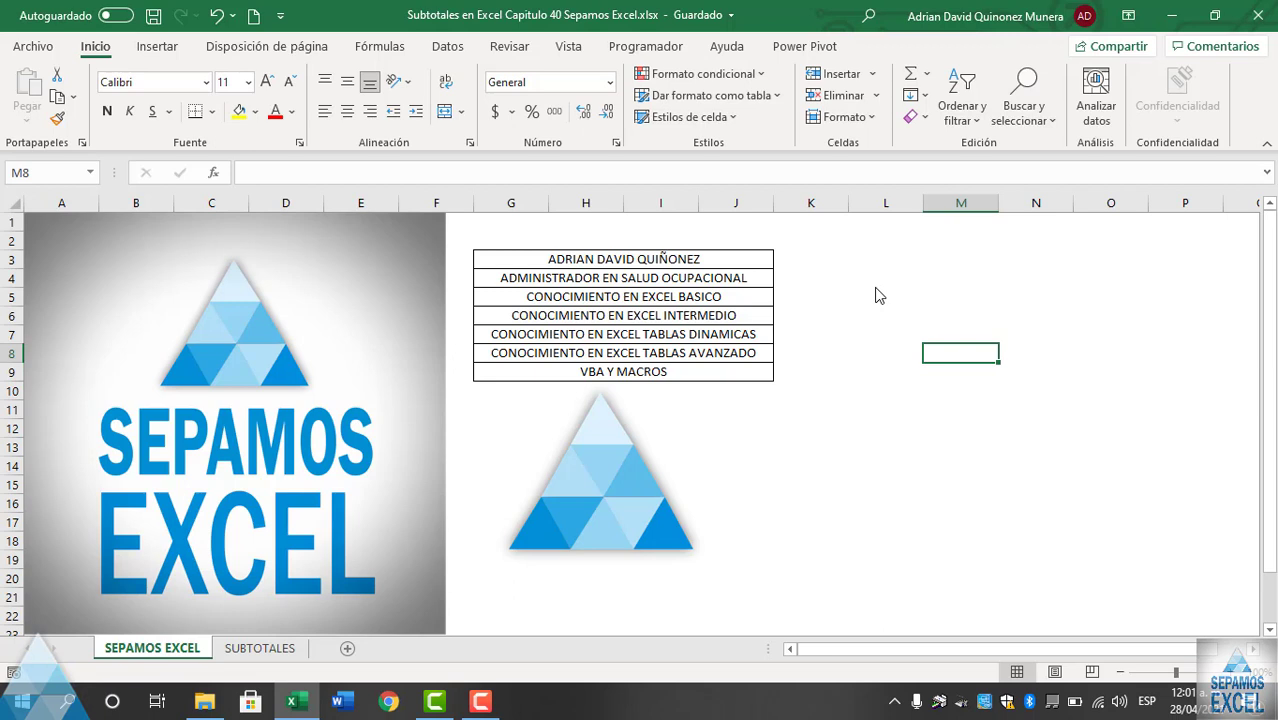
Open the SUBTOTALES worksheet containing the sales table with its empty Total column.
{"action": "left_click", "coordinate": [260, 650]}
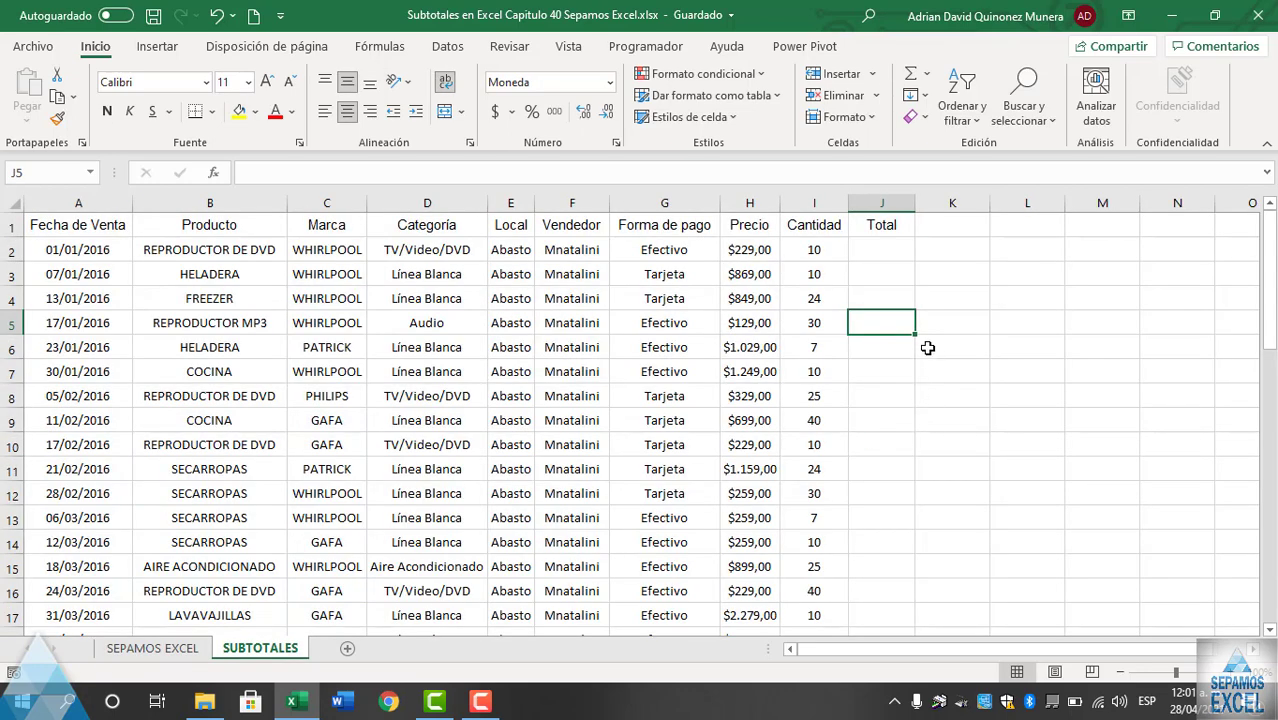
Start a =SUBTOTALES( formula in cell J4, then cancel it, leaving J4 empty.
{"action": "left_click", "coordinate": [879, 287]}
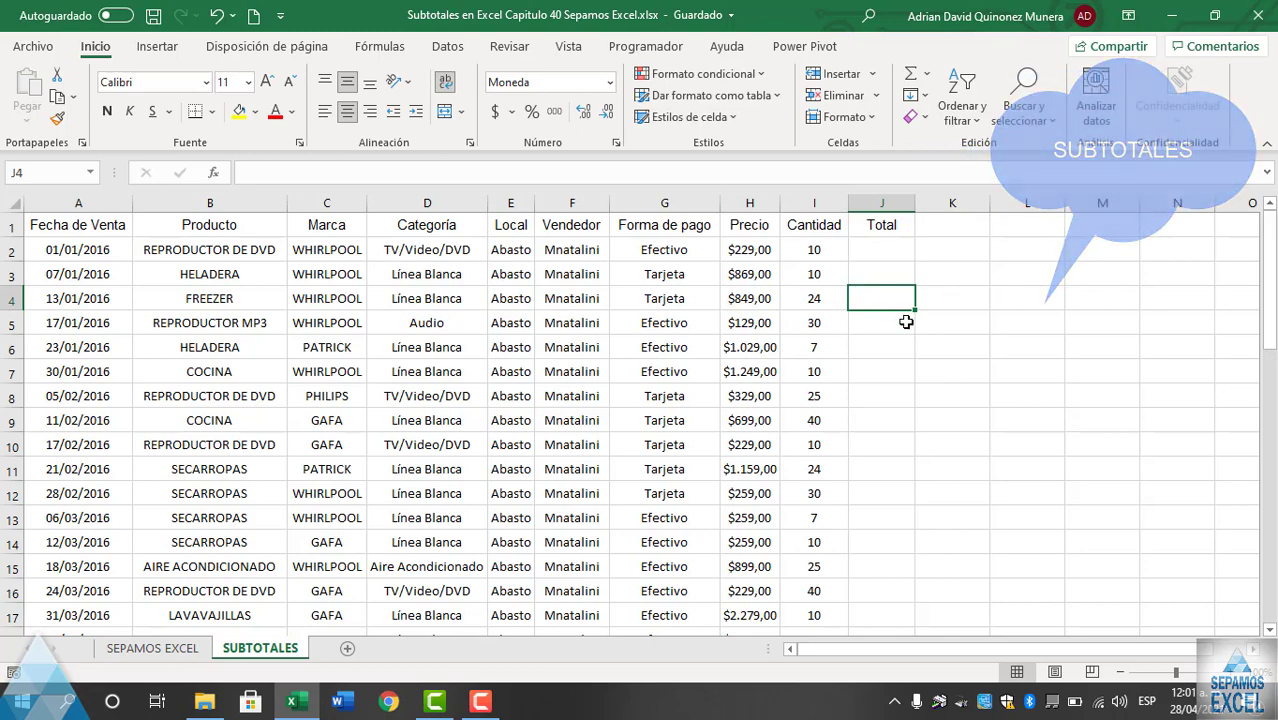
{"action": "type", "text": "=SU"}
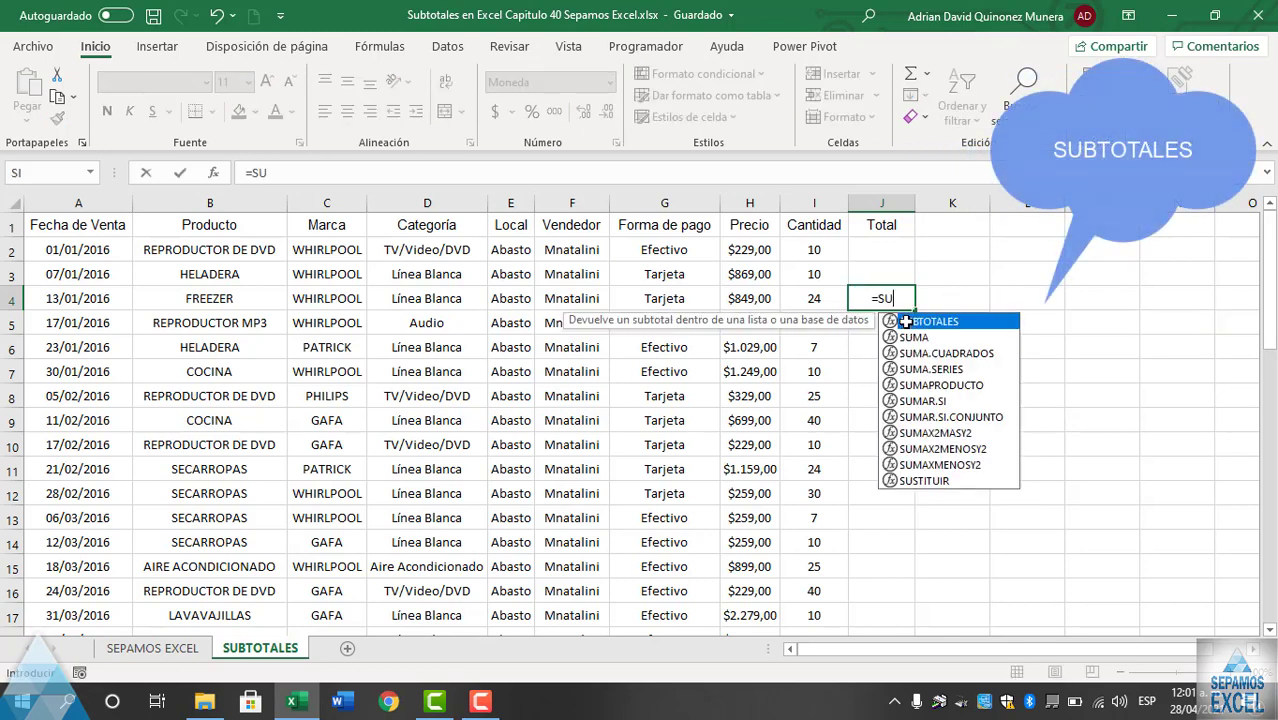
{"action": "double_click", "coordinate": [906, 321]}
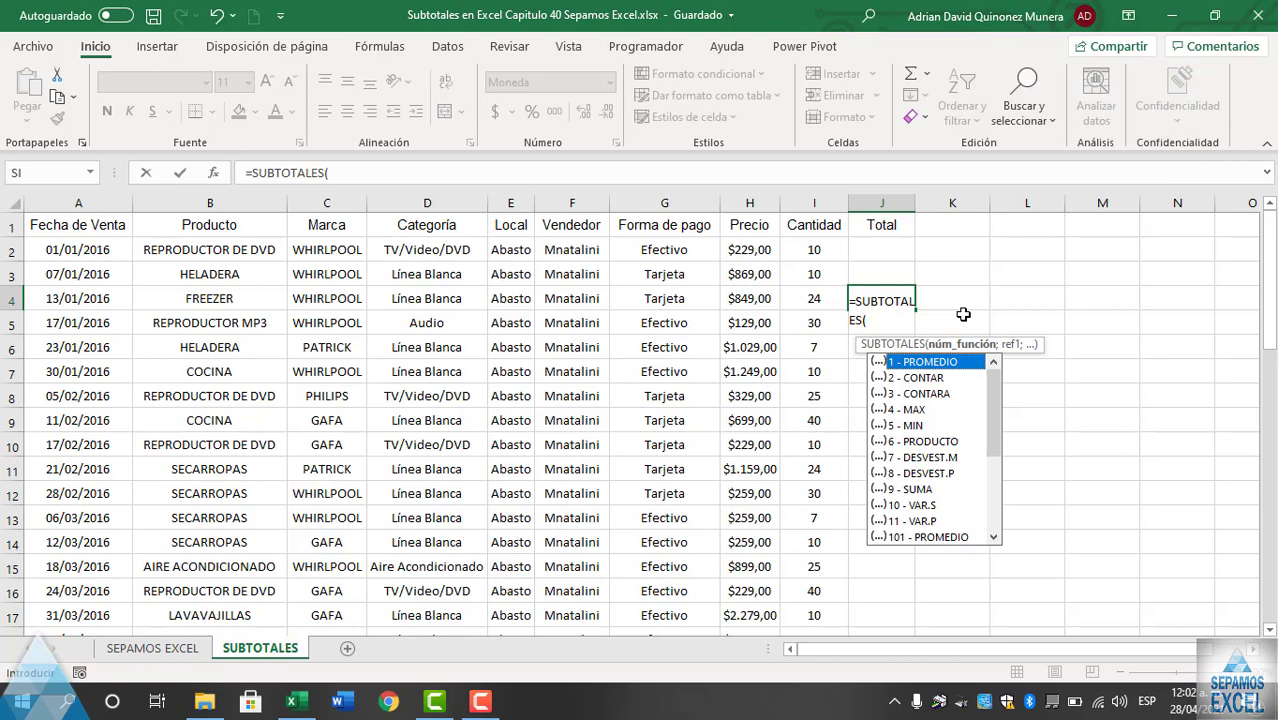
{"action": "key", "text": "BackSpace"}
{"action": "key", "text": "BackSpace"}
{"action": "key", "text": "BackSpace"}
{"action": "key", "text": "BackSpace"}
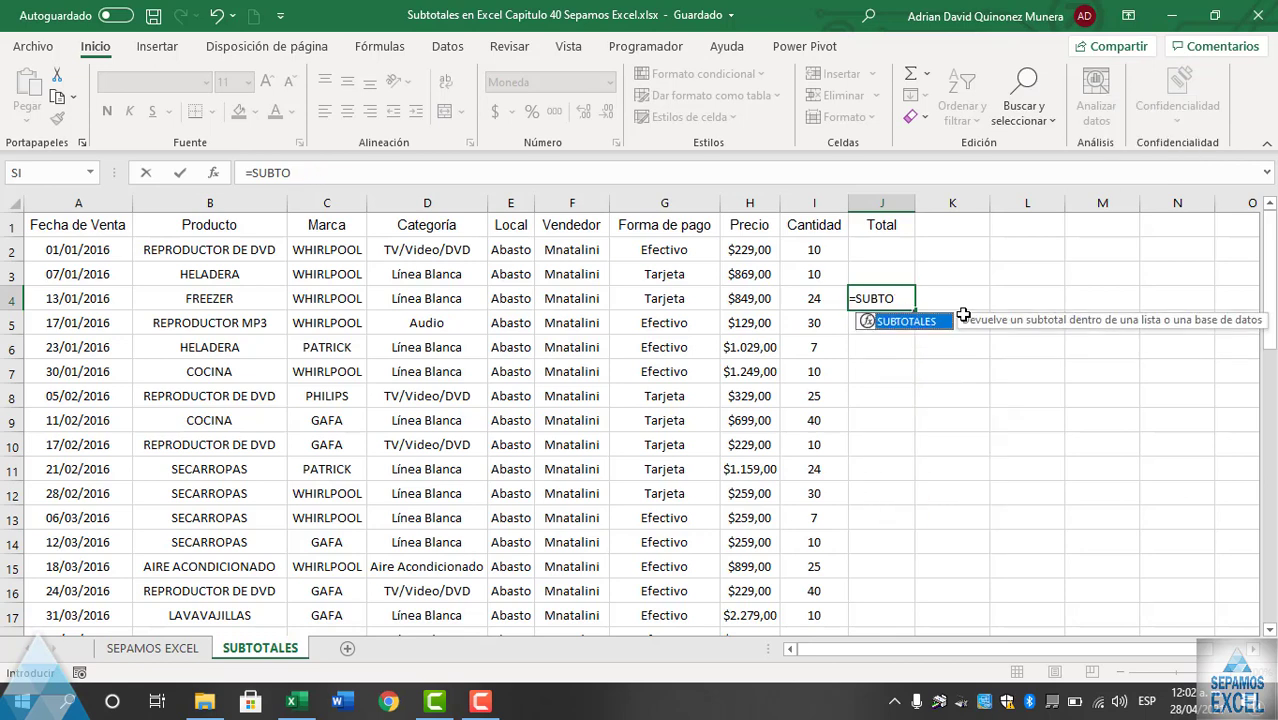
{"action": "key", "text": "BackSpace"}
{"action": "key", "text": "BackSpace"}
{"action": "key", "text": "BackSpace"}
{"action": "key", "text": "BackSpace"}
{"action": "key", "text": "BackSpace"}
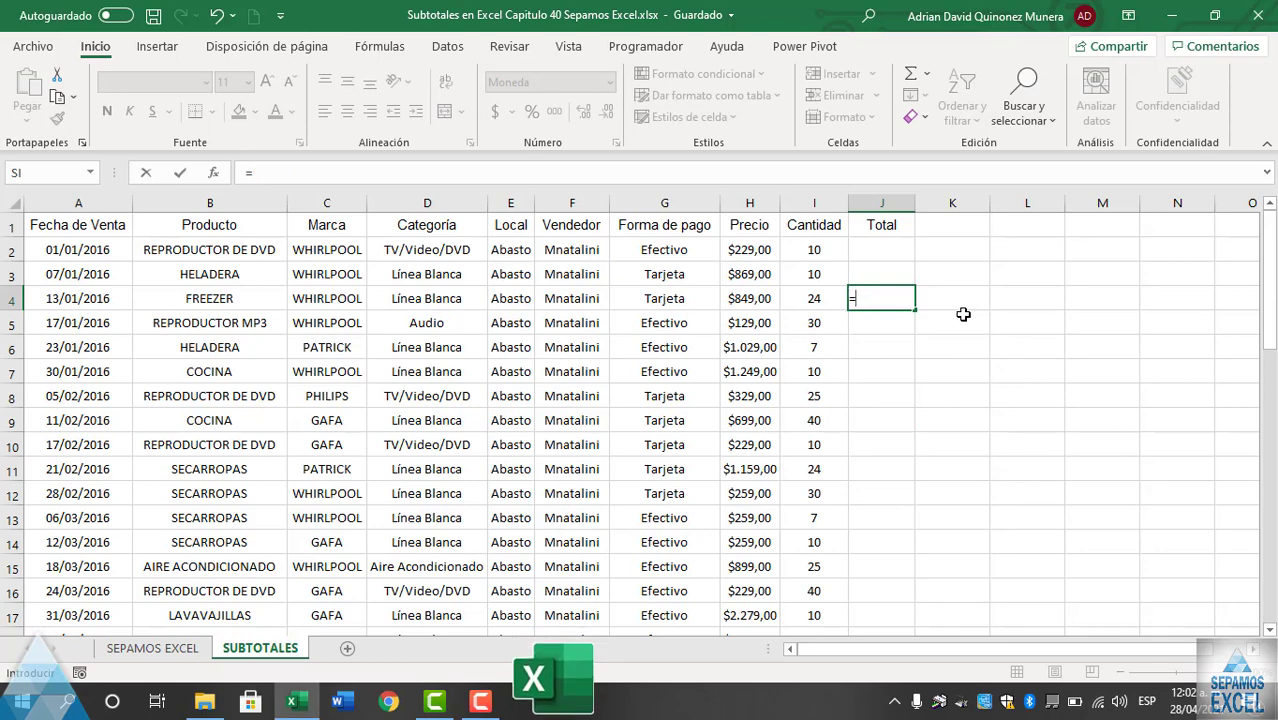
{"action": "type", "text": "SUB"}
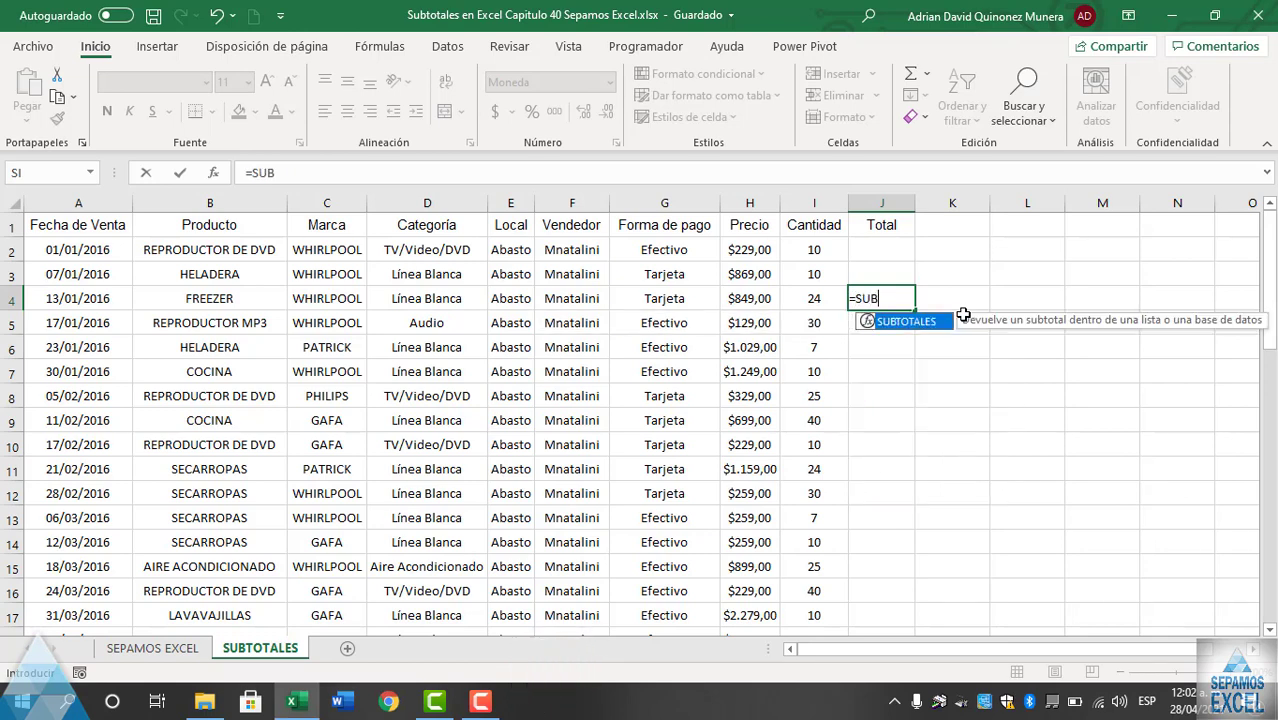
{"action": "double_click", "coordinate": [938, 322]}
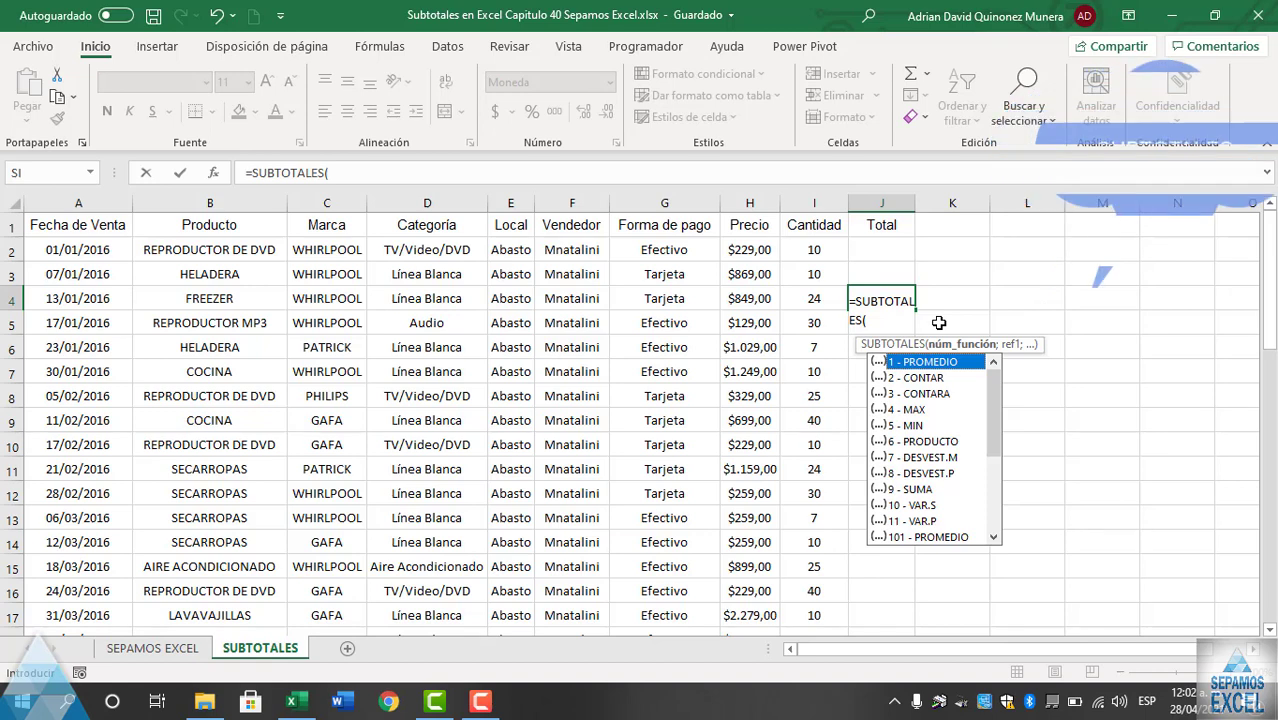
{"action": "key", "text": "Escape"}
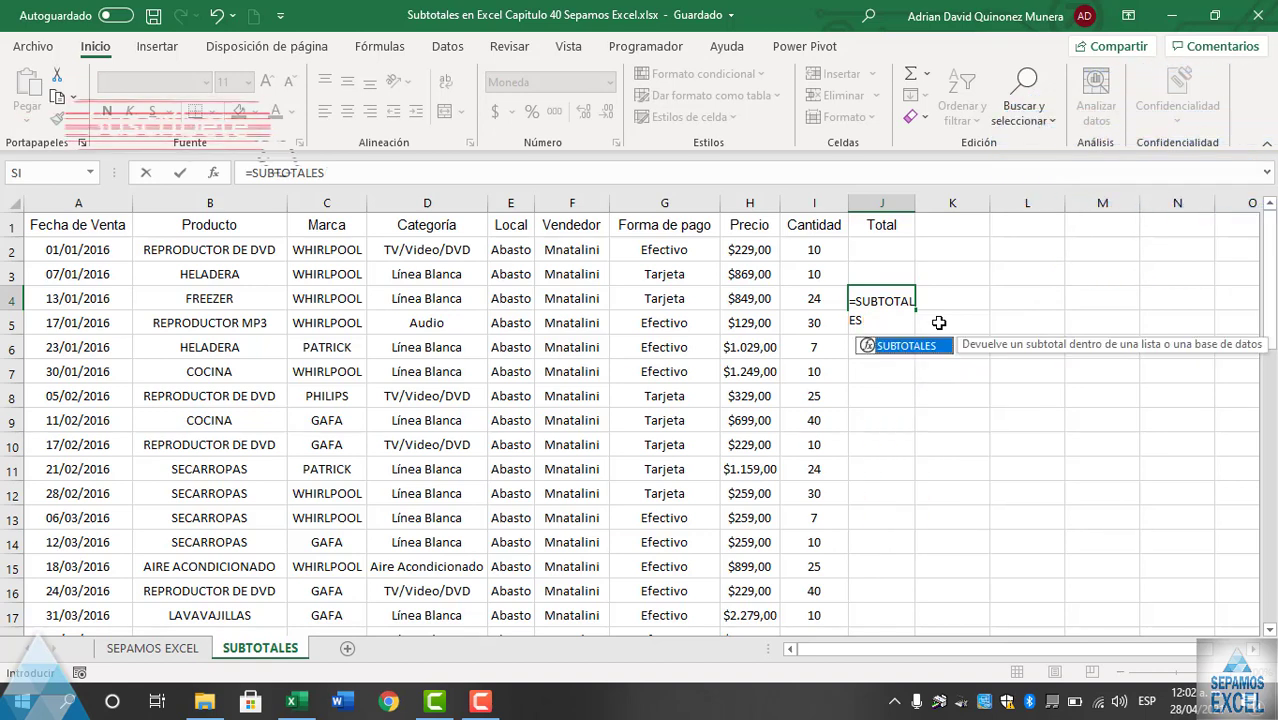
{"action": "key", "text": "Escape"}
Find SUBTOTALES in Insertar función, pick it, then close its arguments dialog without entering any.
{"action": "left_click", "coordinate": [211, 172]}
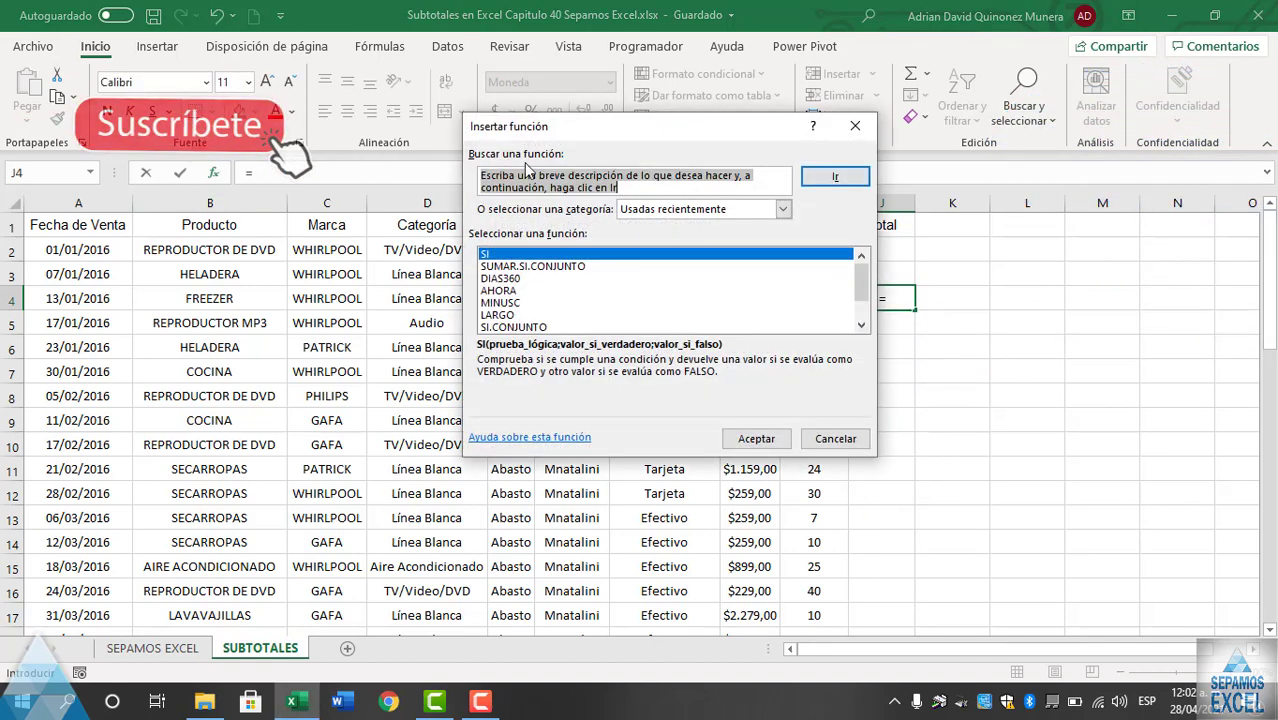
{"action": "type", "text": "SUBT"}
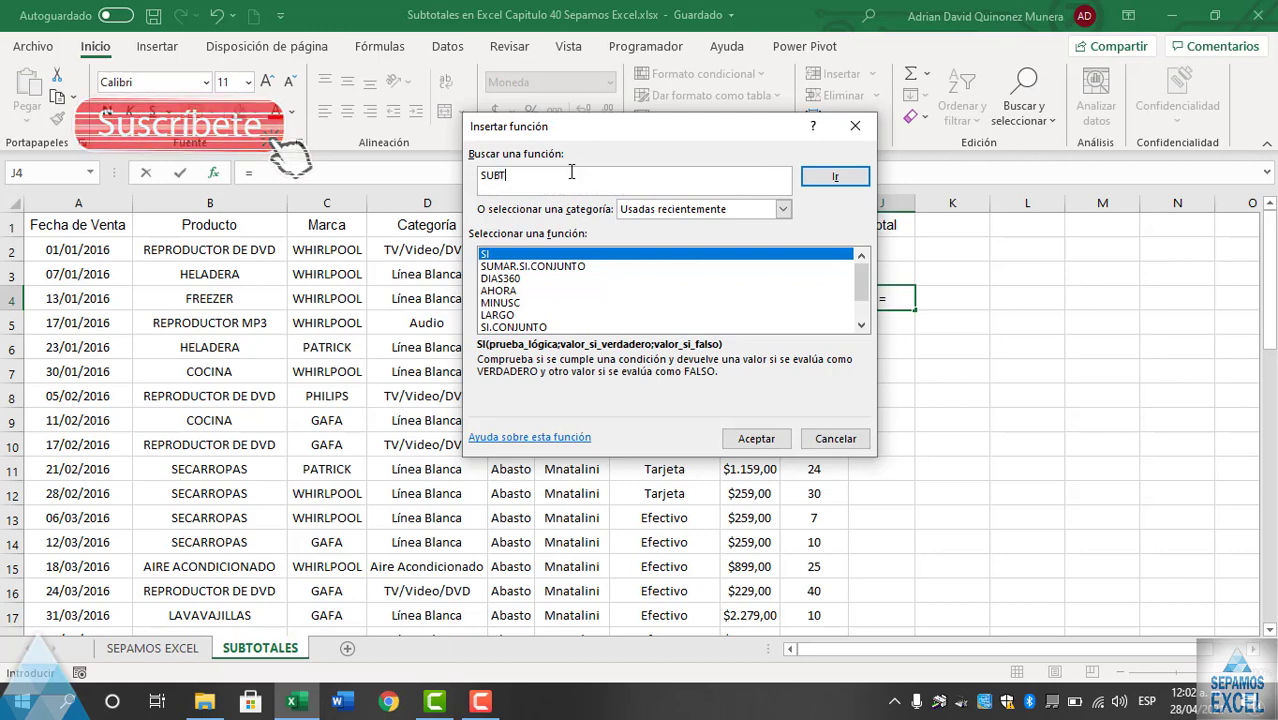
{"action": "type", "text": "OTAL"}
{"action": "key", "text": "Return"}
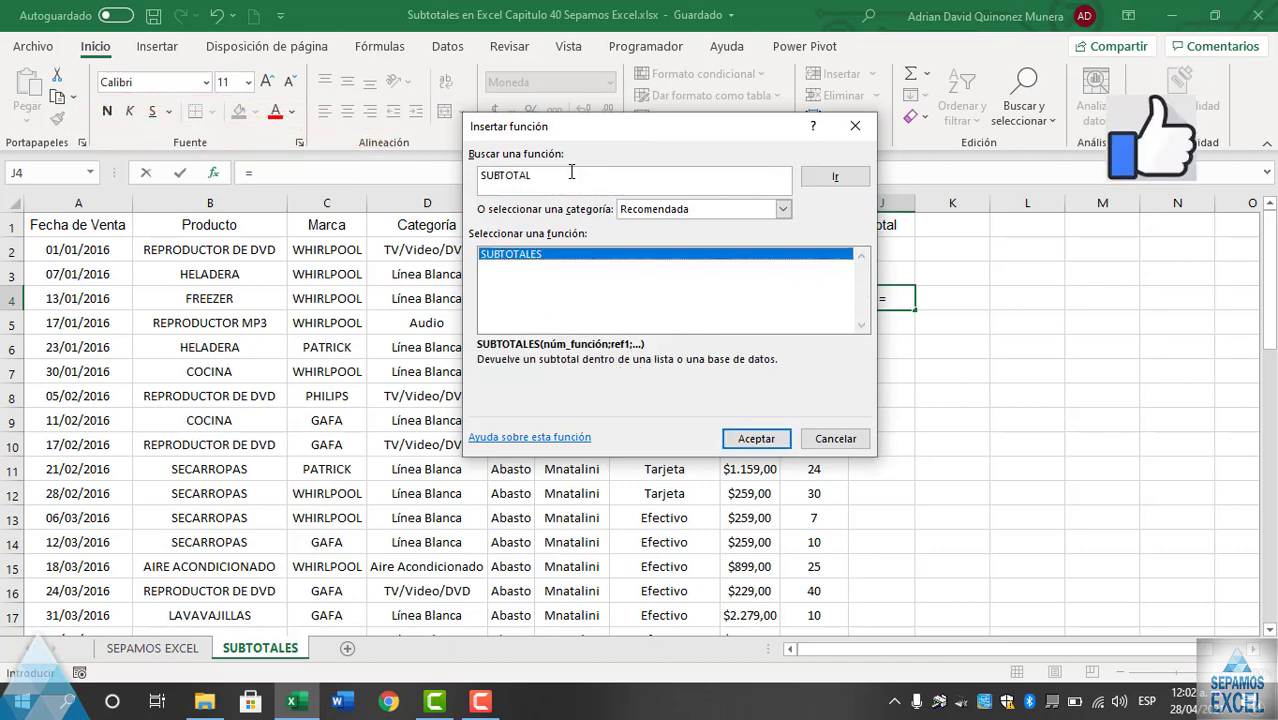
{"action": "left_click", "coordinate": [561, 174]}
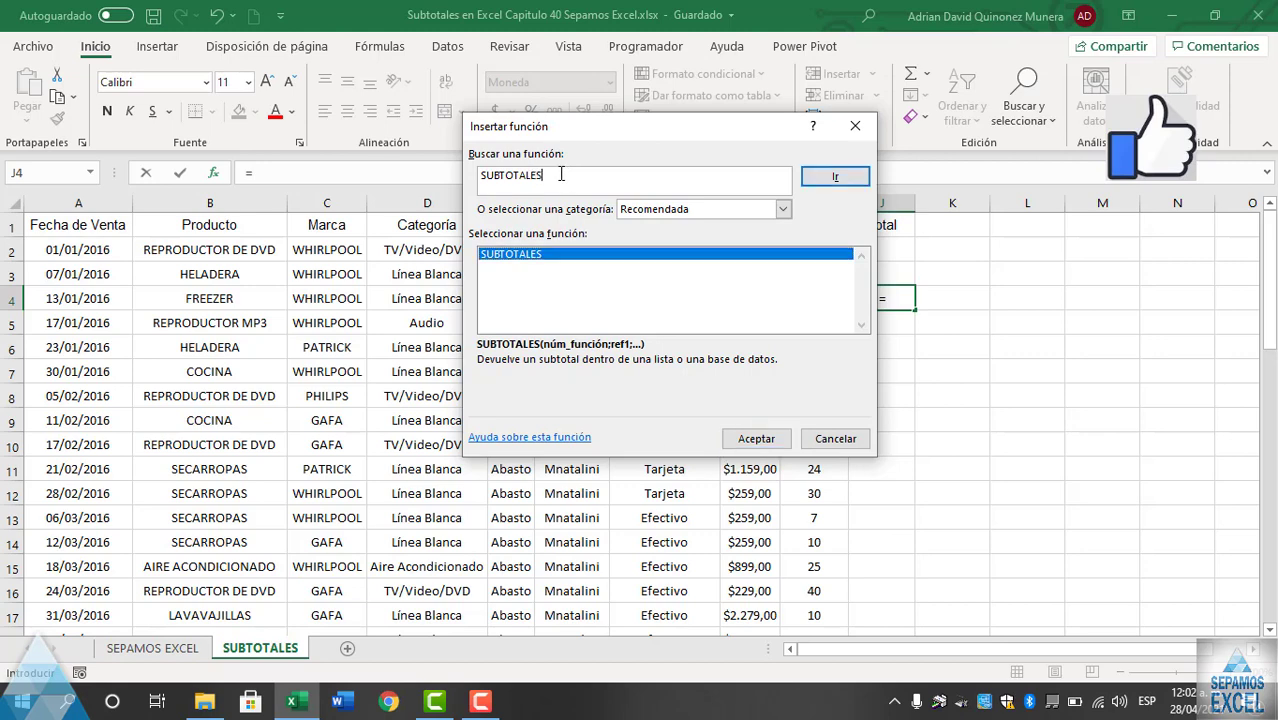
{"action": "key", "text": "Return"}
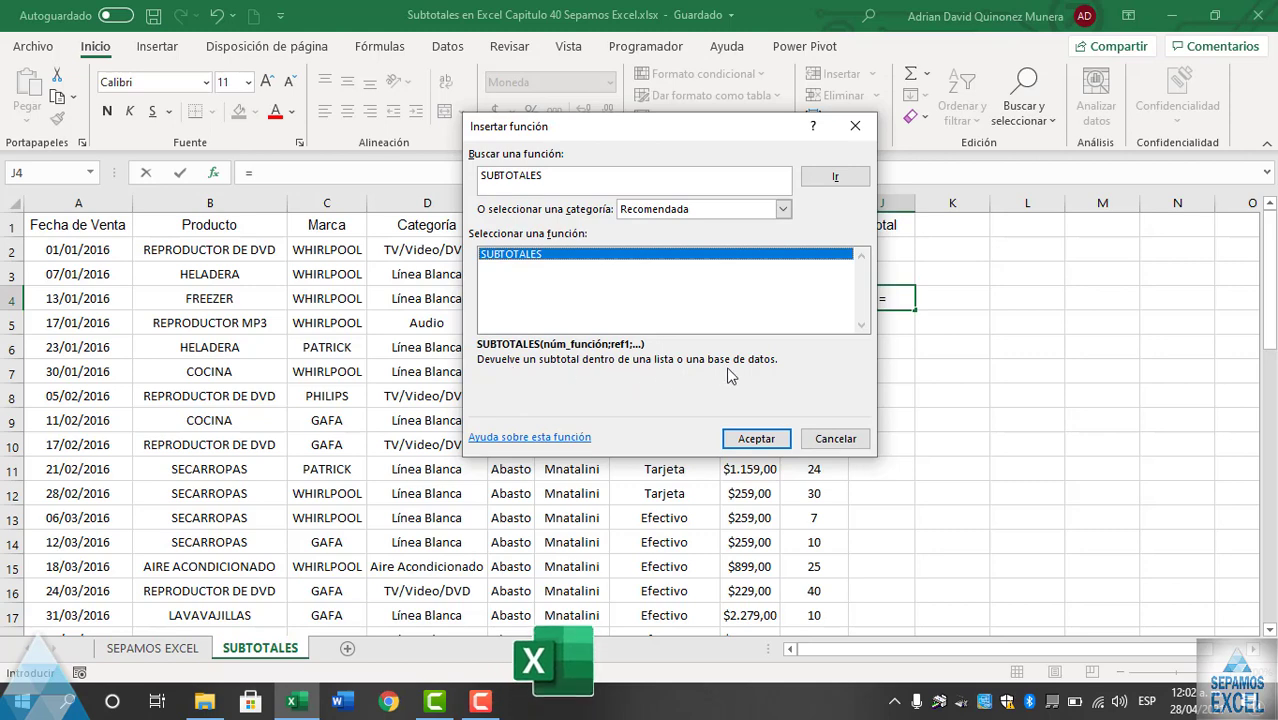
{"action": "left_click", "coordinate": [745, 438]}
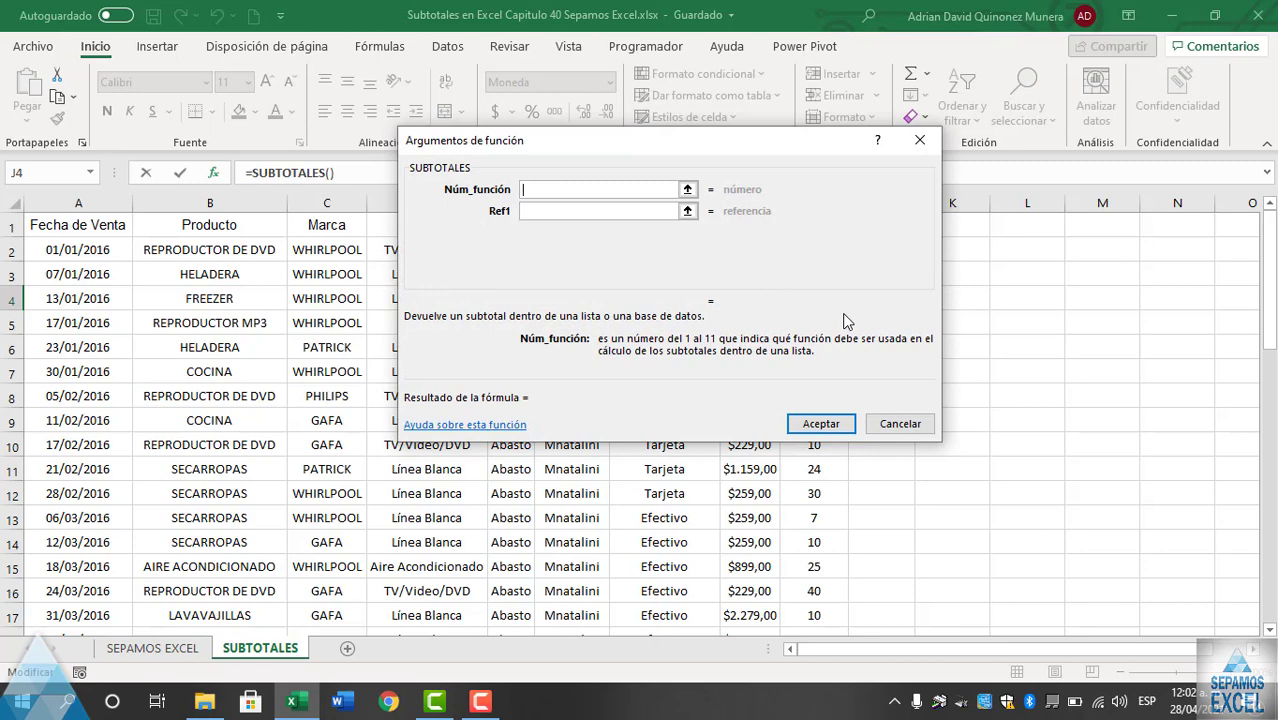
{"action": "left_click", "coordinate": [920, 141]}
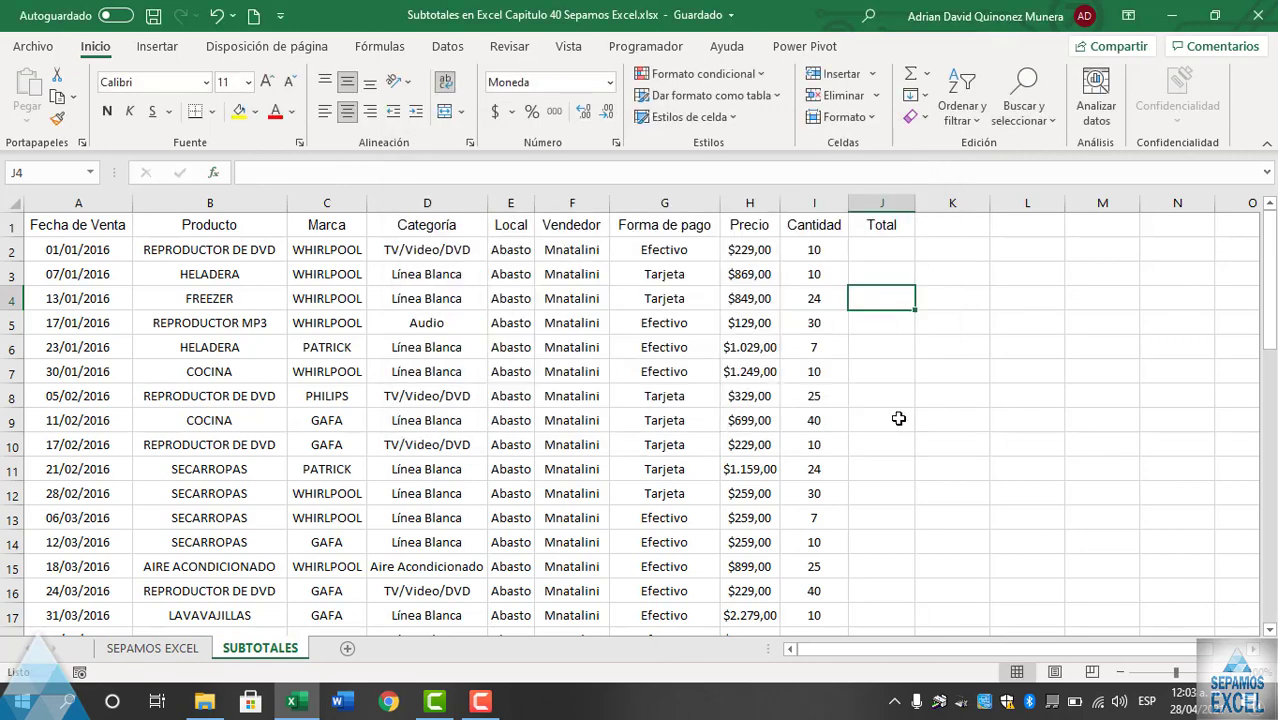
Make rows 21 and 23 taller so their wrapped product names fit.
{"action": "scroll", "coordinate": [884, 431], "scroll_direction": "down", "scroll_amount": 4}
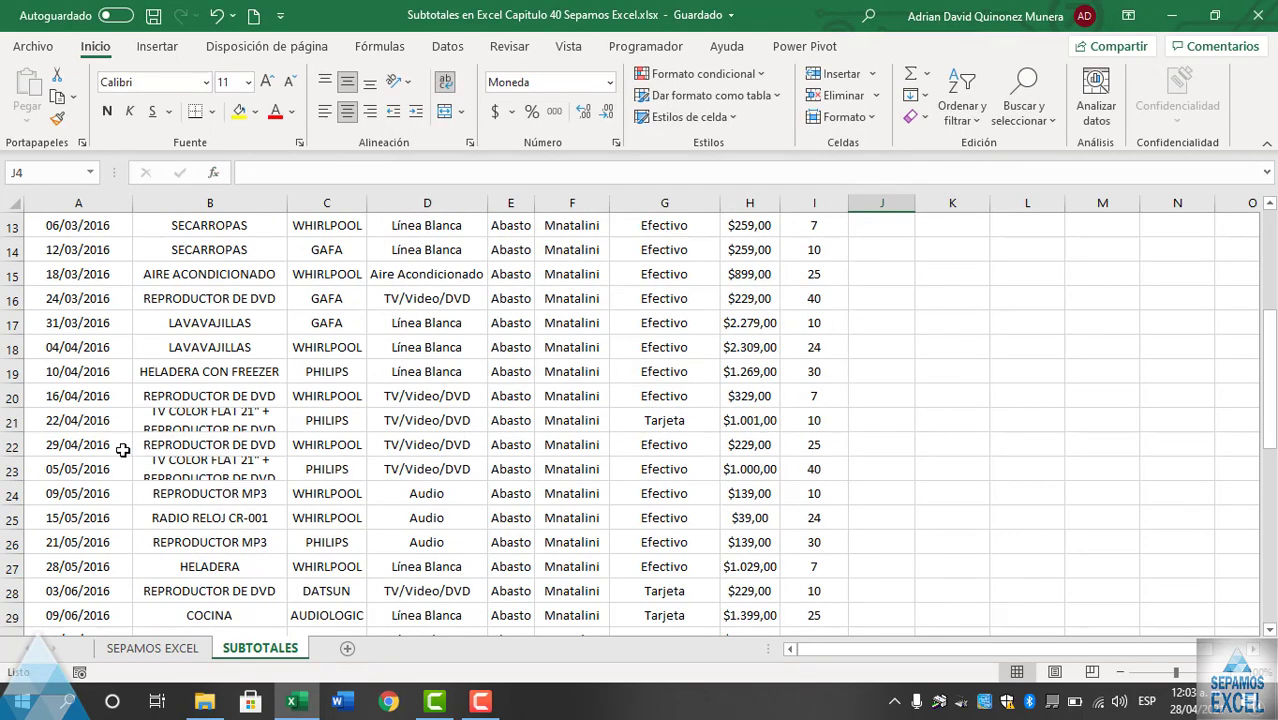
{"action": "left_click_drag", "start_coordinate": [19, 432], "coordinate": [19, 440]}
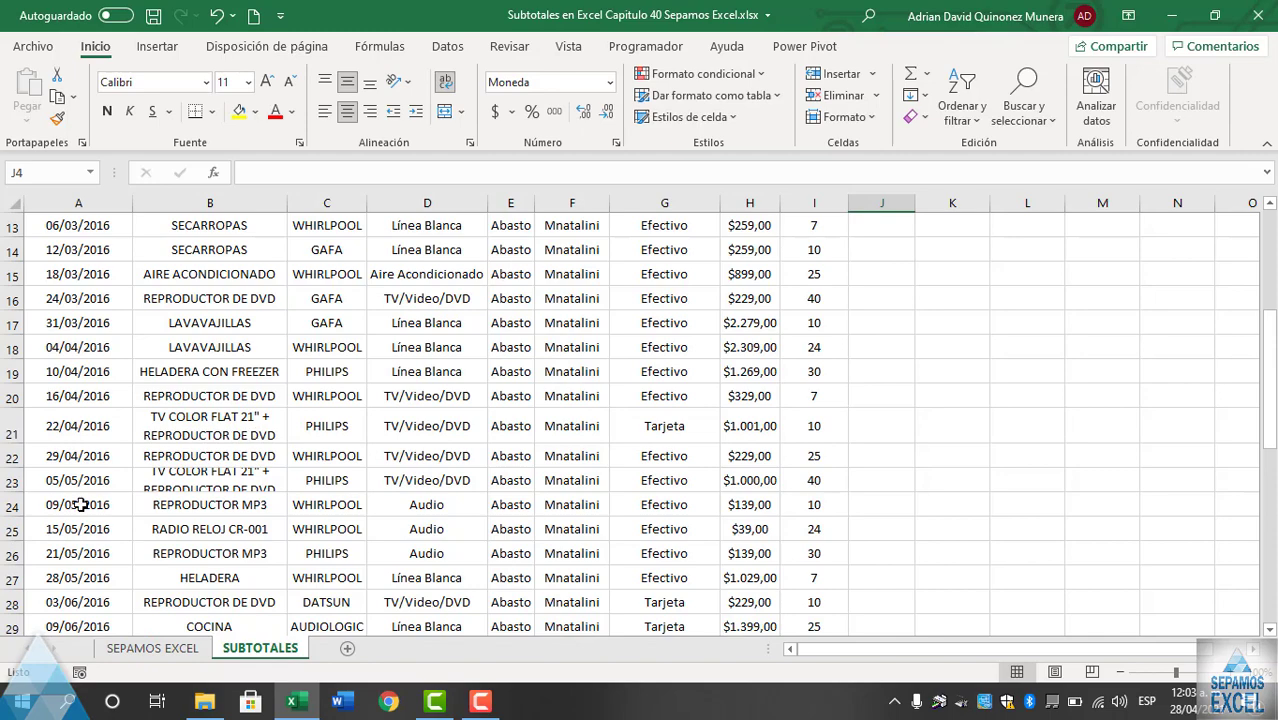
{"action": "left_click_drag", "start_coordinate": [10, 492], "coordinate": [10, 505]}
{"action": "scroll", "coordinate": [80, 477], "scroll_direction": "down", "scroll_amount": 3}
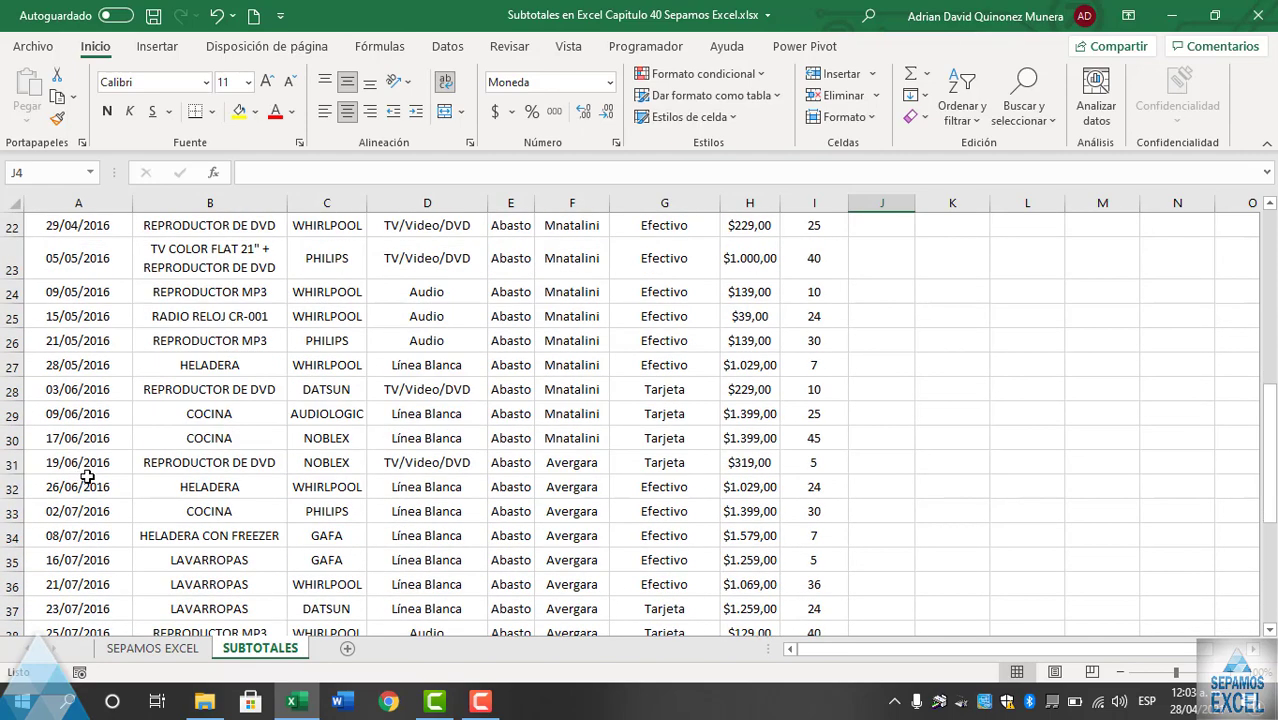
{"action": "scroll", "coordinate": [80, 477], "scroll_direction": "down", "scroll_amount": 4}
{"action": "scroll", "coordinate": [214, 460], "scroll_direction": "down", "scroll_amount": 5}
Apply All Borders to the table range A1:J50 and collapse the ribbon.
{"action": "scroll", "coordinate": [214, 460], "scroll_direction": "up", "scroll_amount": 2}
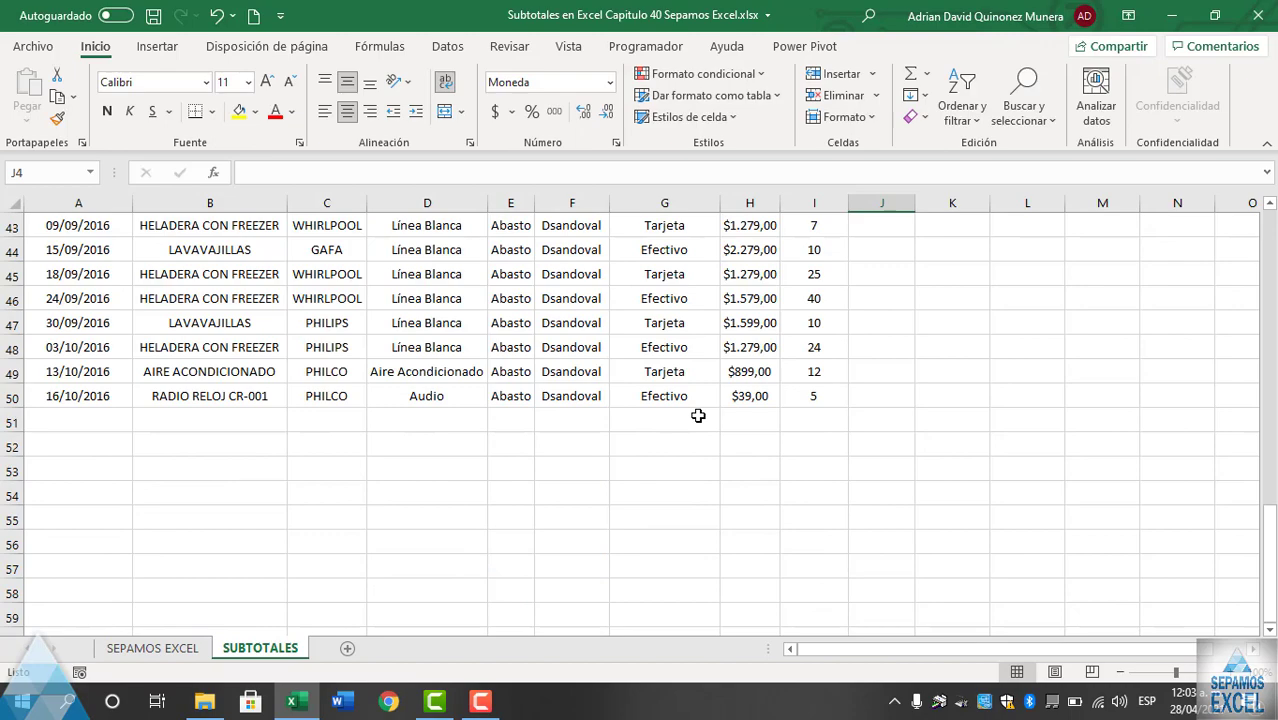
{"action": "scroll", "coordinate": [698, 416], "scroll_direction": "up", "scroll_amount": 4}
{"action": "scroll", "coordinate": [698, 416], "scroll_direction": "up", "scroll_amount": 4}
{"action": "scroll", "coordinate": [698, 416], "scroll_direction": "up", "scroll_amount": 5}
{"action": "scroll", "coordinate": [698, 416], "scroll_direction": "up", "scroll_amount": 1}
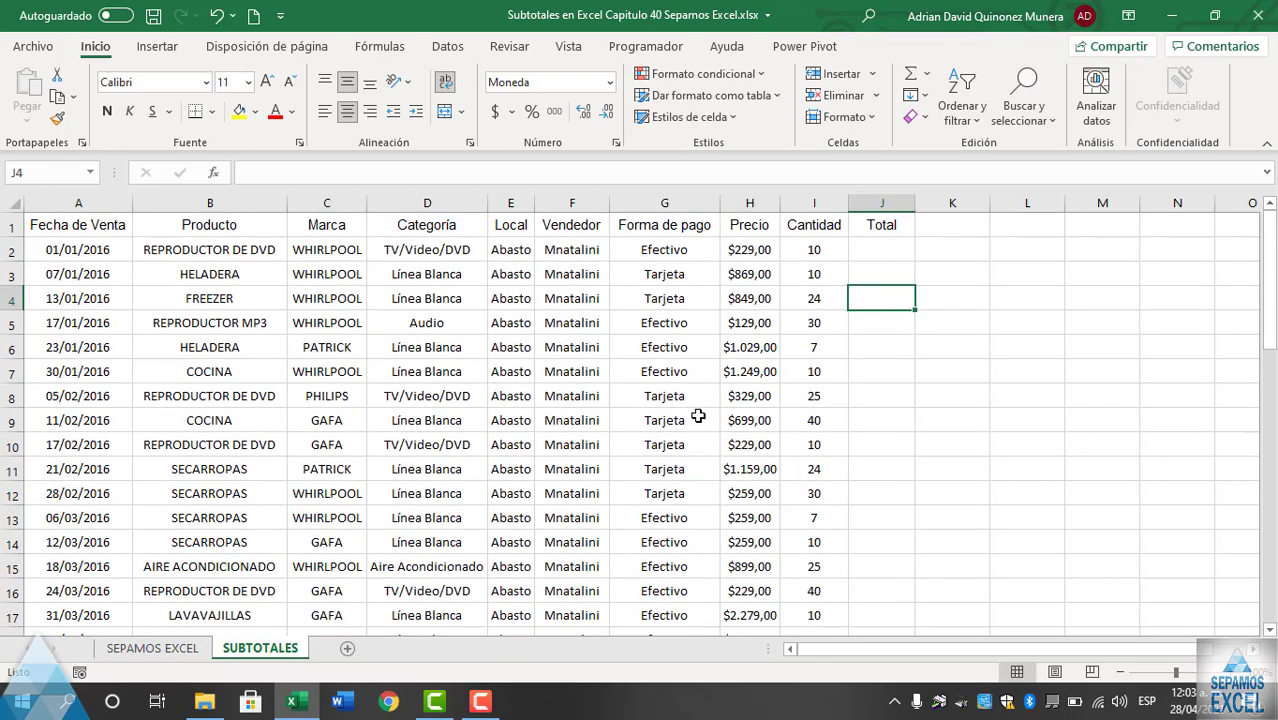
{"action": "mouse_move", "coordinate": [49, 220]}
{"action": "left_mouse_down"}
{"action": "mouse_move", "coordinate": [852, 385]}
{"action": "mouse_move", "coordinate": [849, 641]}
{"action": "mouse_move", "coordinate": [847, 593]}
{"action": "left_mouse_up"}
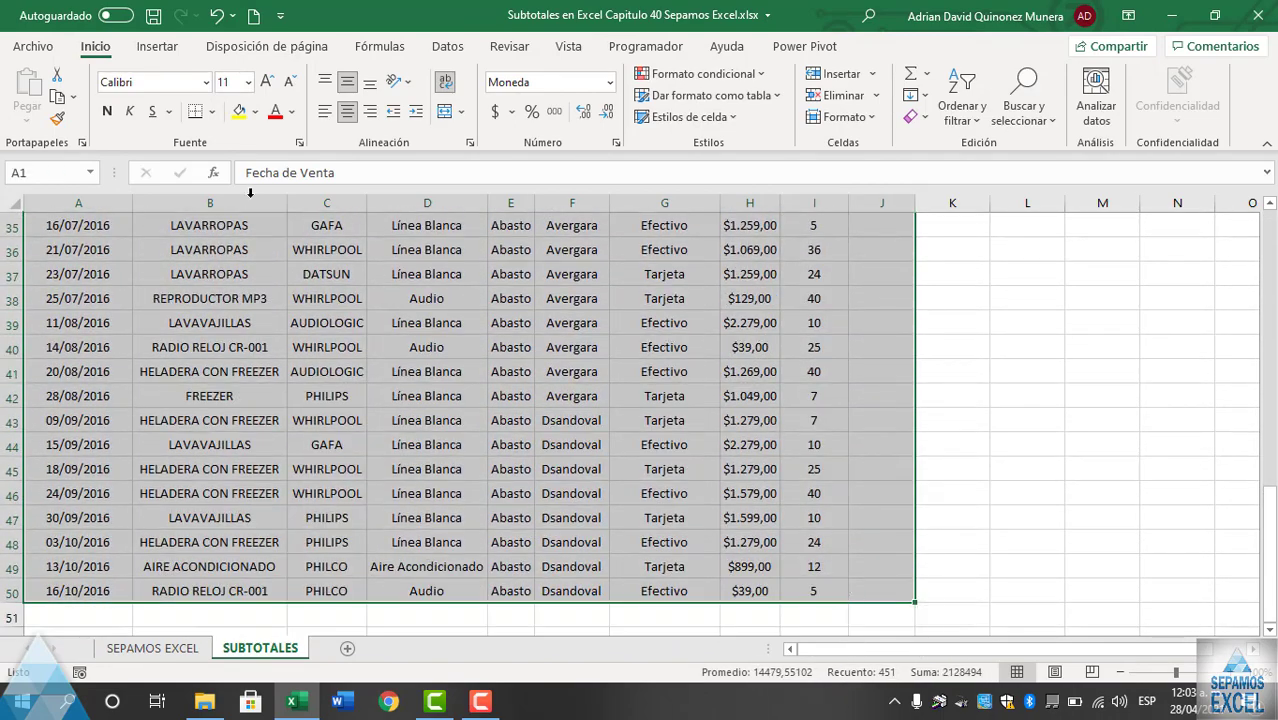
{"action": "left_click", "coordinate": [217, 113]}
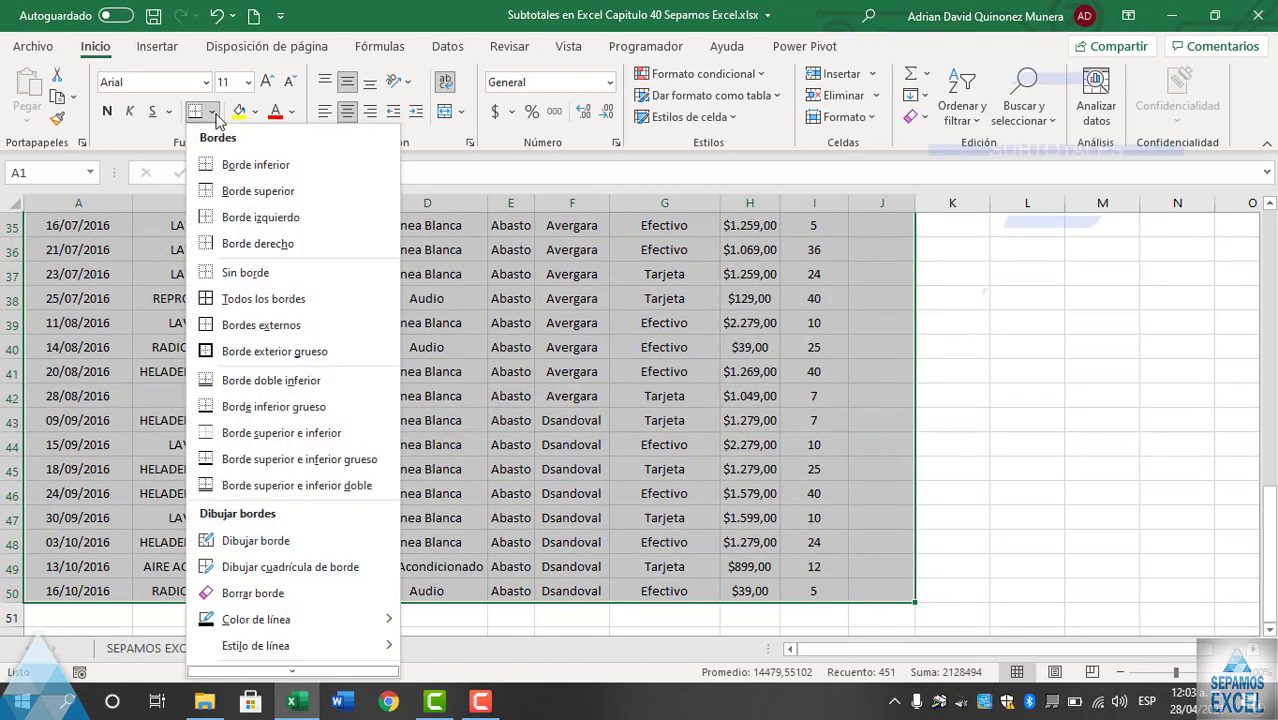
{"action": "left_click", "coordinate": [228, 297]}
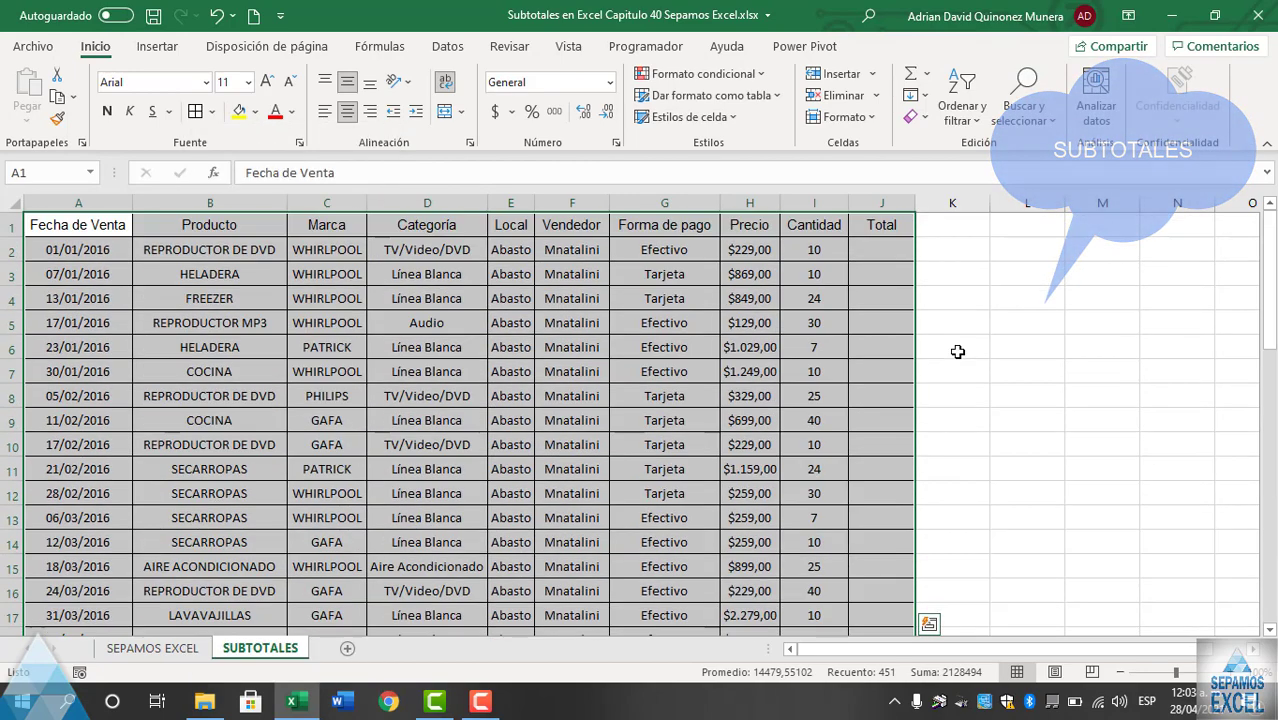
{"action": "left_click", "coordinate": [1266, 143]}
{"action": "left_click", "coordinate": [1055, 255]}
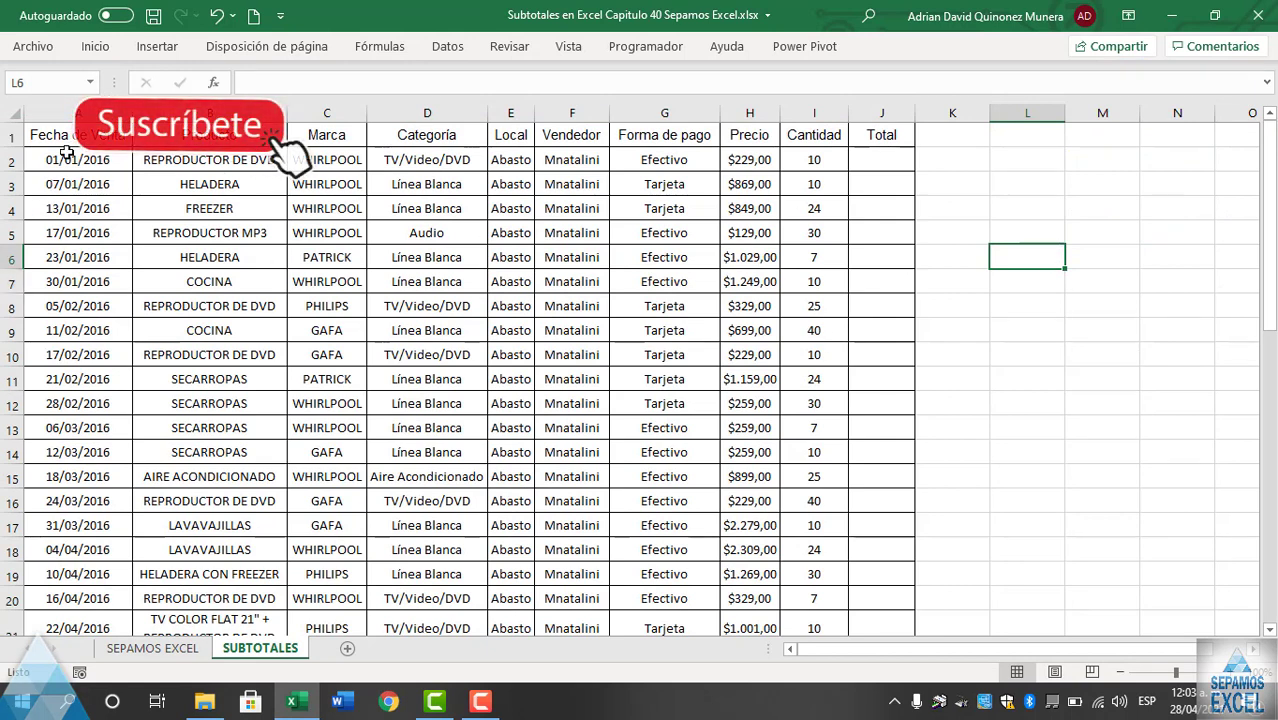
Go through the Producto, Local, Vendedor, Forma de pago, Precio and Cantidad header cells.
{"action": "left_click", "coordinate": [262, 134]}
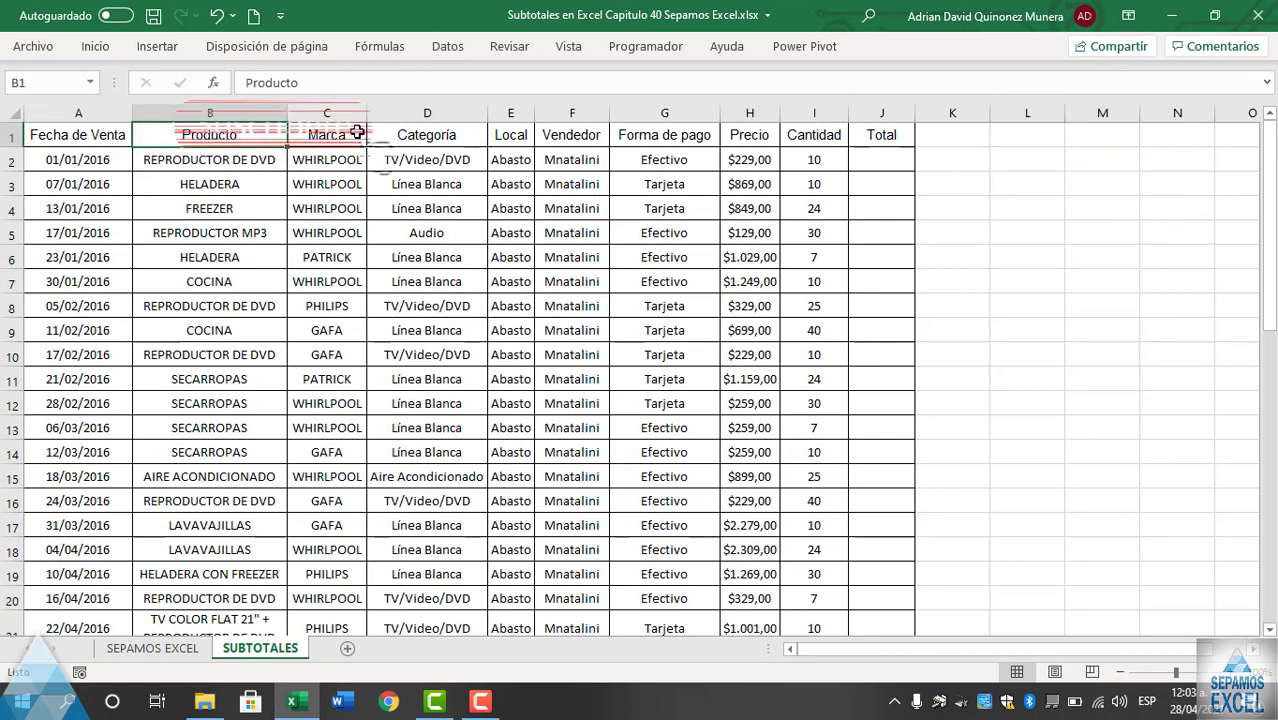
{"action": "left_click", "coordinate": [507, 135]}
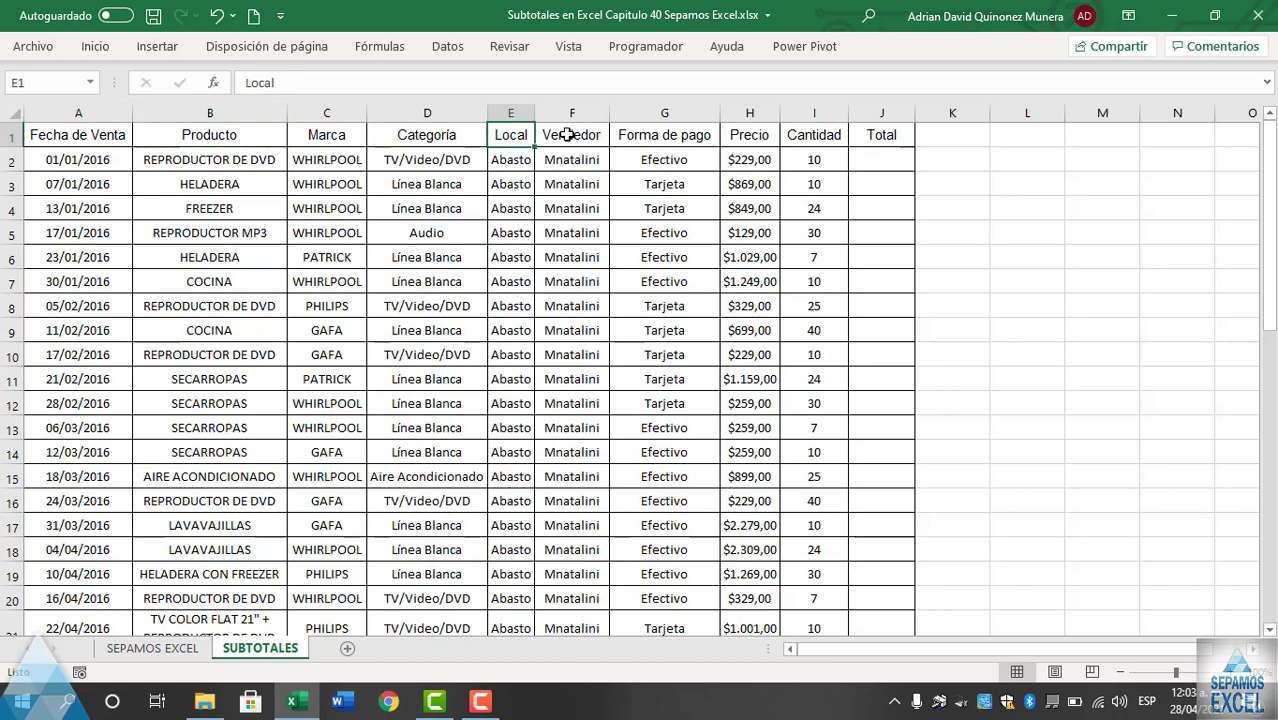
{"action": "left_click", "coordinate": [571, 134]}
{"action": "left_click", "coordinate": [642, 134]}
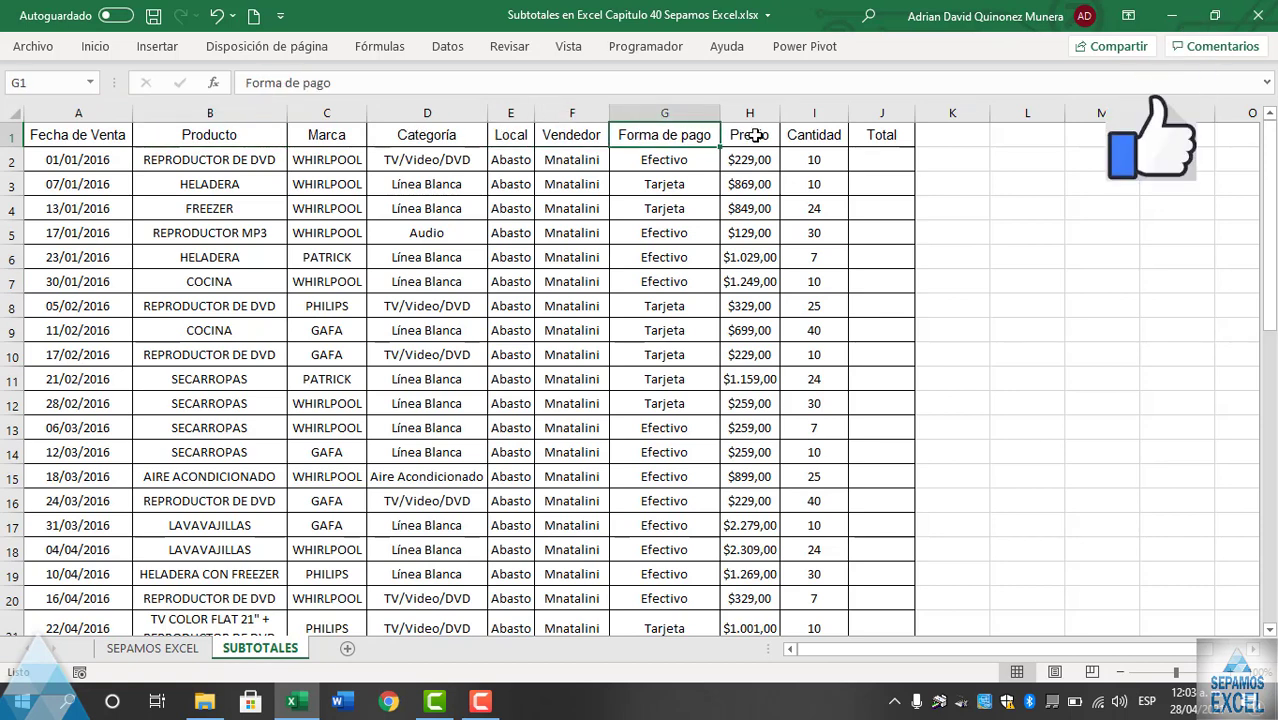
{"action": "left_click", "coordinate": [749, 134]}
{"action": "left_click", "coordinate": [792, 135]}
Check the empty Total cells down column J, then select cell J2.
{"action": "left_click", "coordinate": [879, 155]}
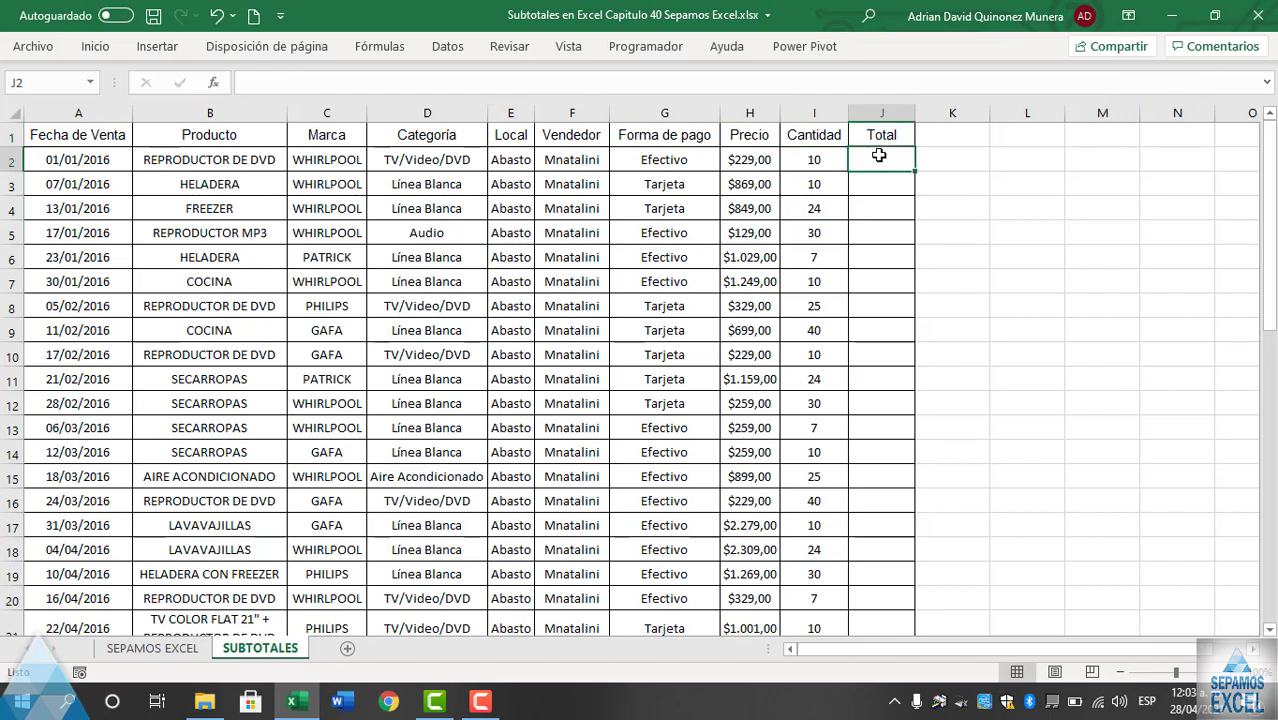
{"action": "mouse_move", "coordinate": [879, 155]}
{"action": "left_mouse_down"}
{"action": "mouse_move", "coordinate": [880, 657]}
{"action": "mouse_move", "coordinate": [879, 607]}
{"action": "left_mouse_up"}
{"action": "scroll", "coordinate": [859, 498], "scroll_direction": "up", "scroll_amount": 4}
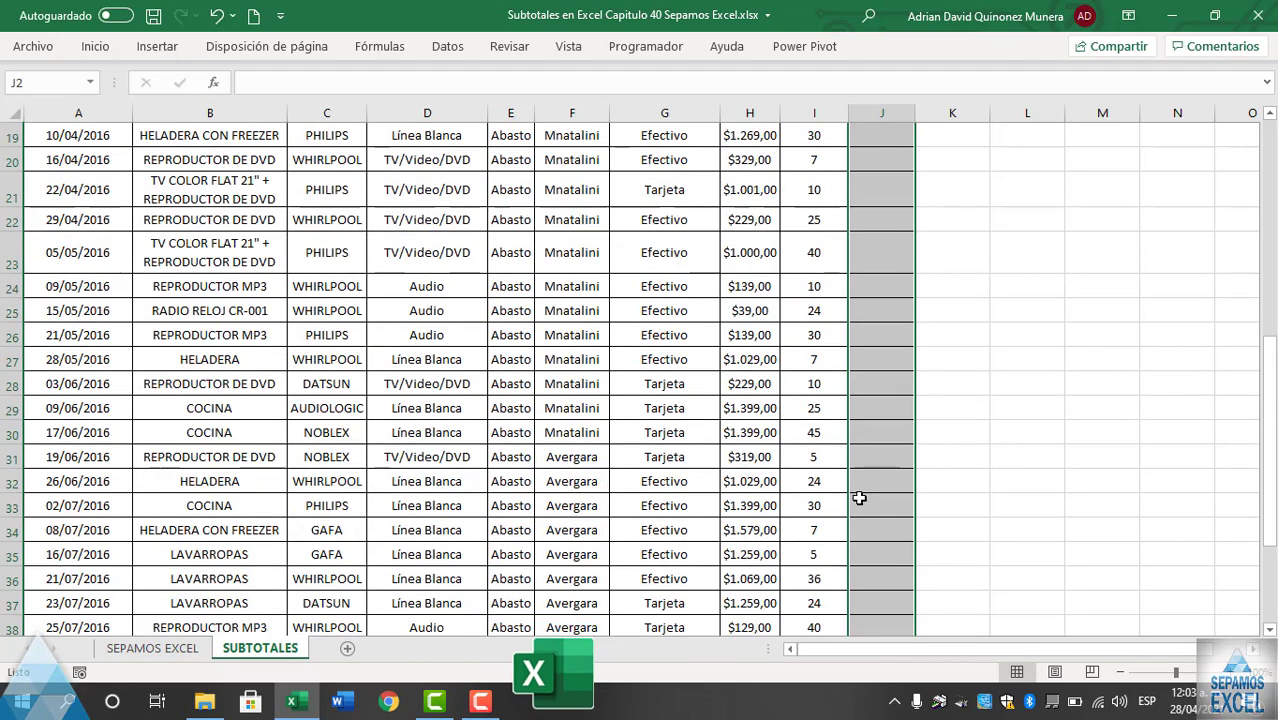
{"action": "scroll", "coordinate": [859, 498], "scroll_direction": "up", "scroll_amount": 3}
{"action": "scroll", "coordinate": [859, 485], "scroll_direction": "up", "scroll_amount": 3}
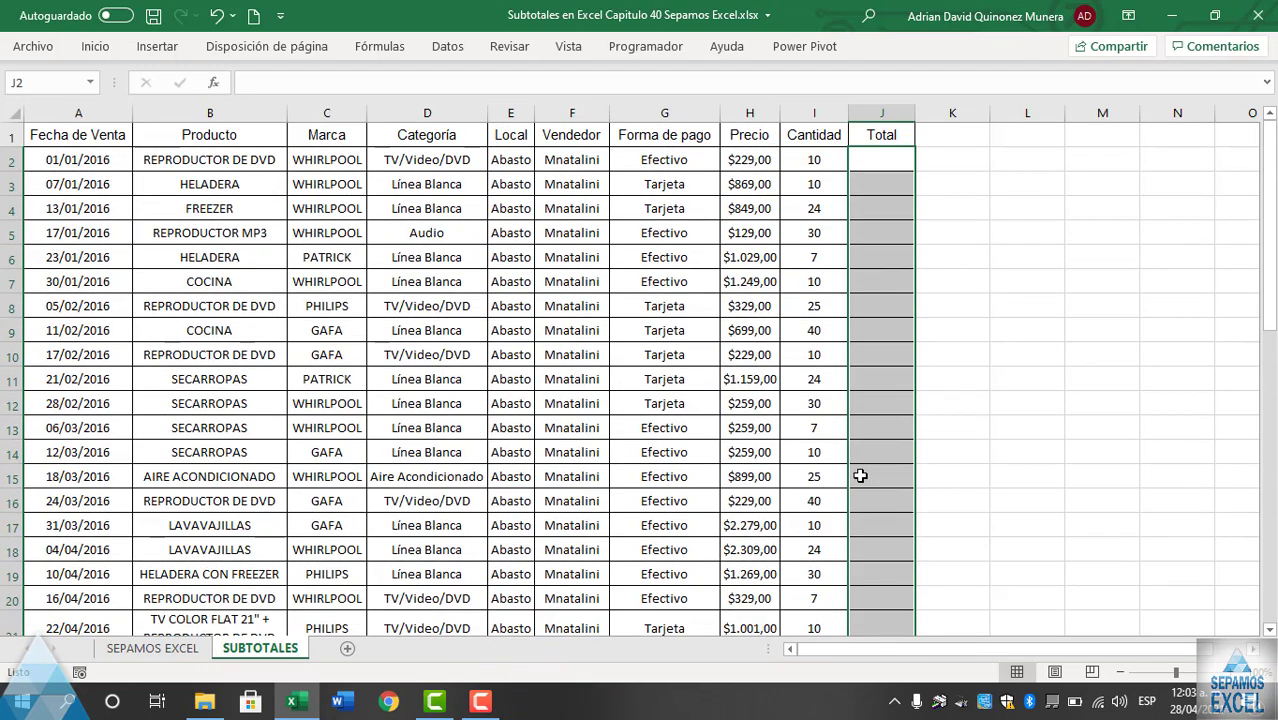
{"action": "left_click", "coordinate": [1017, 264]}
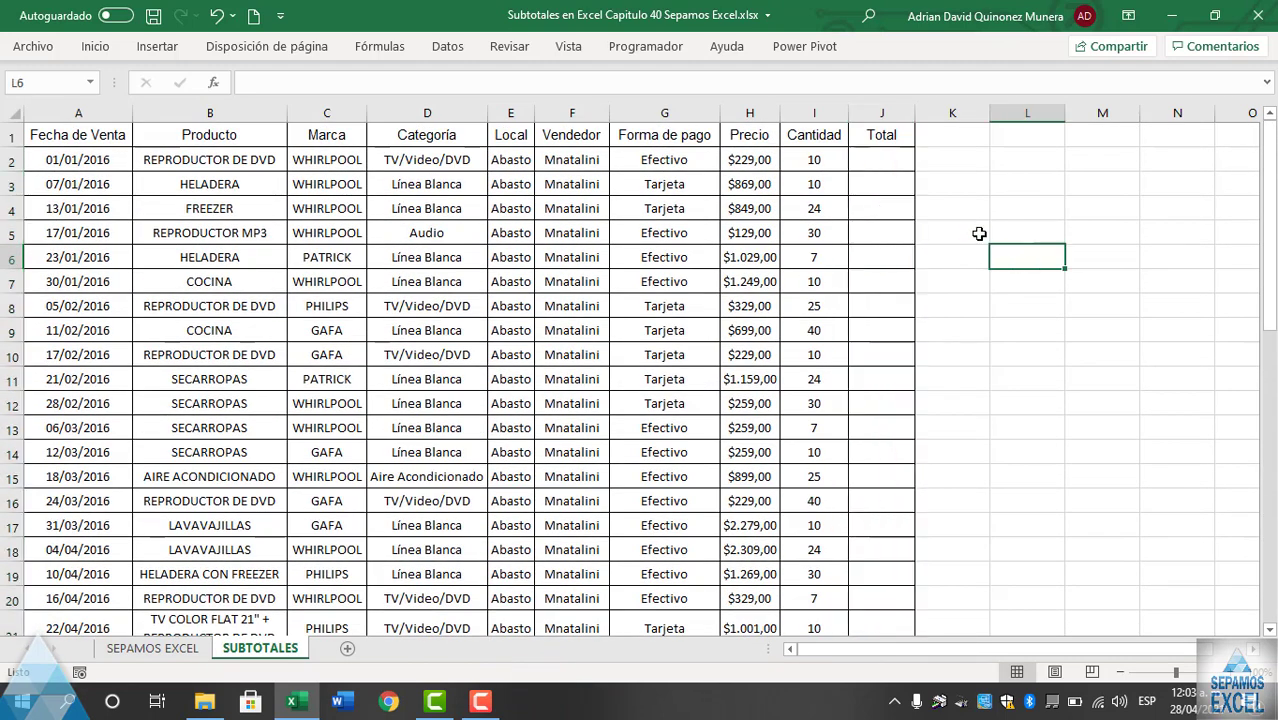
{"action": "left_click", "coordinate": [891, 167]}
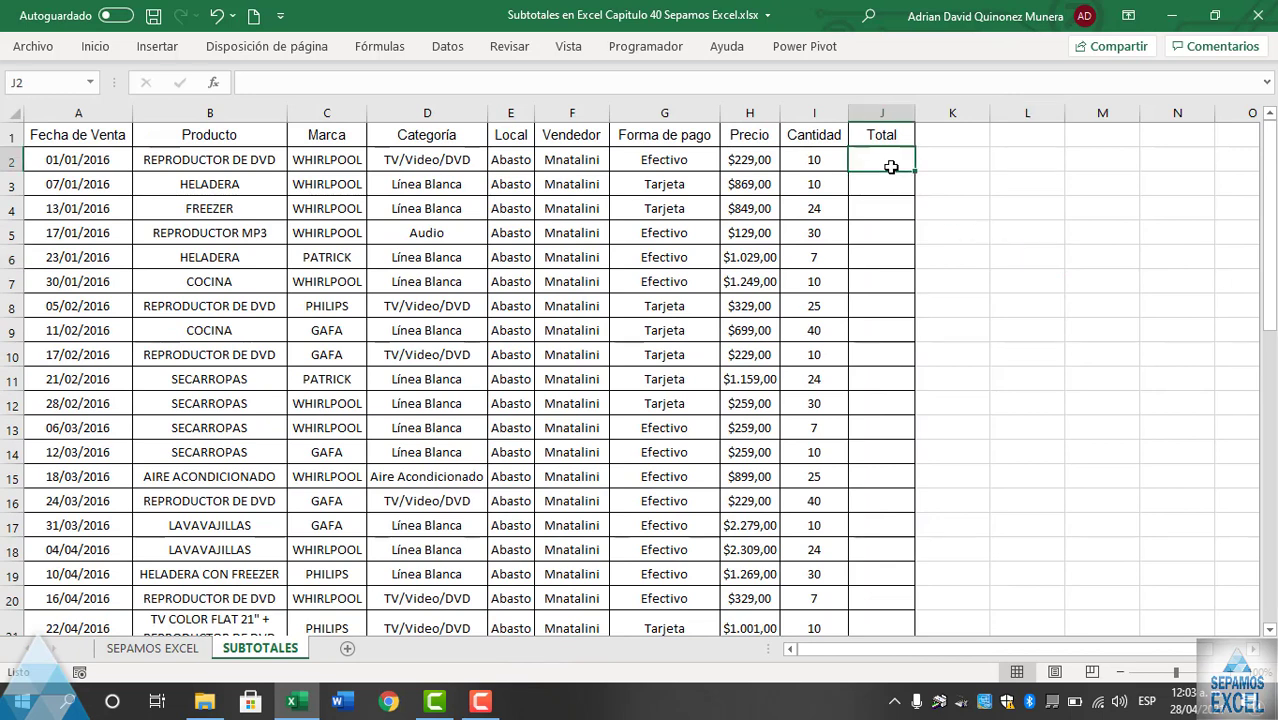
Enter =SUBTOTALES(9, in J2, using function number 9 for sum.
{"action": "type", "text": "="}
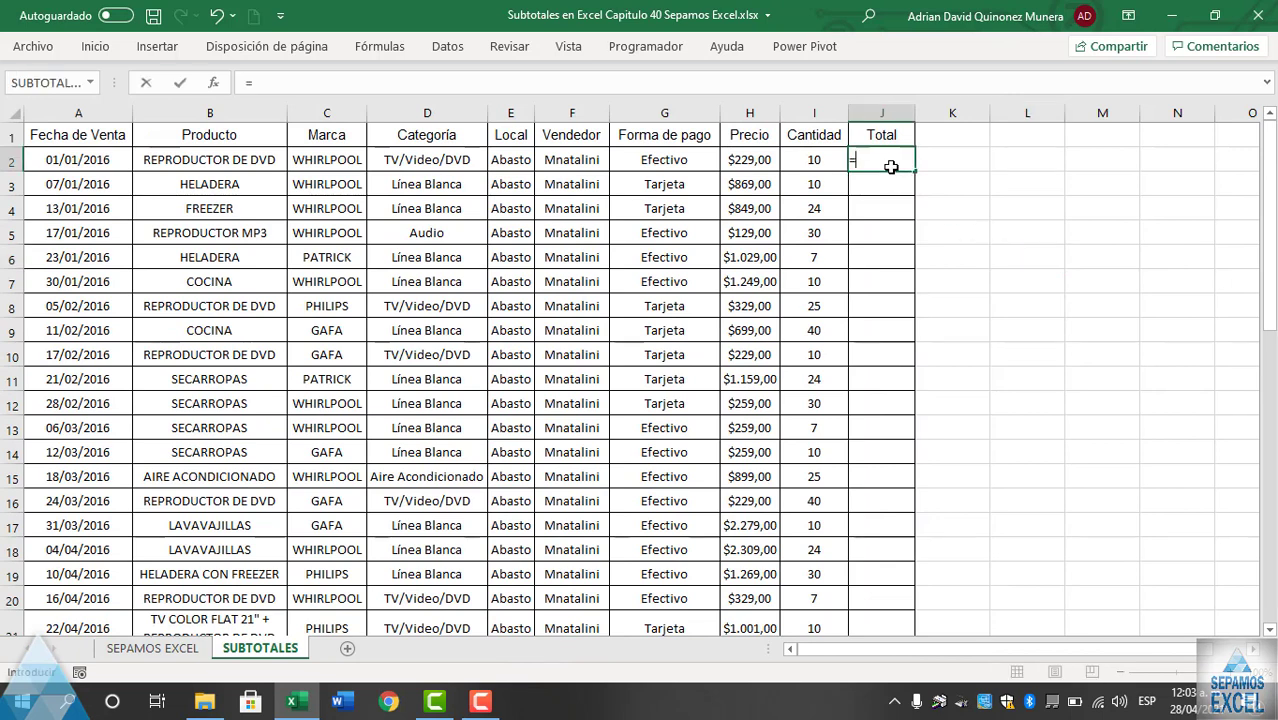
{"action": "type", "text": "SU"}
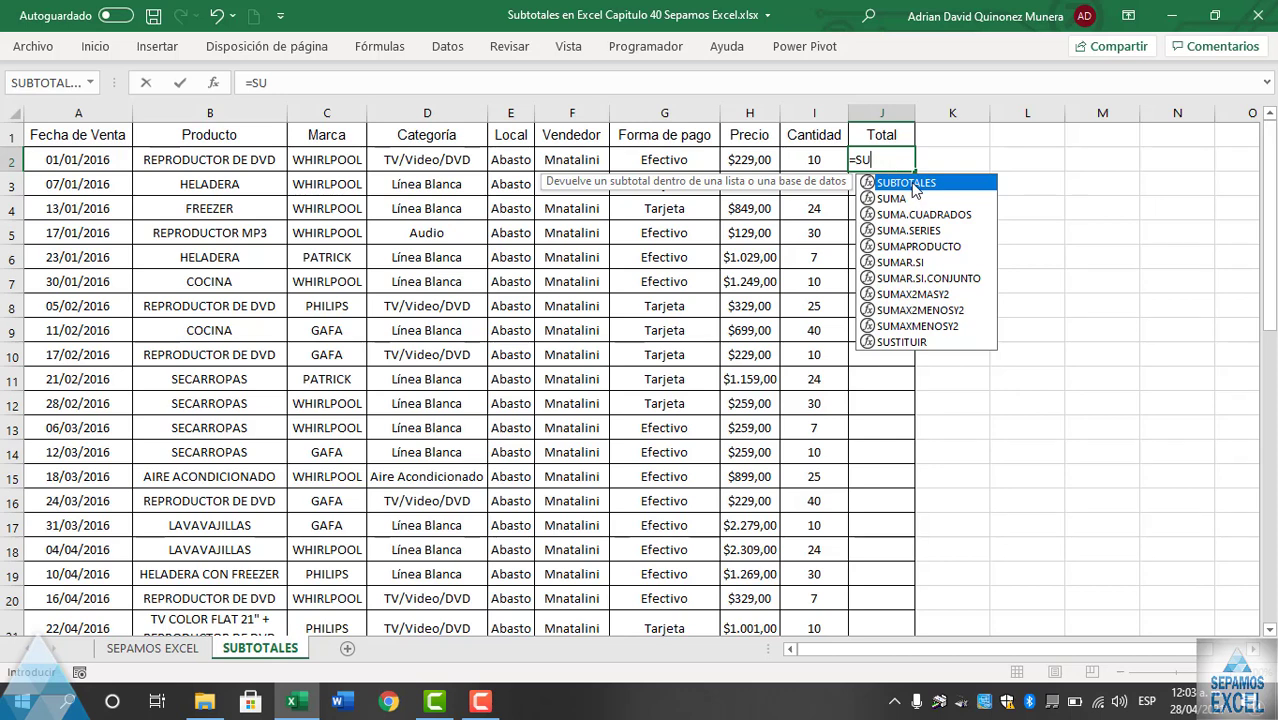
{"action": "double_click", "coordinate": [912, 184]}
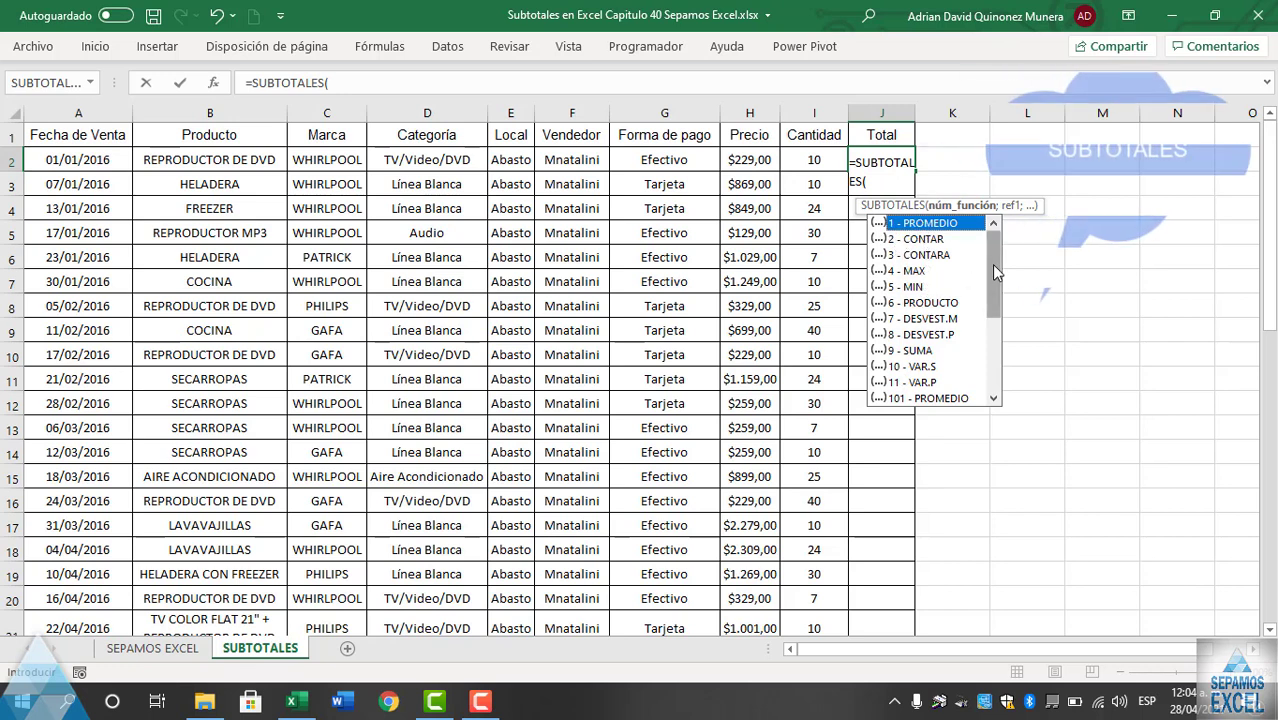
{"action": "mouse_move", "coordinate": [991, 264]}
{"action": "left_mouse_down"}
{"action": "mouse_move", "coordinate": [989, 346]}
{"action": "mouse_move", "coordinate": [990, 300]}
{"action": "left_mouse_up"}
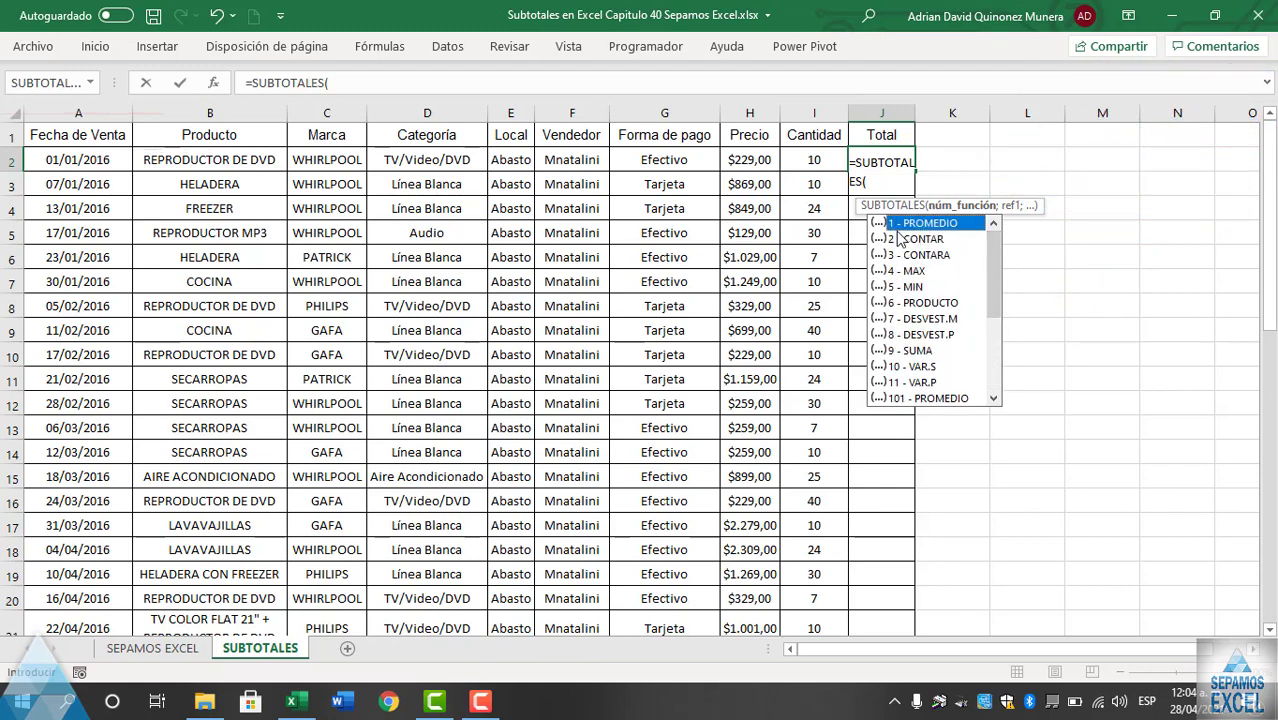
{"action": "mouse_move", "coordinate": [991, 270]}
{"action": "left_mouse_down"}
{"action": "mouse_move", "coordinate": [993, 364]}
{"action": "mouse_move", "coordinate": [998, 263]}
{"action": "left_mouse_up"}
{"action": "mouse_move", "coordinate": [996, 261]}
{"action": "left_mouse_down"}
{"action": "mouse_move", "coordinate": [992, 374]}
{"action": "mouse_move", "coordinate": [988, 229]}
{"action": "left_mouse_up"}
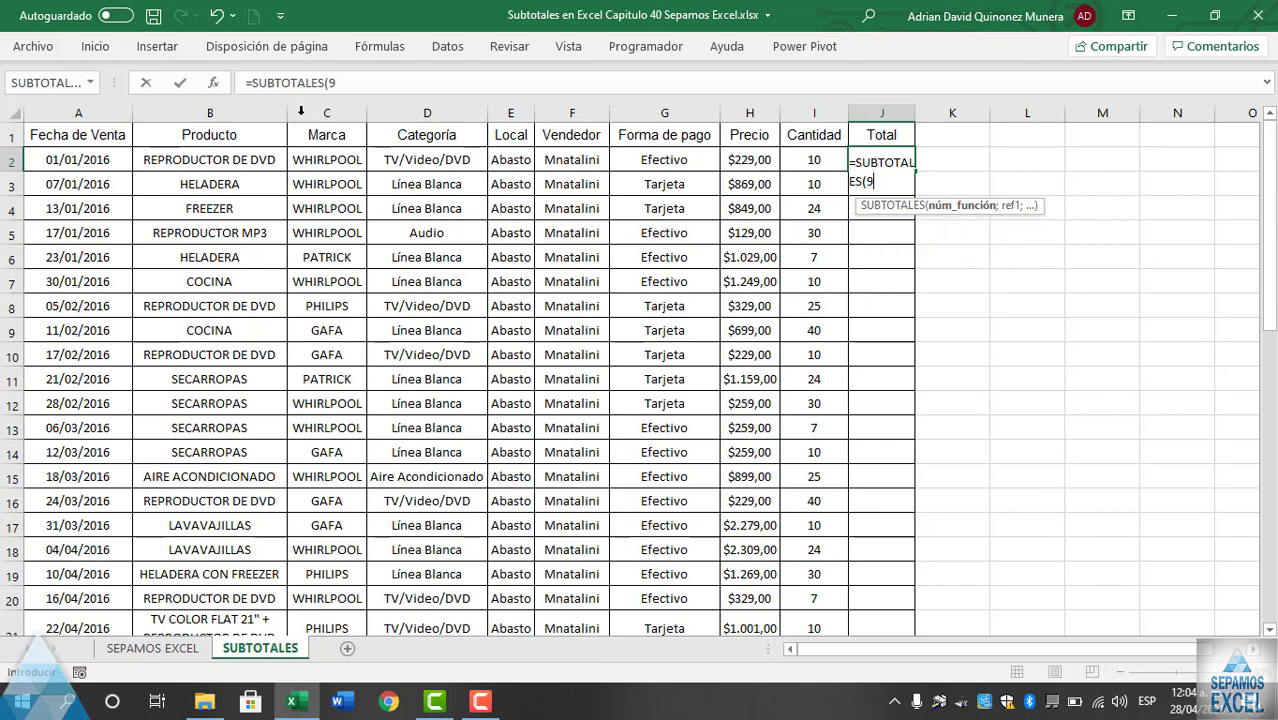
Set the SUBTOTALES Ref1 argument to H2:I50 so J2 returns $45.359,00.
{"action": "left_click", "coordinate": [215, 85]}
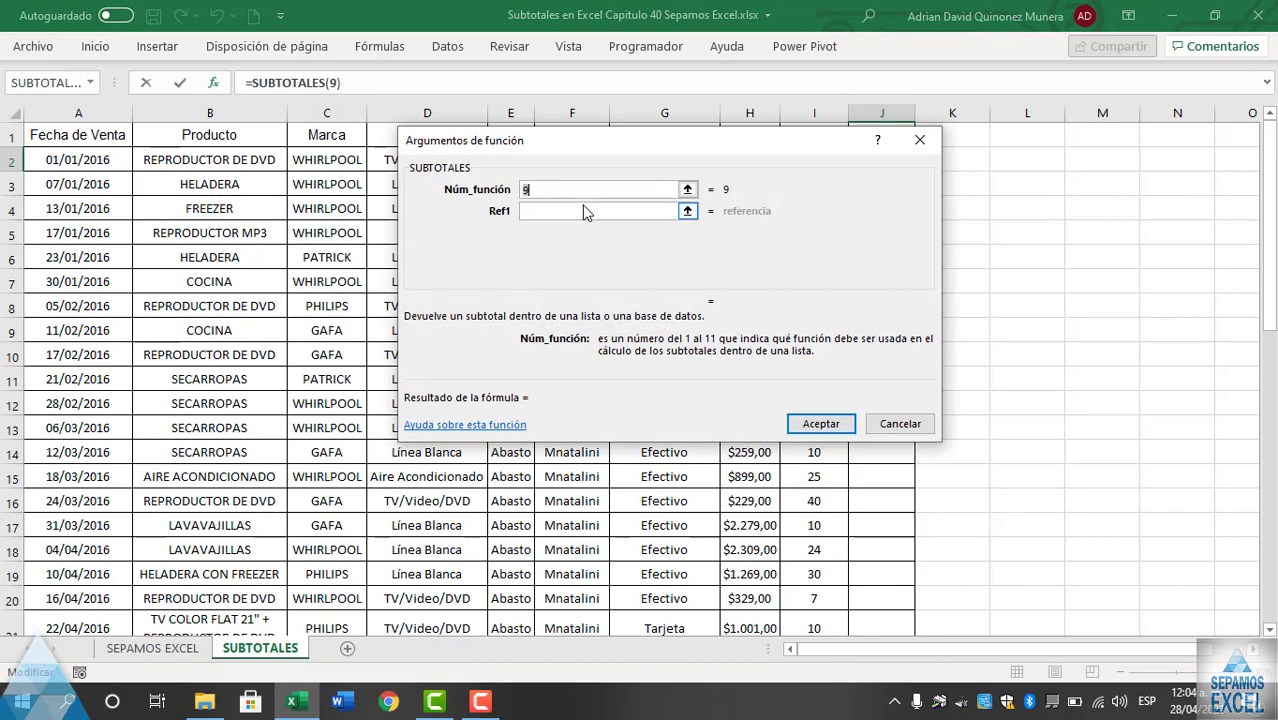
{"action": "left_click_drag", "start_coordinate": [577, 157], "coordinate": [380, 80]}
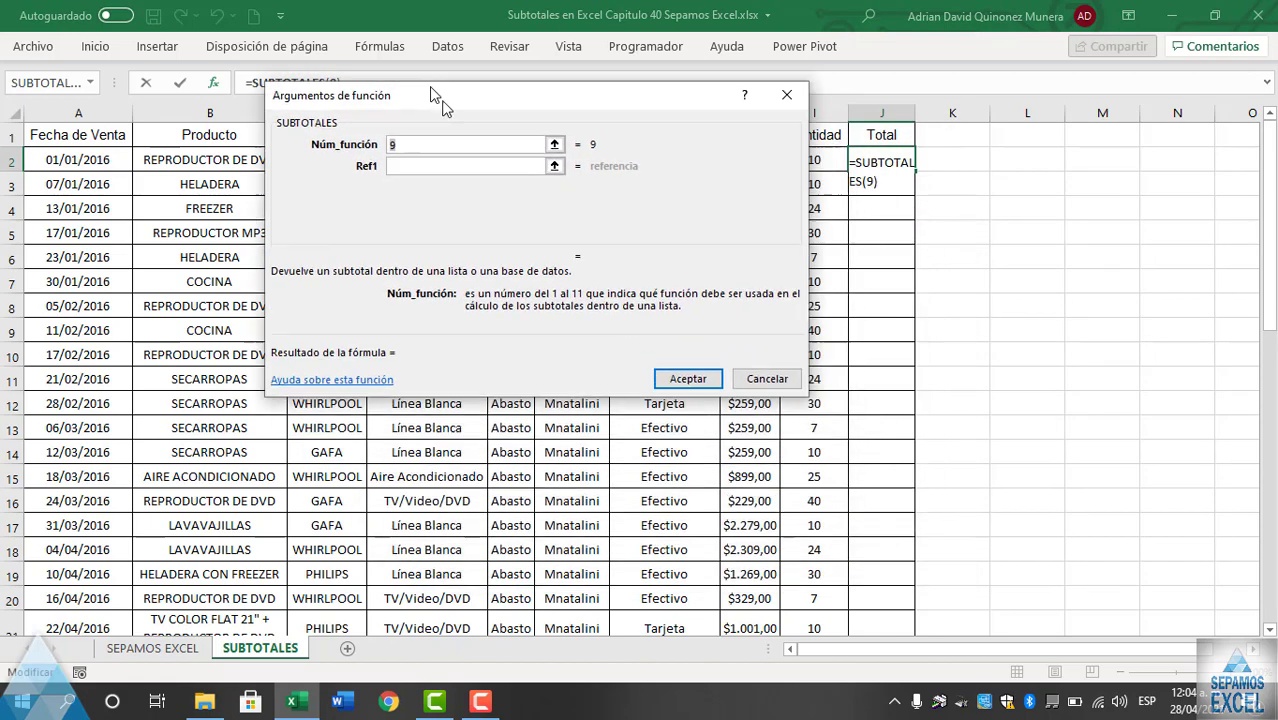
{"action": "left_click", "coordinate": [390, 135]}
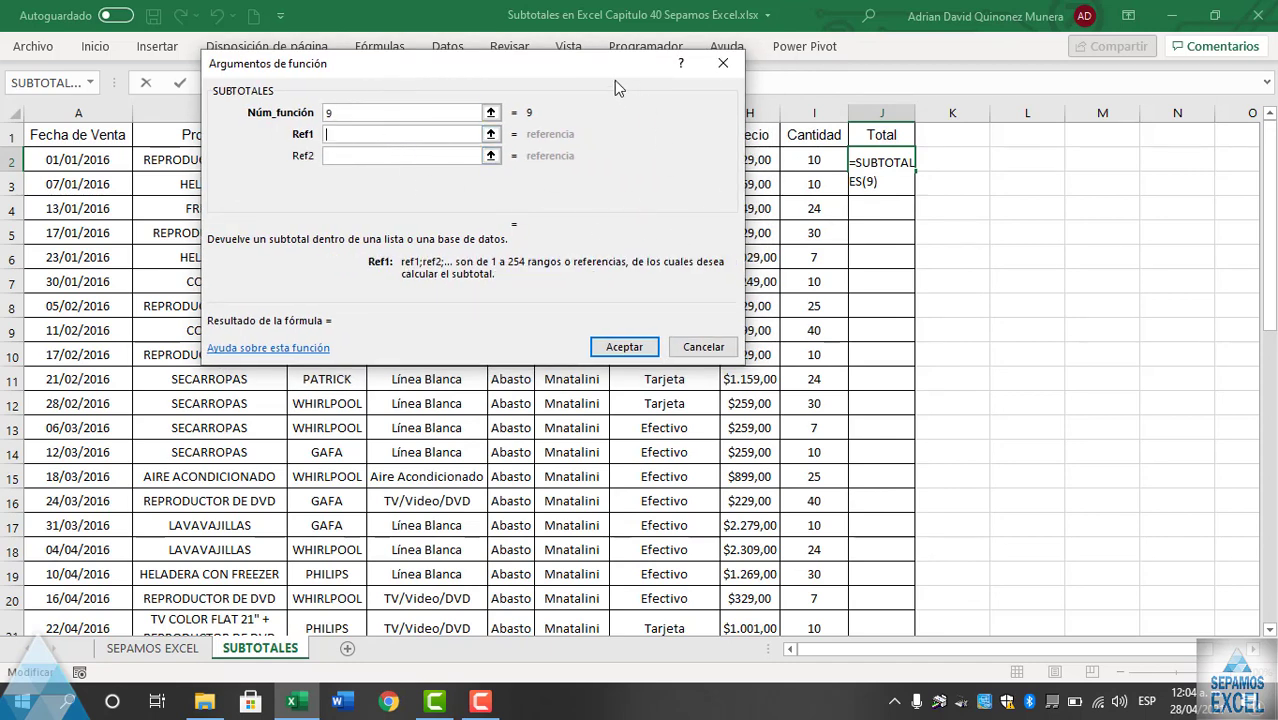
{"action": "left_click_drag", "start_coordinate": [603, 65], "coordinate": [535, 65]}
{"action": "mouse_move", "coordinate": [757, 152]}
{"action": "left_mouse_down"}
{"action": "mouse_move", "coordinate": [792, 181]}
{"action": "mouse_move", "coordinate": [800, 622]}
{"action": "left_mouse_up"}
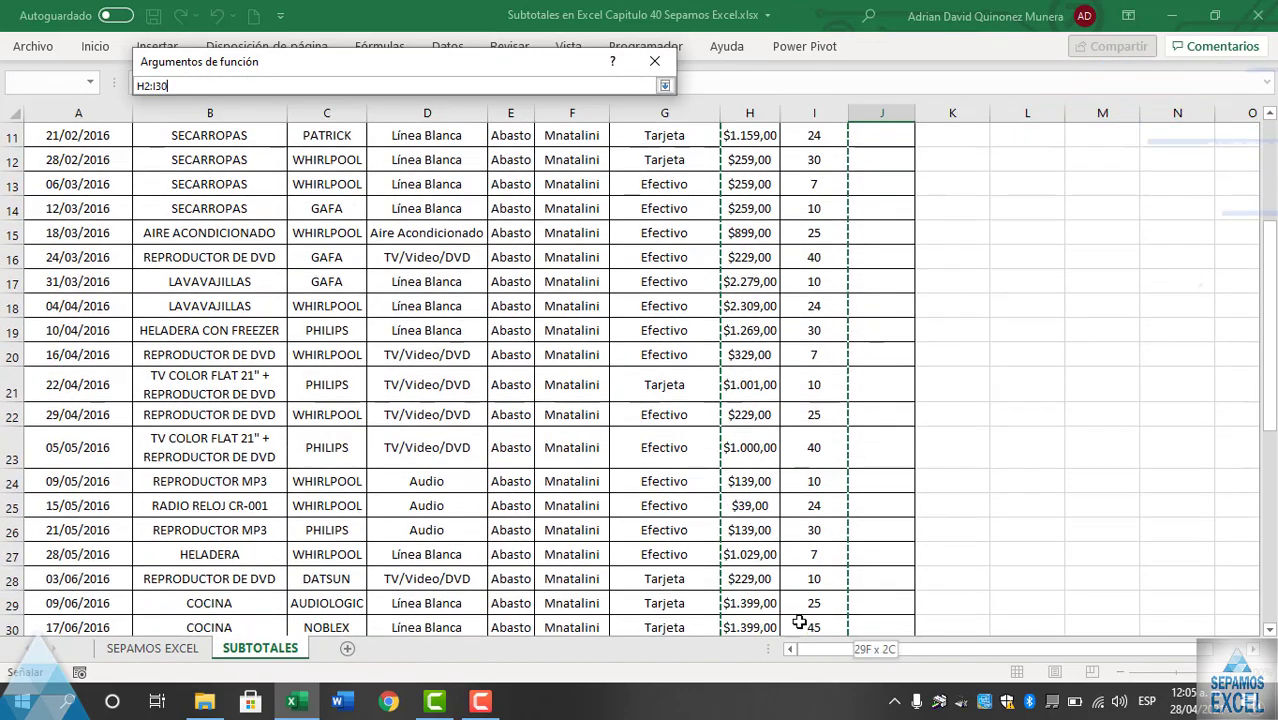
{"action": "mouse_move", "coordinate": [800, 622]}
{"action": "left_mouse_down"}
{"action": "mouse_move", "coordinate": [797, 636]}
{"action": "mouse_move", "coordinate": [794, 601]}
{"action": "left_mouse_up"}
{"action": "scroll", "coordinate": [831, 376], "scroll_direction": "up", "scroll_amount": 10}
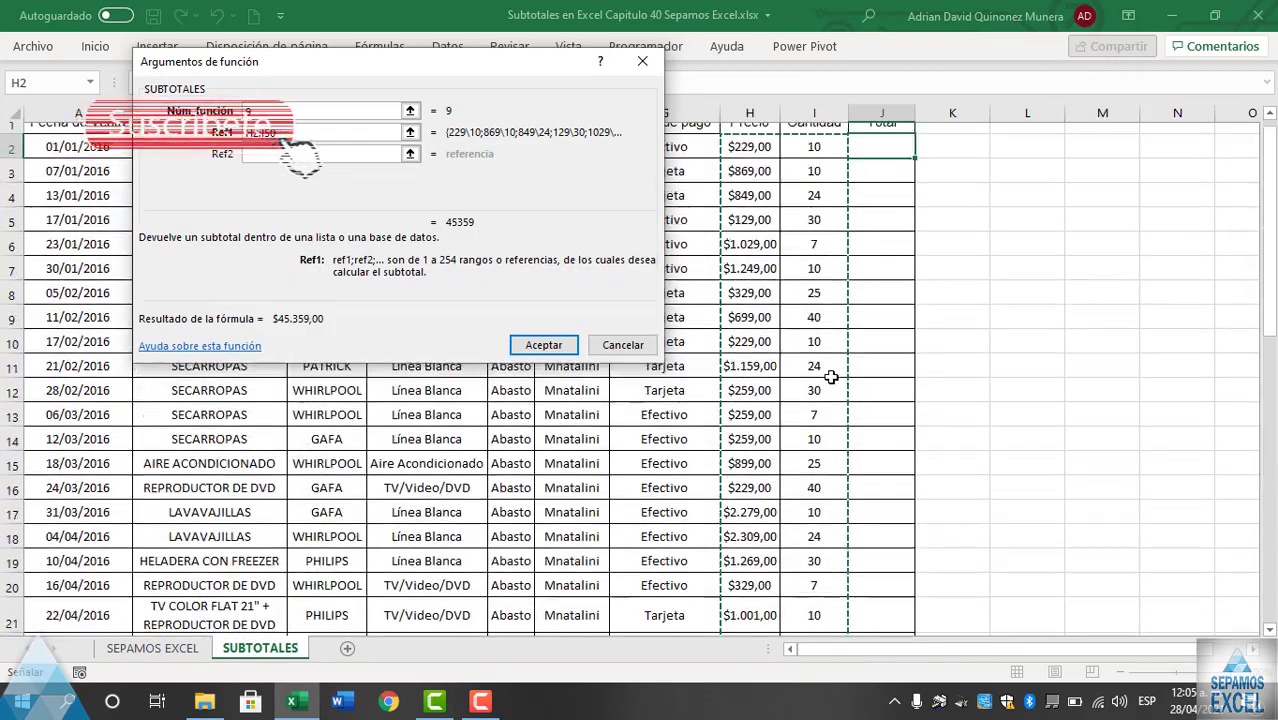
{"action": "left_click", "coordinate": [548, 346]}
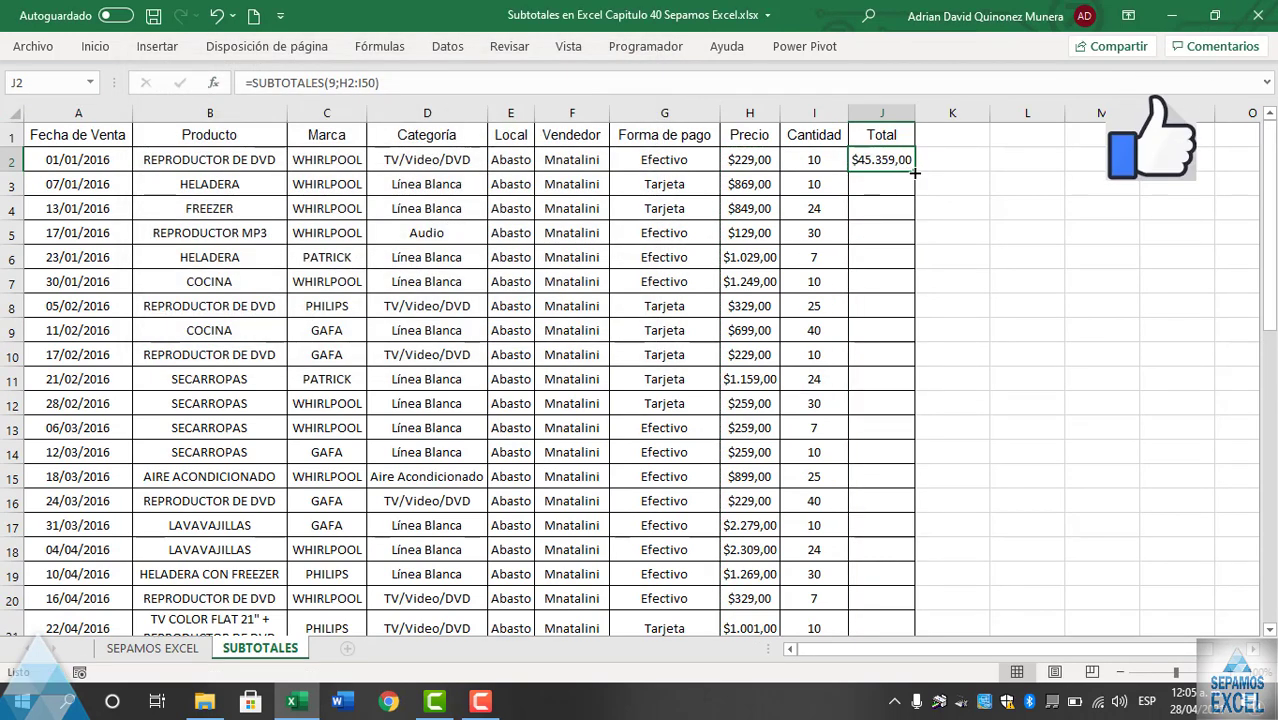
Fill J2's subtotal formula down the Total column and inspect J3's formula.
{"action": "double_click", "coordinate": [914, 173]}
{"action": "left_click", "coordinate": [1027, 208]}
{"action": "left_click", "coordinate": [882, 187]}
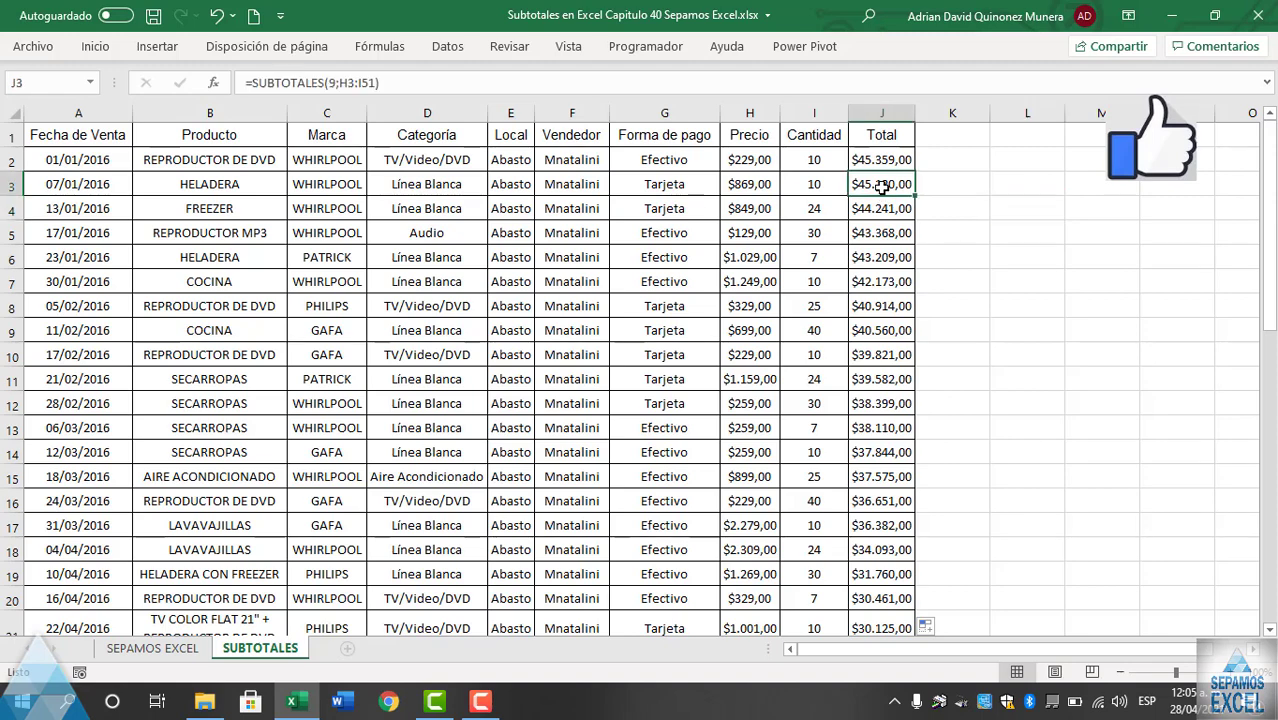
{"action": "double_click", "coordinate": [882, 187]}
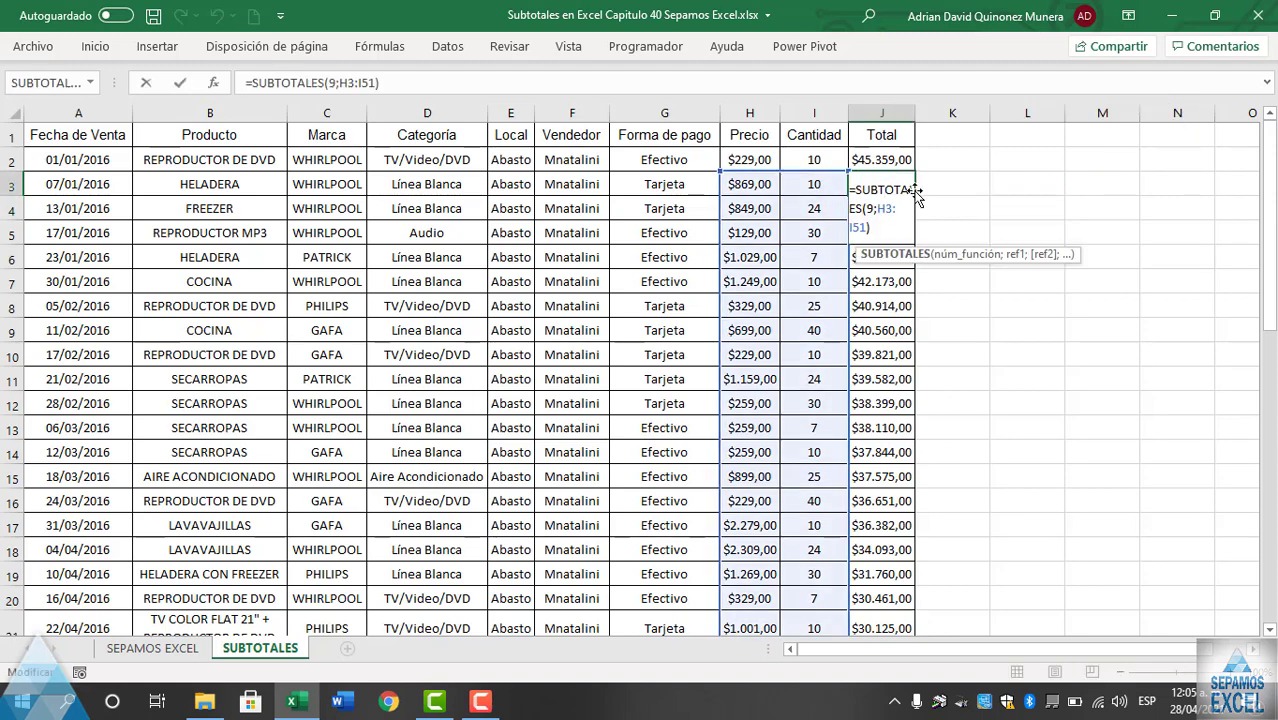
{"action": "key", "text": "Escape"}
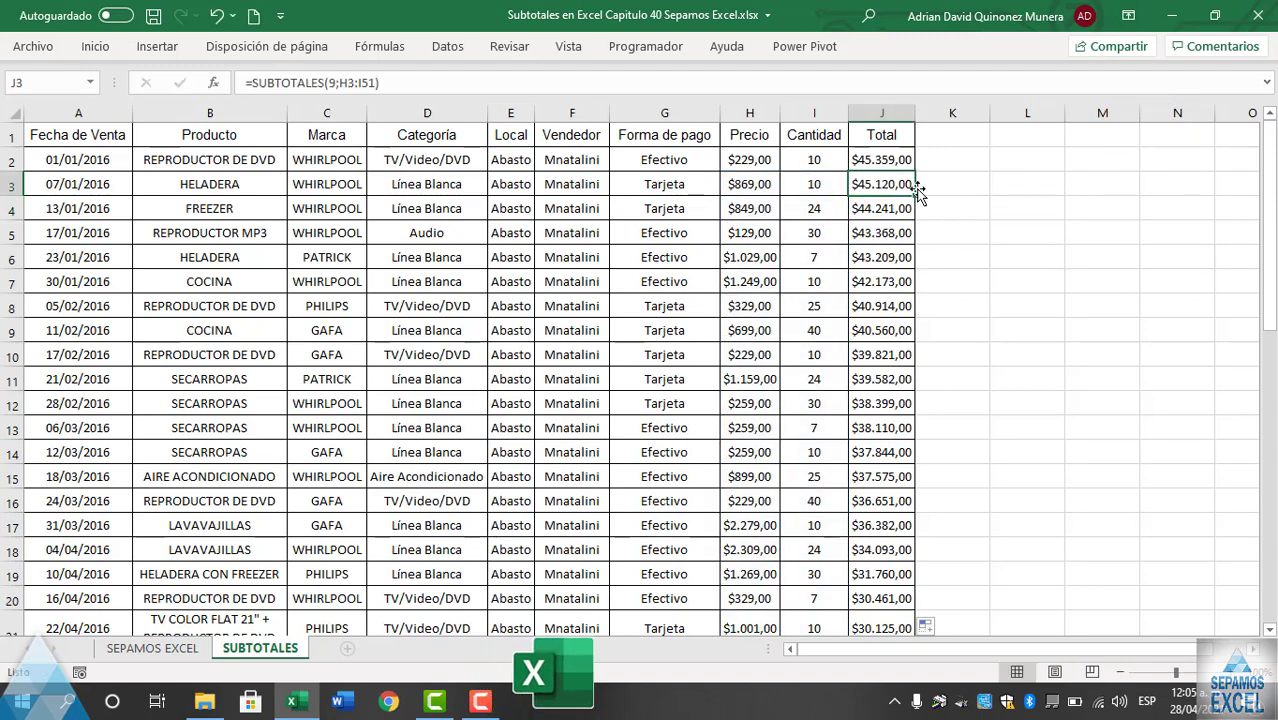
Undo the subtotal fill-down and the SUBTOTALES formula in J2.
{"action": "key", "text": "ctrl+z"}
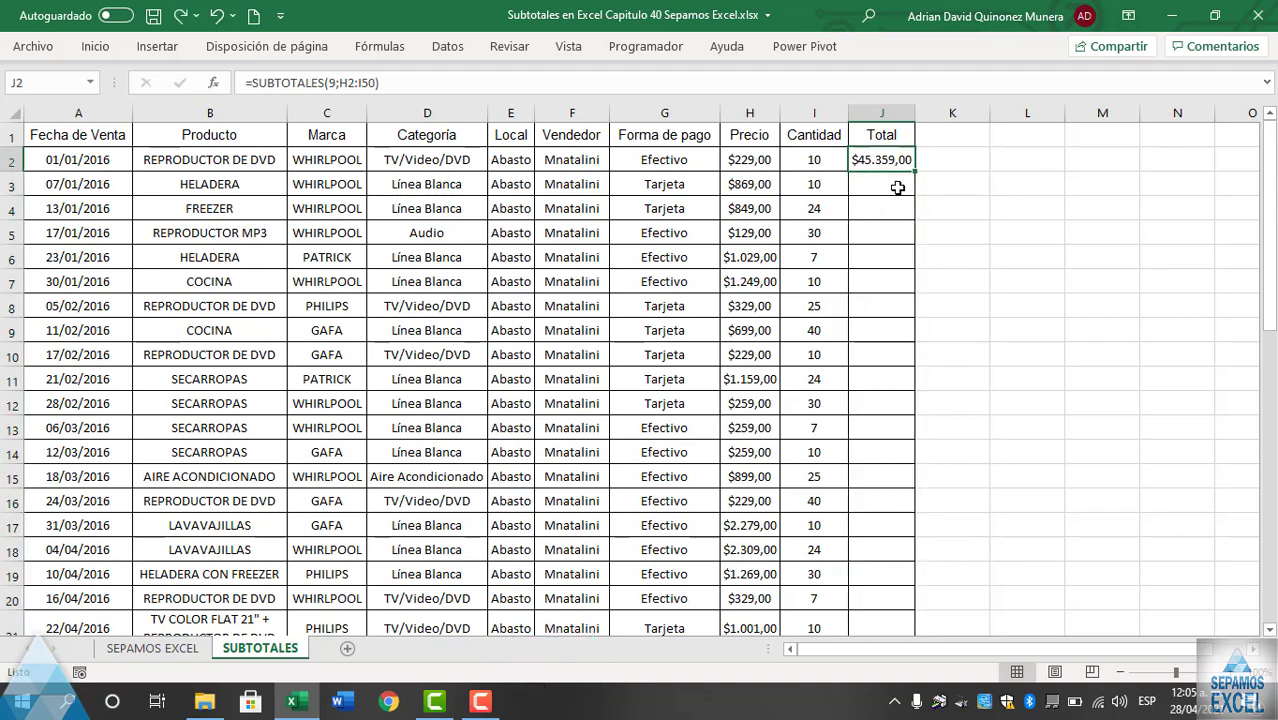
{"action": "double_click", "coordinate": [913, 173]}
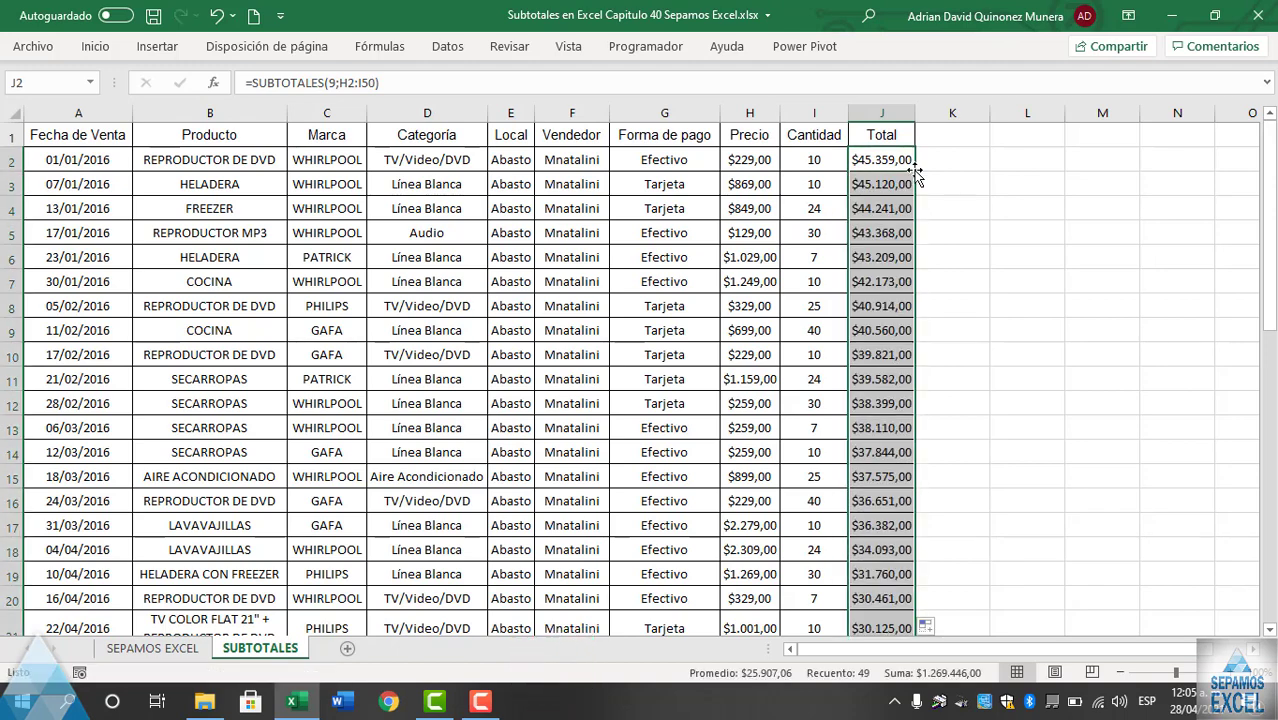
{"action": "left_click", "coordinate": [813, 368]}
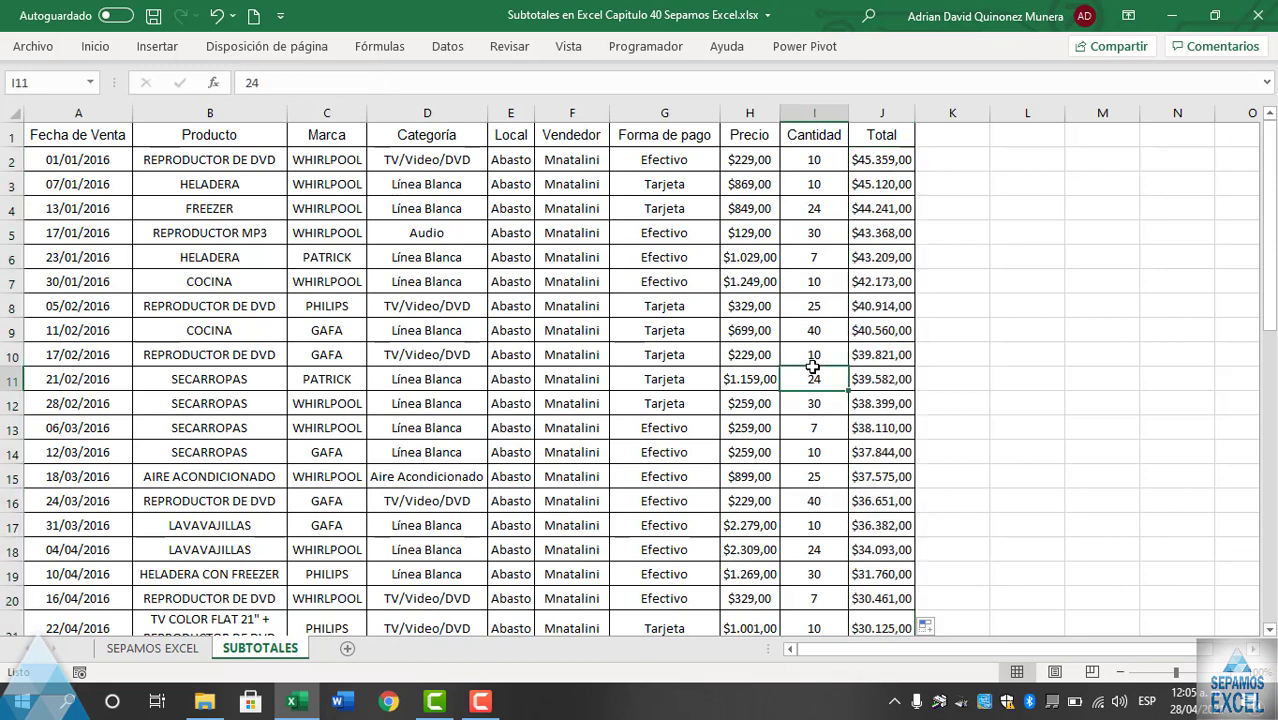
{"action": "key", "text": "ctrl+z"}
{"action": "key", "text": "ctrl+z"}
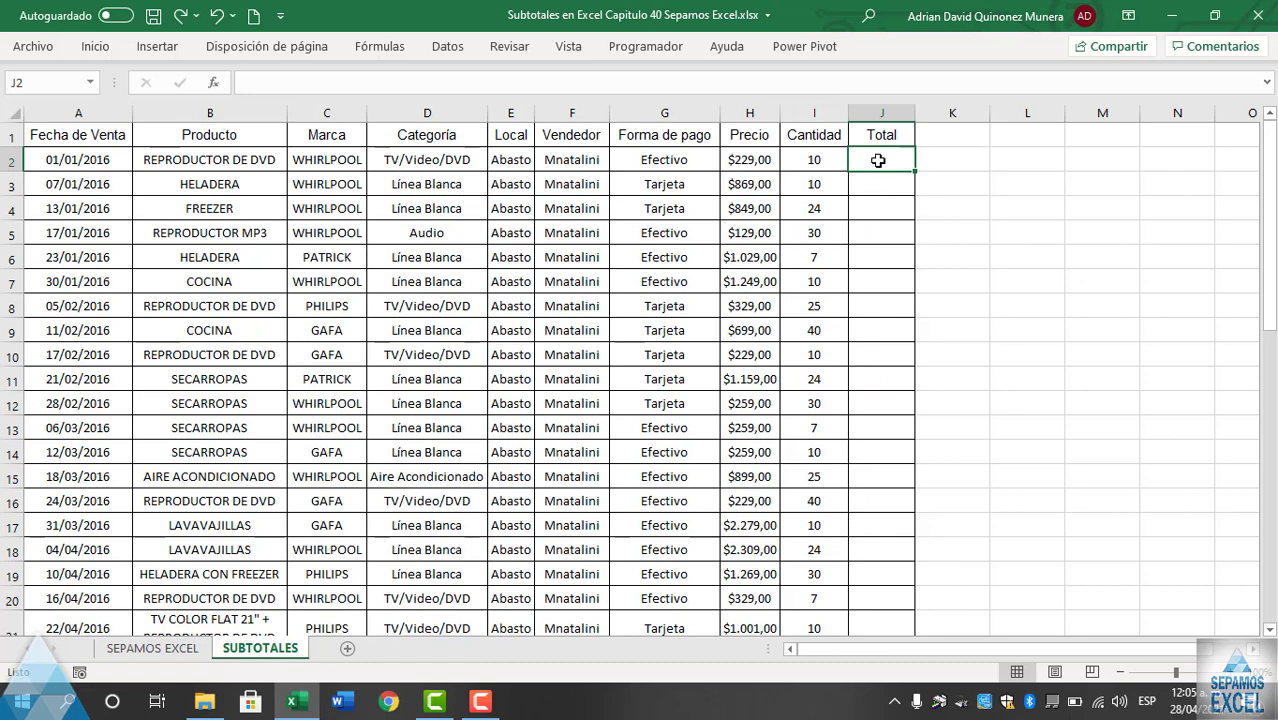
Enter =H2*I2 in J2 ($2.290,00) and fill it down the Total column.
{"action": "type", "text": "="}
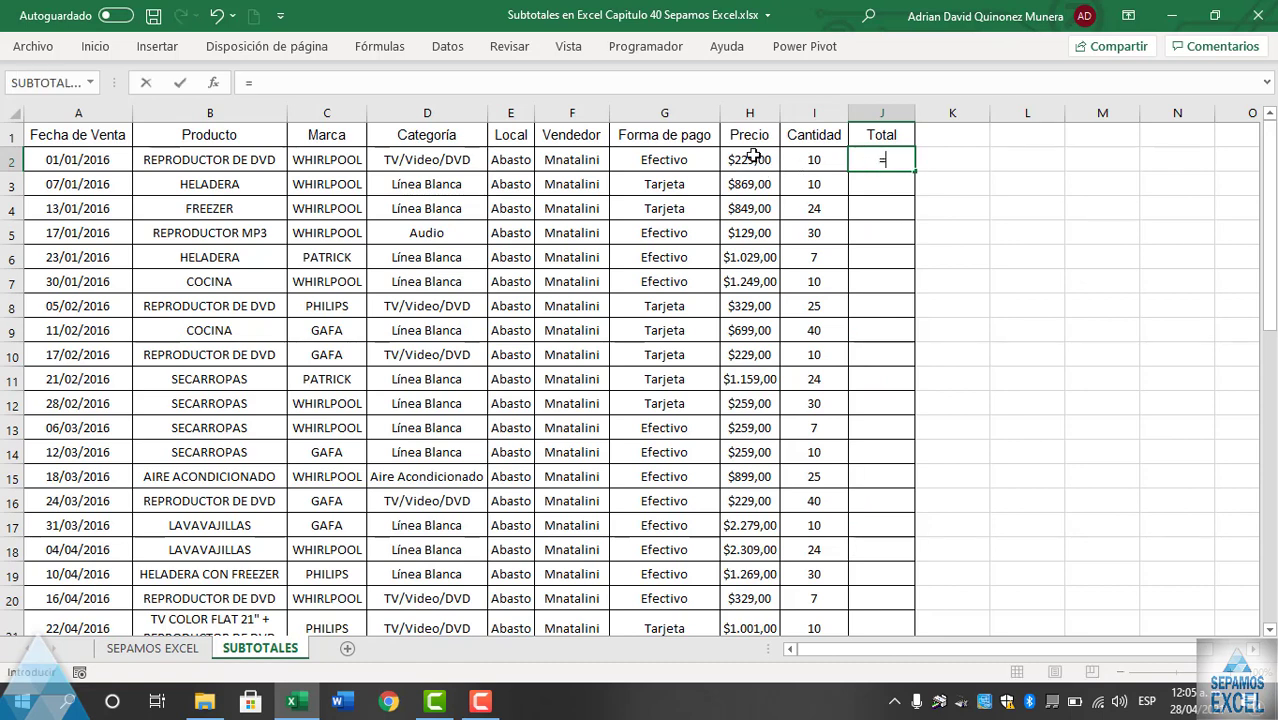
{"action": "left_click", "coordinate": [752, 152]}
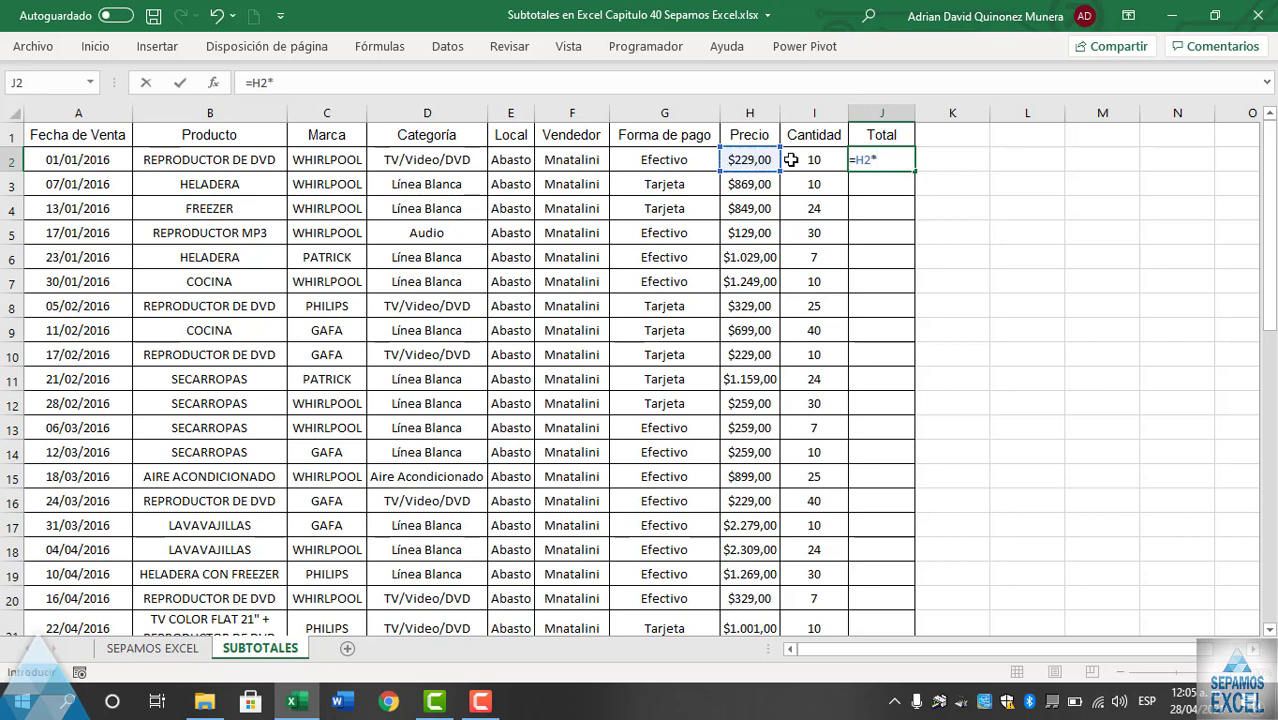
{"action": "left_click", "coordinate": [795, 160]}
{"action": "key", "text": "Return"}
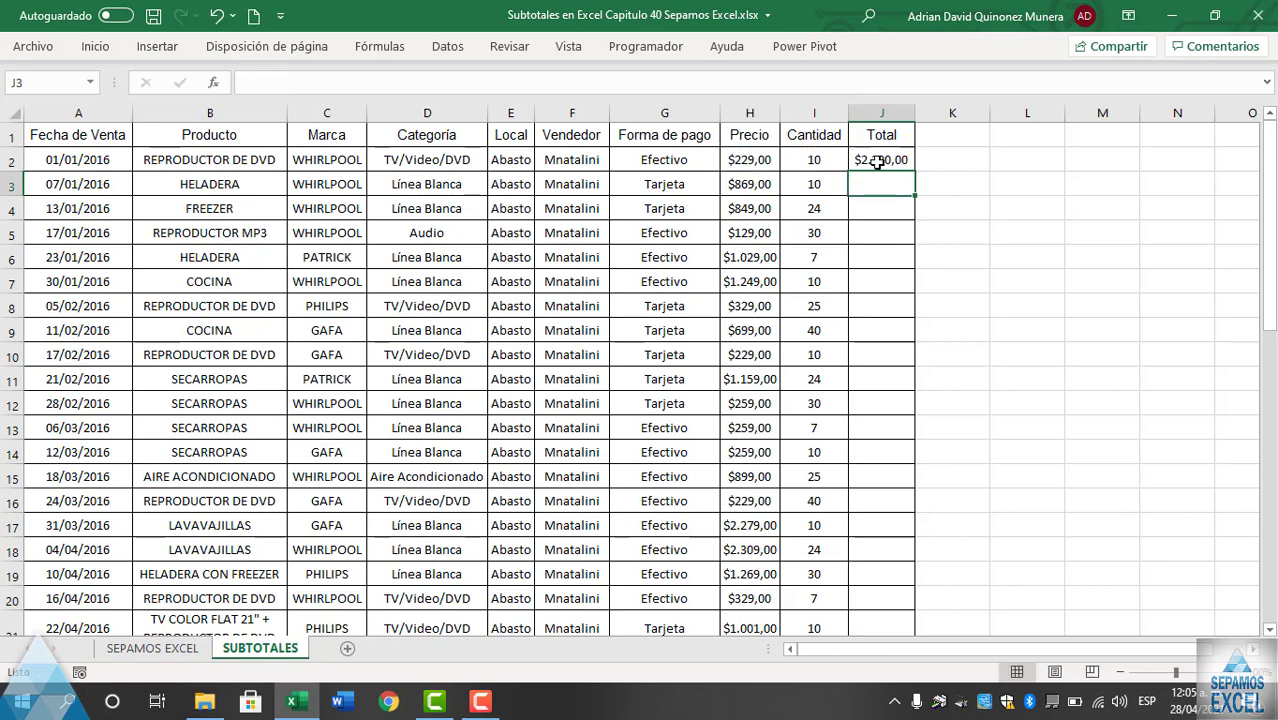
{"action": "left_click", "coordinate": [877, 162]}
{"action": "double_click", "coordinate": [913, 171]}
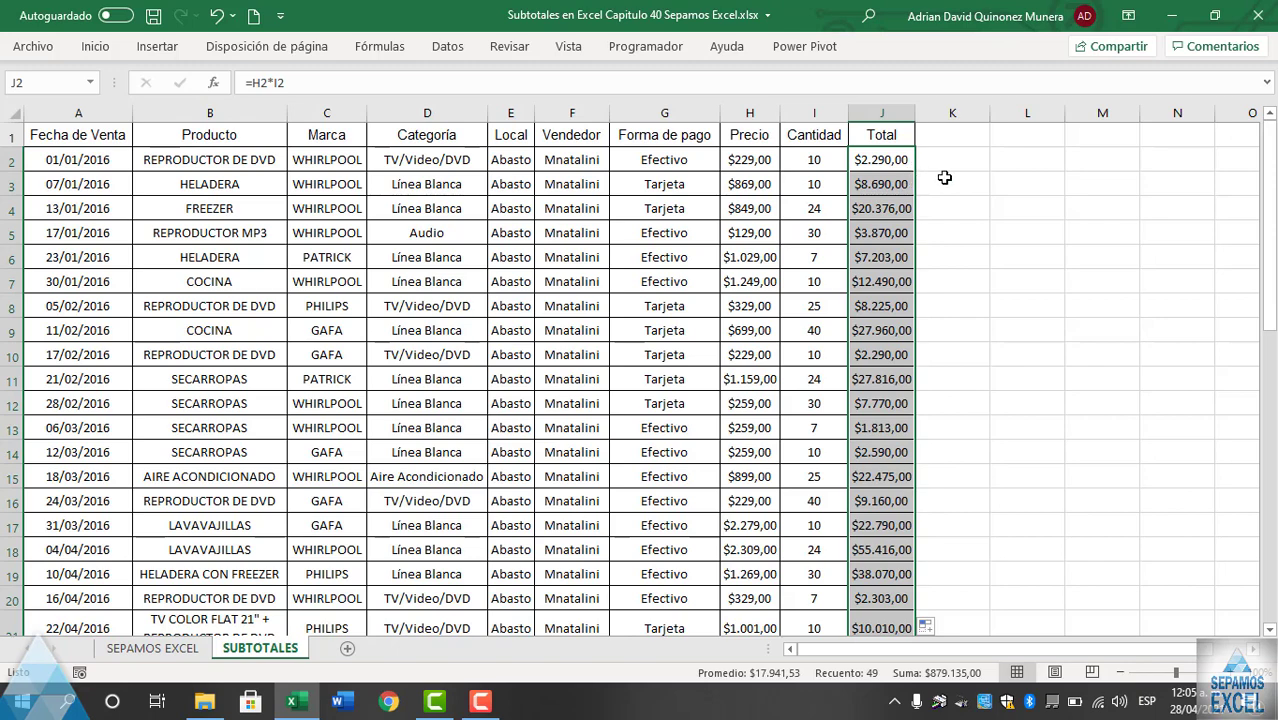
{"action": "left_click", "coordinate": [949, 160]}
{"action": "left_click", "coordinate": [952, 138]}
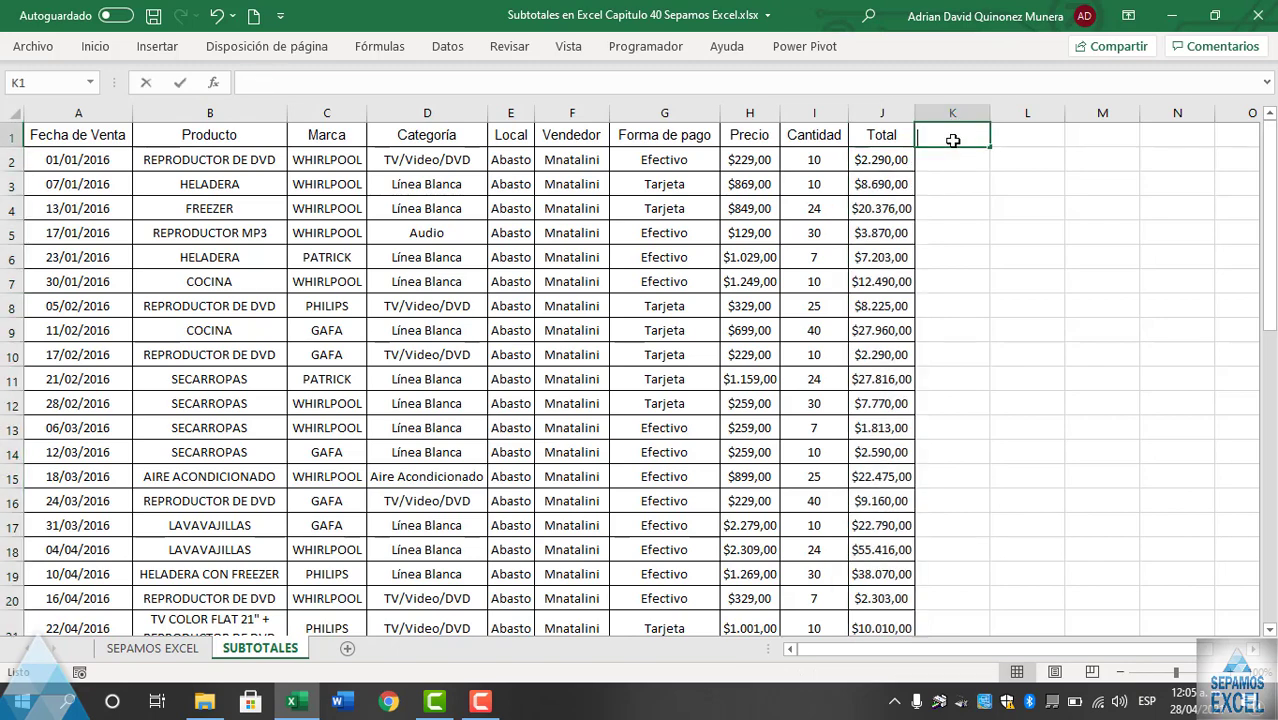
Add a SUBTOTALES heading in K1 and widen column K to fit it.
{"action": "type", "text": "sUB"}
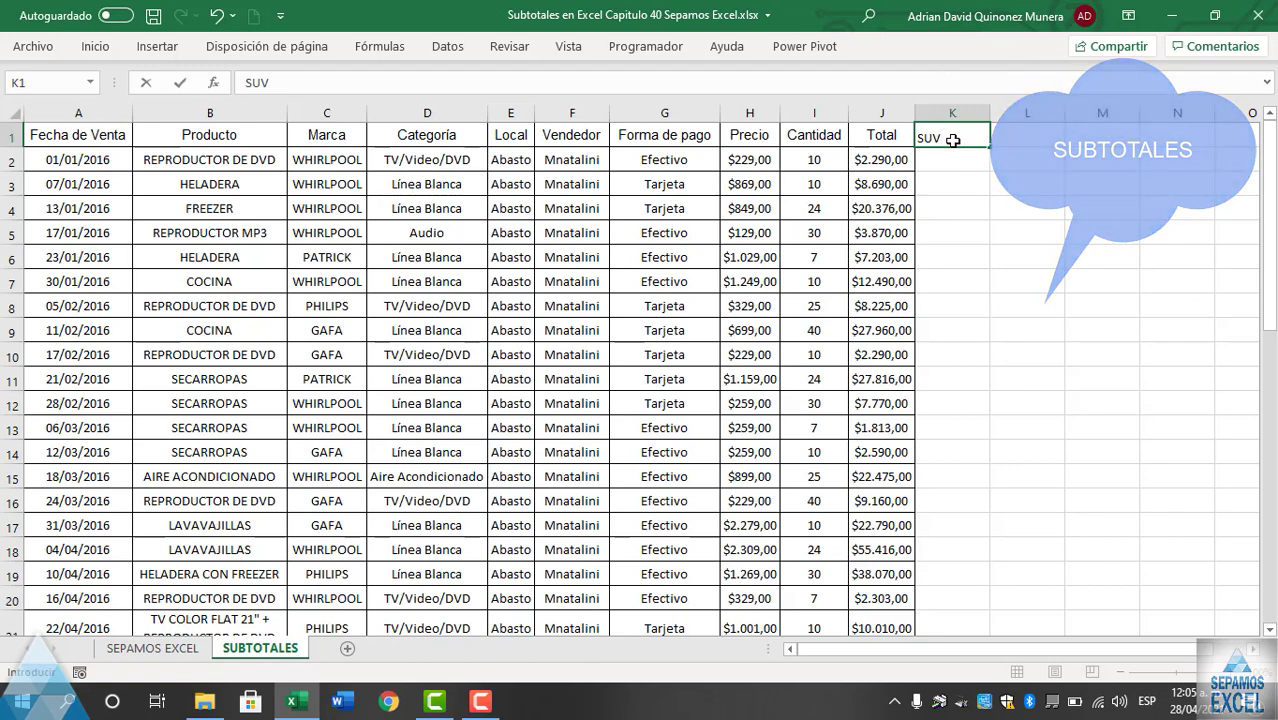
{"action": "type", "text": "TOTALE"}
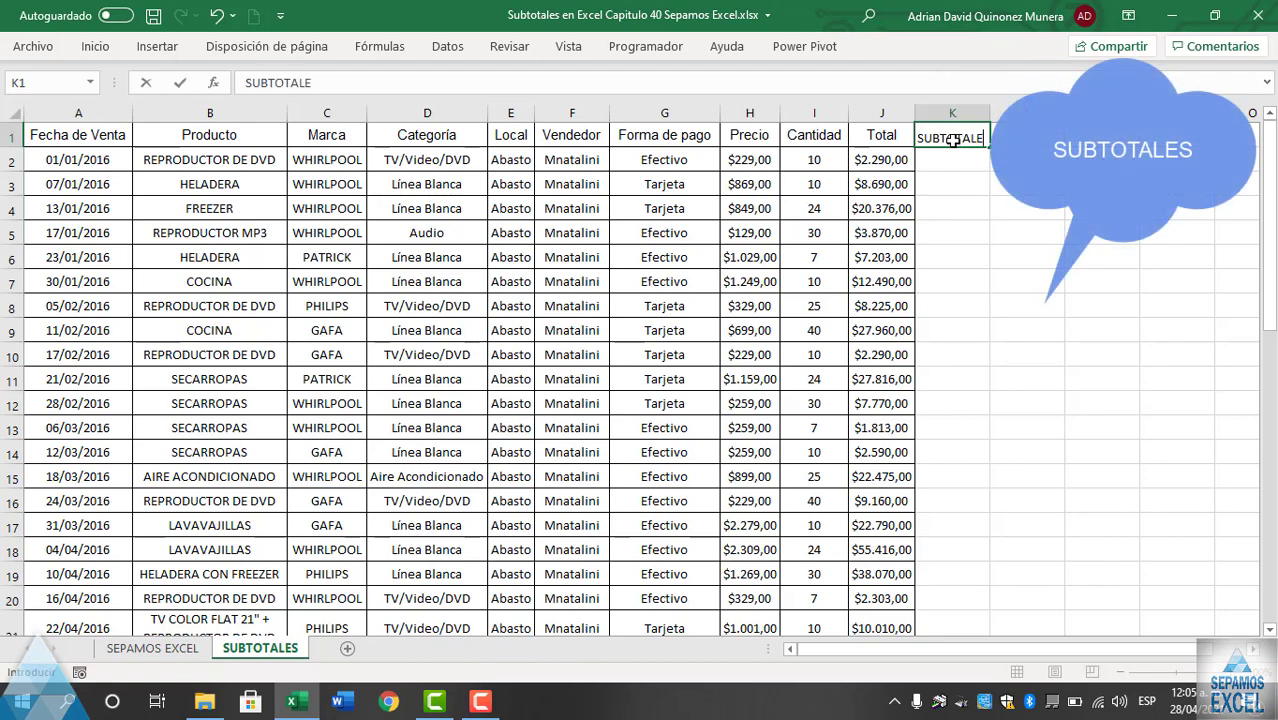
{"action": "type", "text": "S"}
{"action": "left_click", "coordinate": [973, 205]}
{"action": "left_click_drag", "start_coordinate": [990, 116], "coordinate": [1012, 118]}
Start a =SUBTOTALES( formula in cell K2.
{"action": "left_click", "coordinate": [1000, 161]}
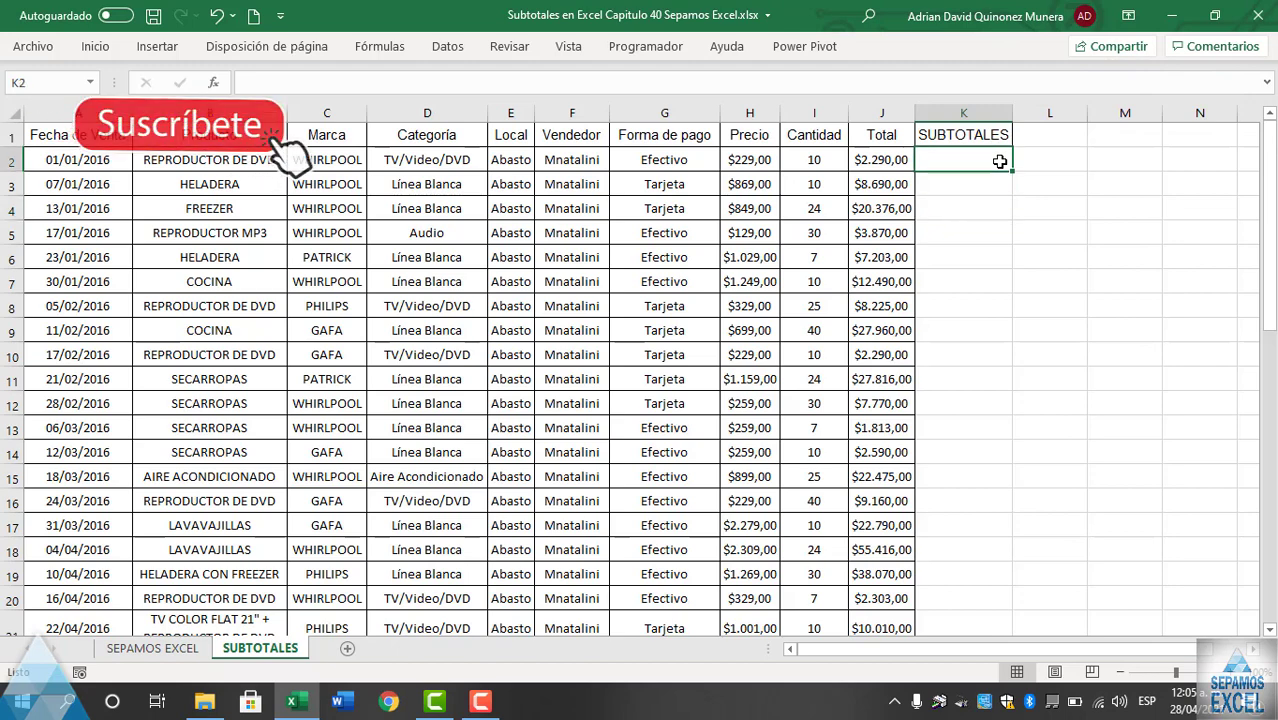
{"action": "type", "text": "="}
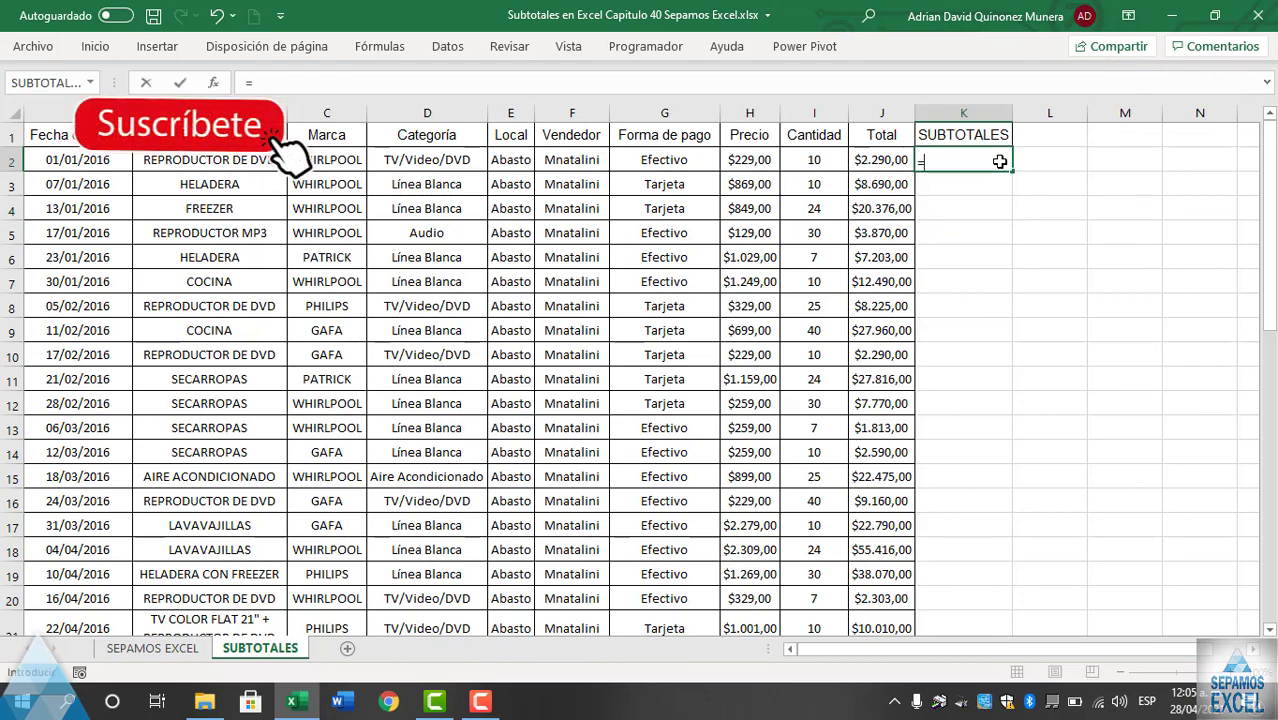
{"action": "type", "text": "BUS"}
{"action": "key", "text": "BackSpace"}
{"action": "key", "text": "BackSpace"}
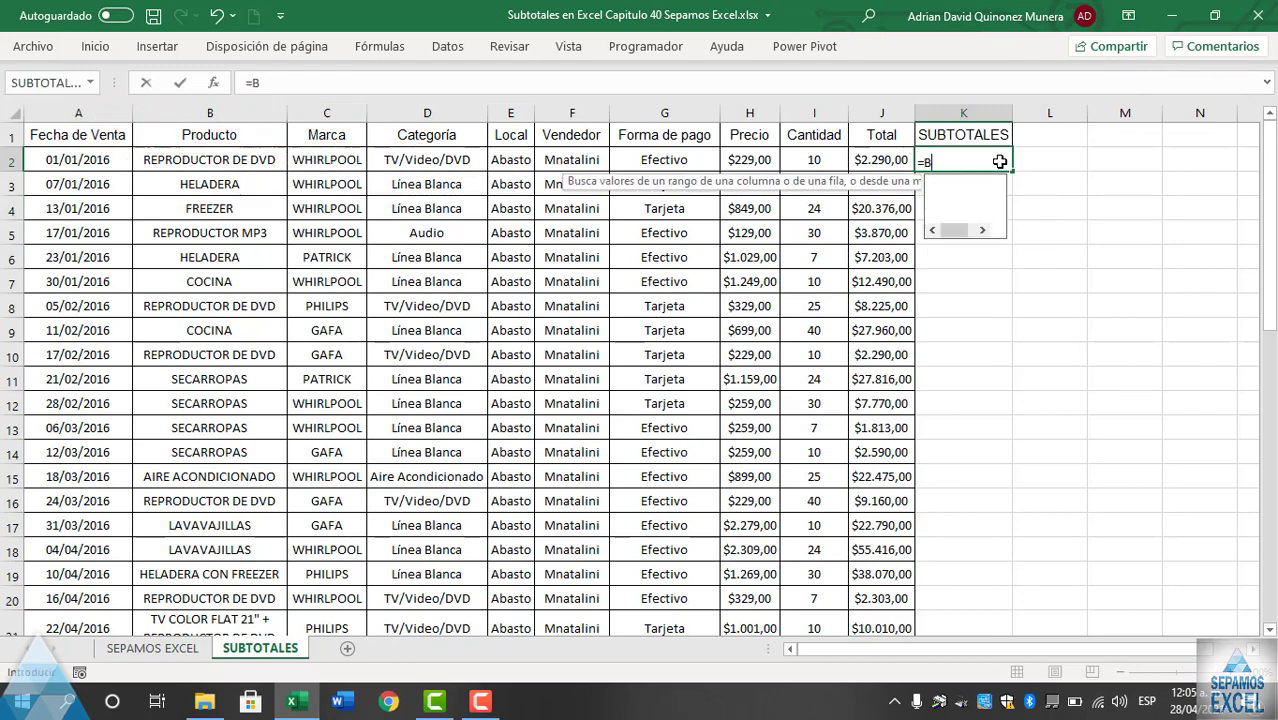
{"action": "key", "text": "BackSpace"}
{"action": "type", "text": "SUB"}
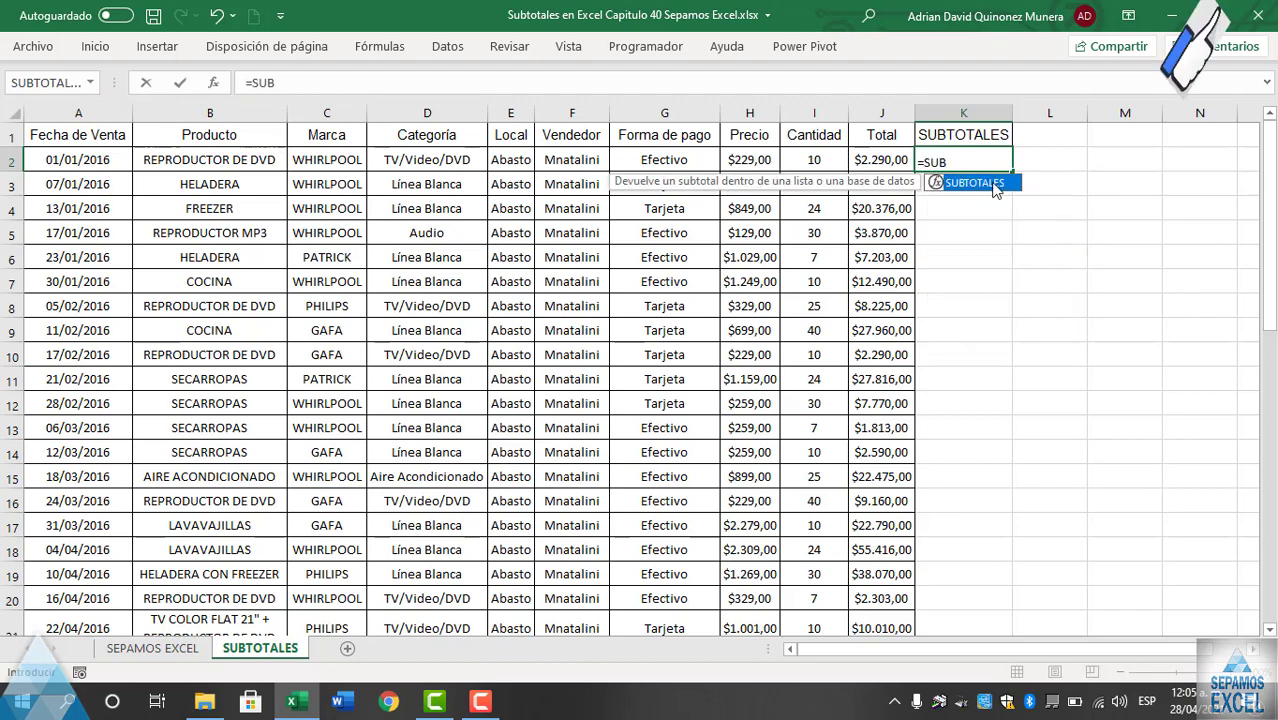
{"action": "double_click", "coordinate": [995, 184]}
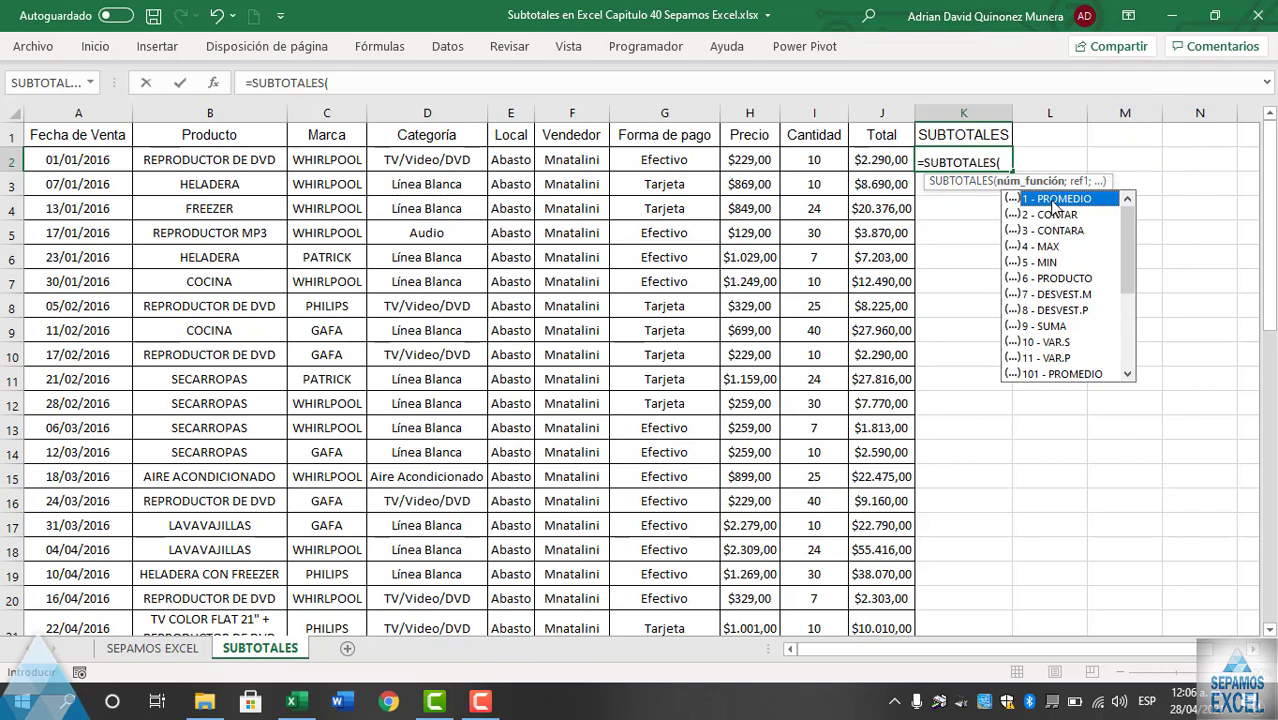
Complete K2 as =SUBTOTALES(1;J2:J50), averaging the Total column to 17941,53061.
{"action": "left_click", "coordinate": [213, 82]}
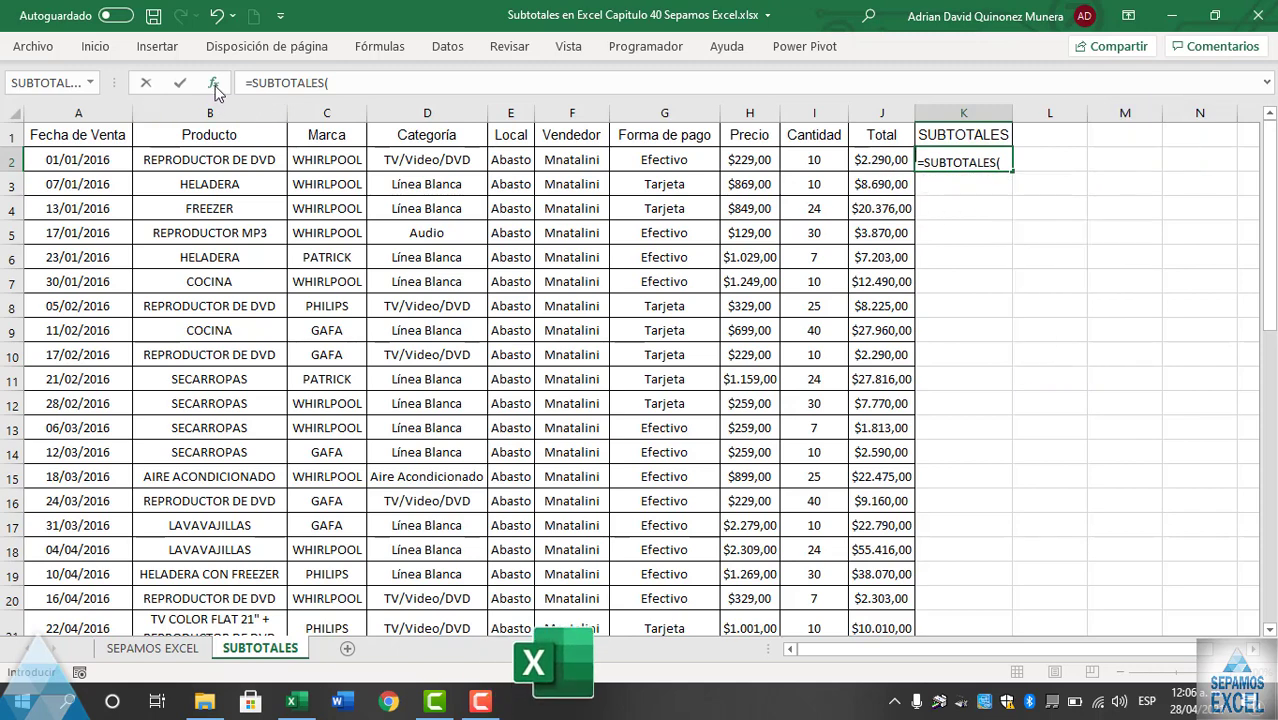
{"action": "type", "text": "1"}
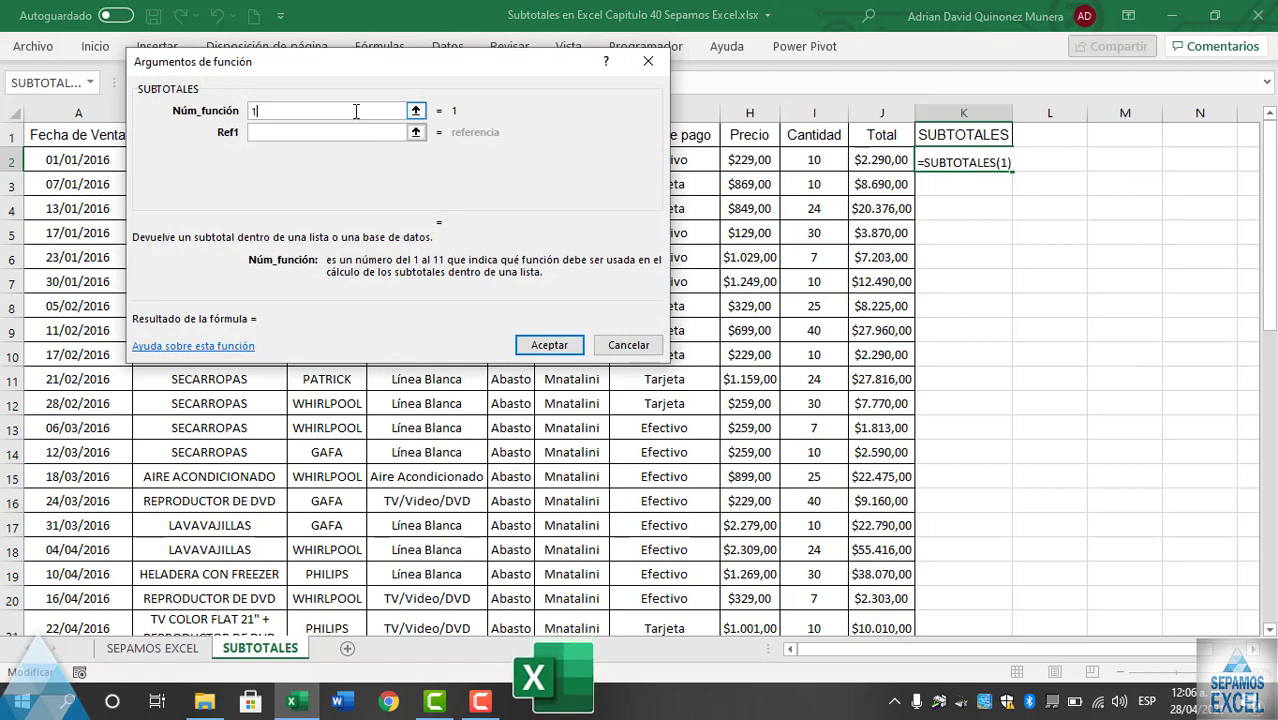
{"action": "left_click", "coordinate": [331, 132]}
{"action": "left_click", "coordinate": [331, 132]}
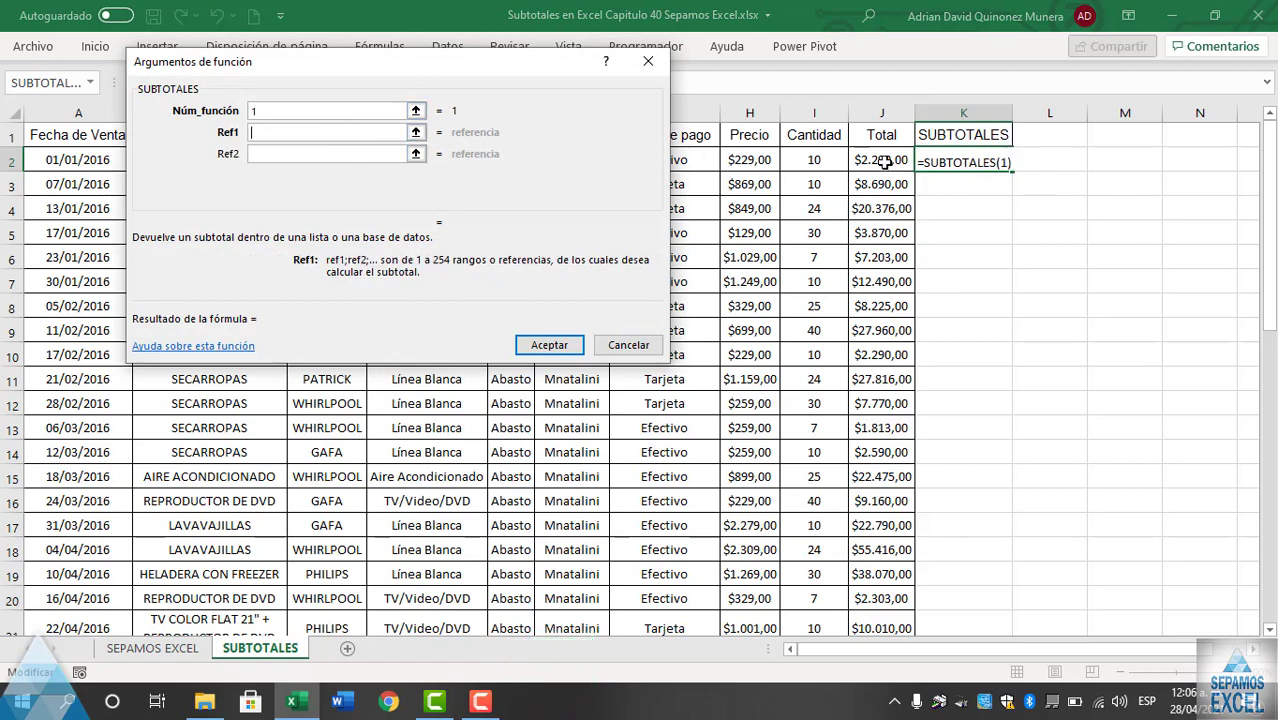
{"action": "left_click_drag", "start_coordinate": [885, 161], "coordinate": [885, 677]}
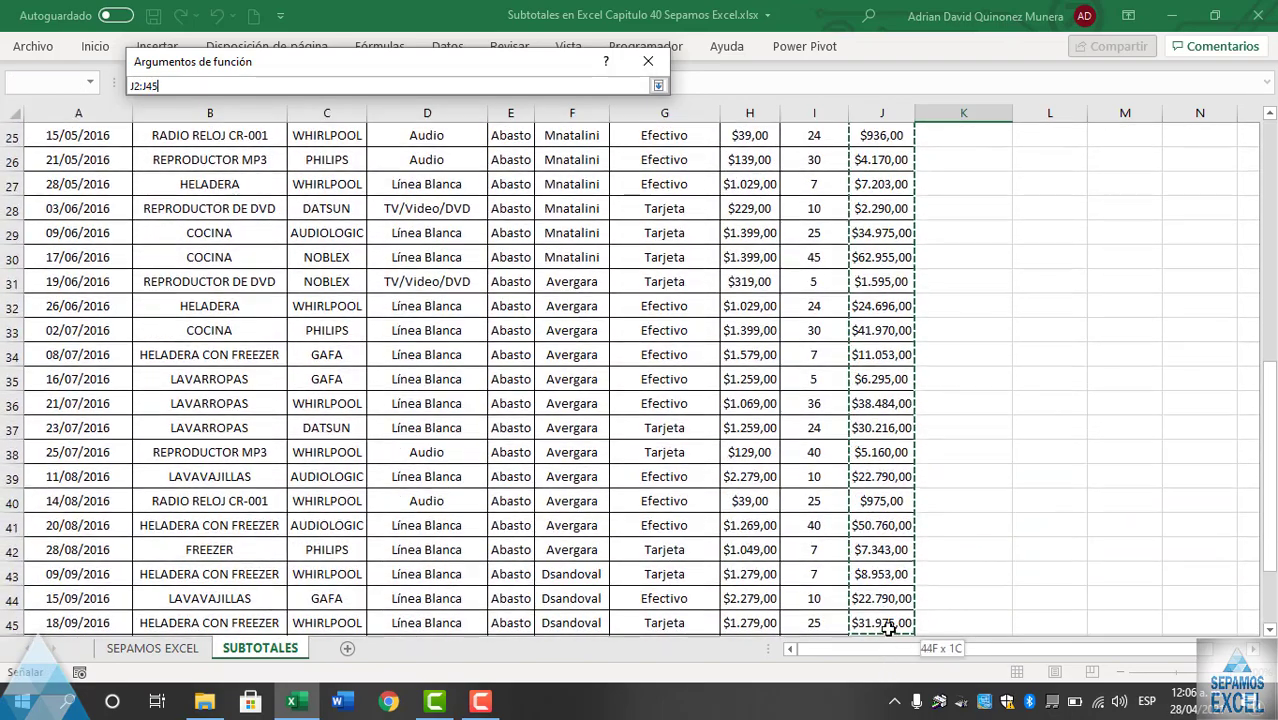
{"action": "left_click_drag", "start_coordinate": [885, 677], "coordinate": [892, 605]}
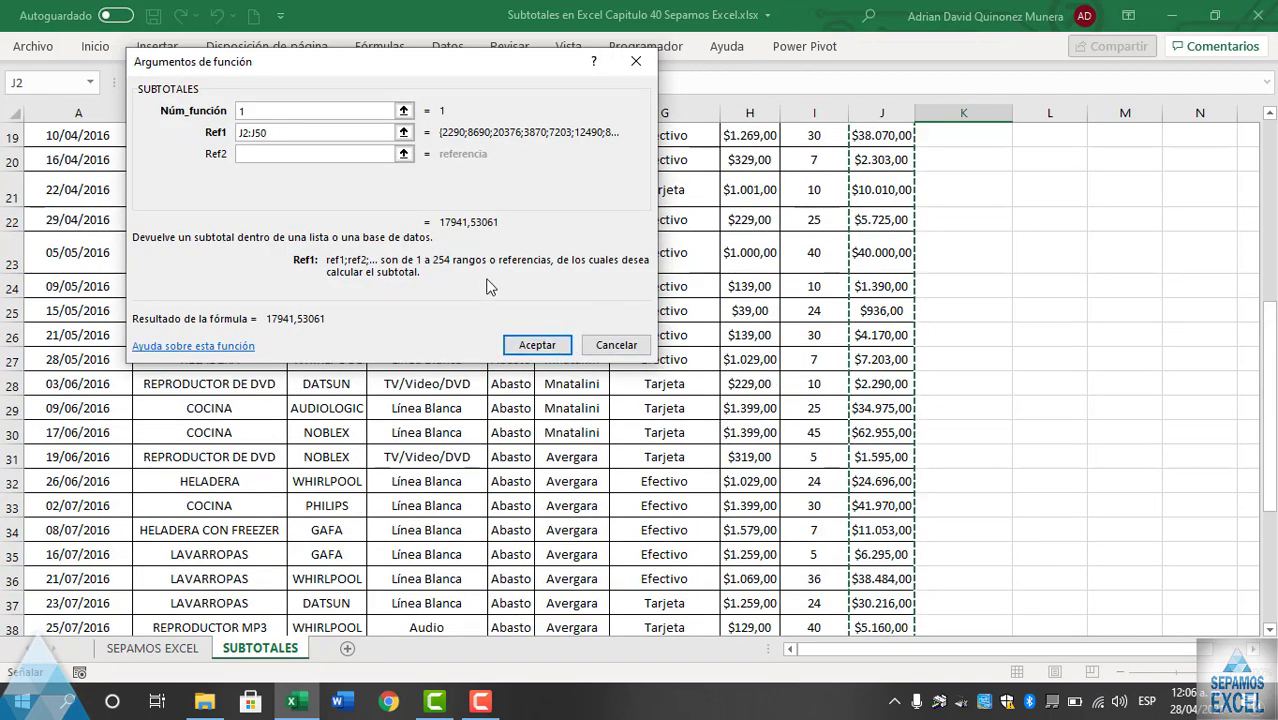
{"action": "scroll", "coordinate": [490, 285], "scroll_direction": "up", "scroll_amount": 1}
{"action": "scroll", "coordinate": [467, 273], "scroll_direction": "up", "scroll_amount": 6}
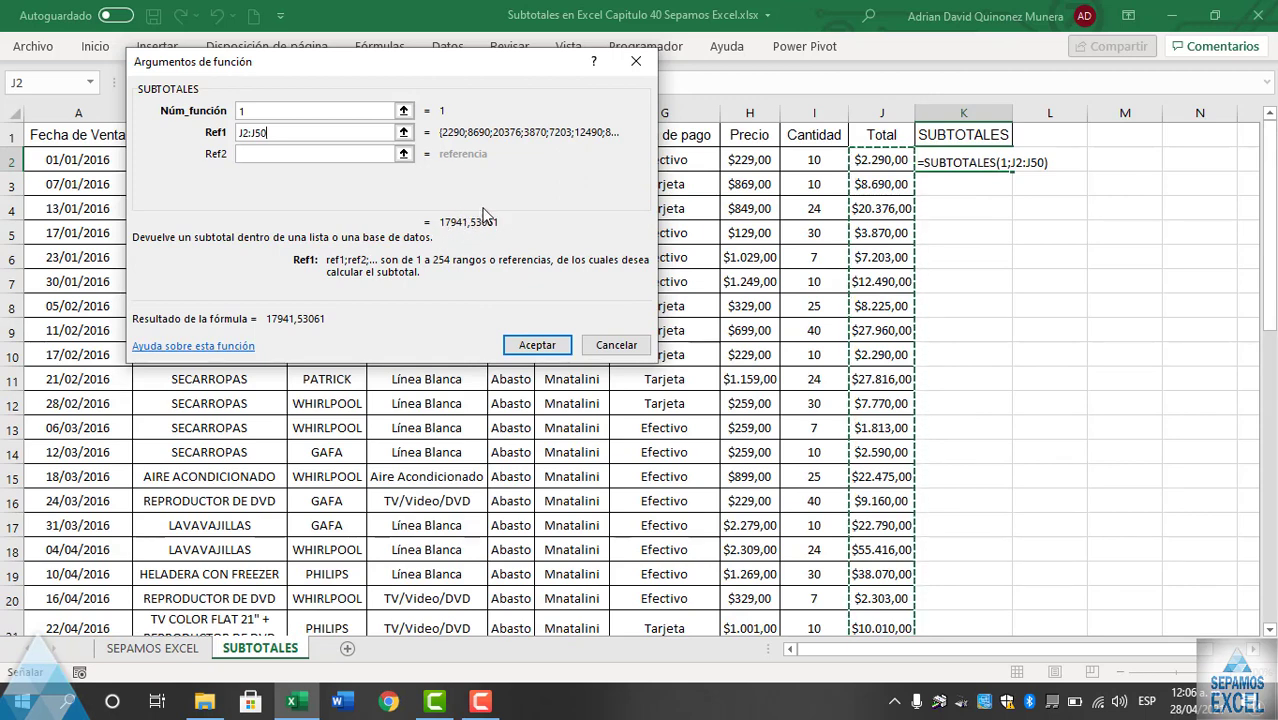
{"action": "left_click", "coordinate": [526, 347]}
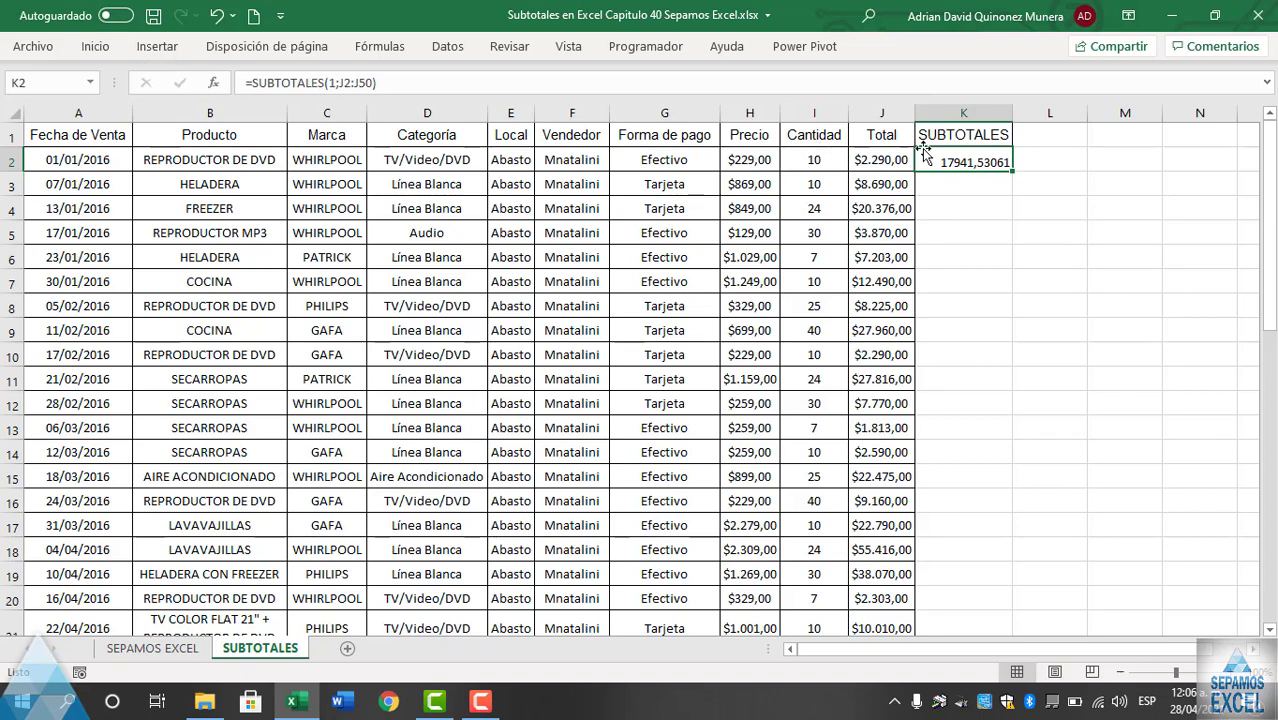
Remove the decimals from the K2 average so it shows 17942.
{"action": "left_click", "coordinate": [94, 46]}
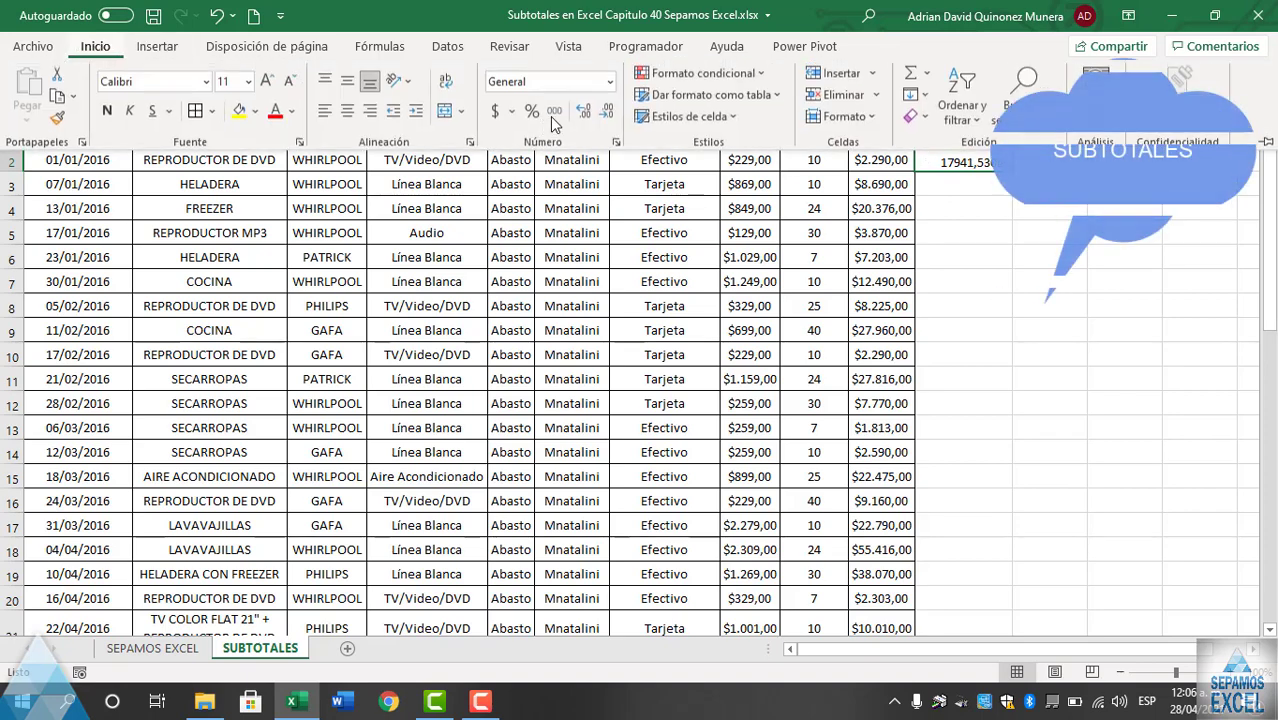
{"action": "left_click", "coordinate": [610, 112]}
{"action": "left_click", "coordinate": [610, 112]}
{"action": "left_click", "coordinate": [610, 112]}
{"action": "left_click", "coordinate": [610, 112]}
{"action": "left_click", "coordinate": [610, 112]}
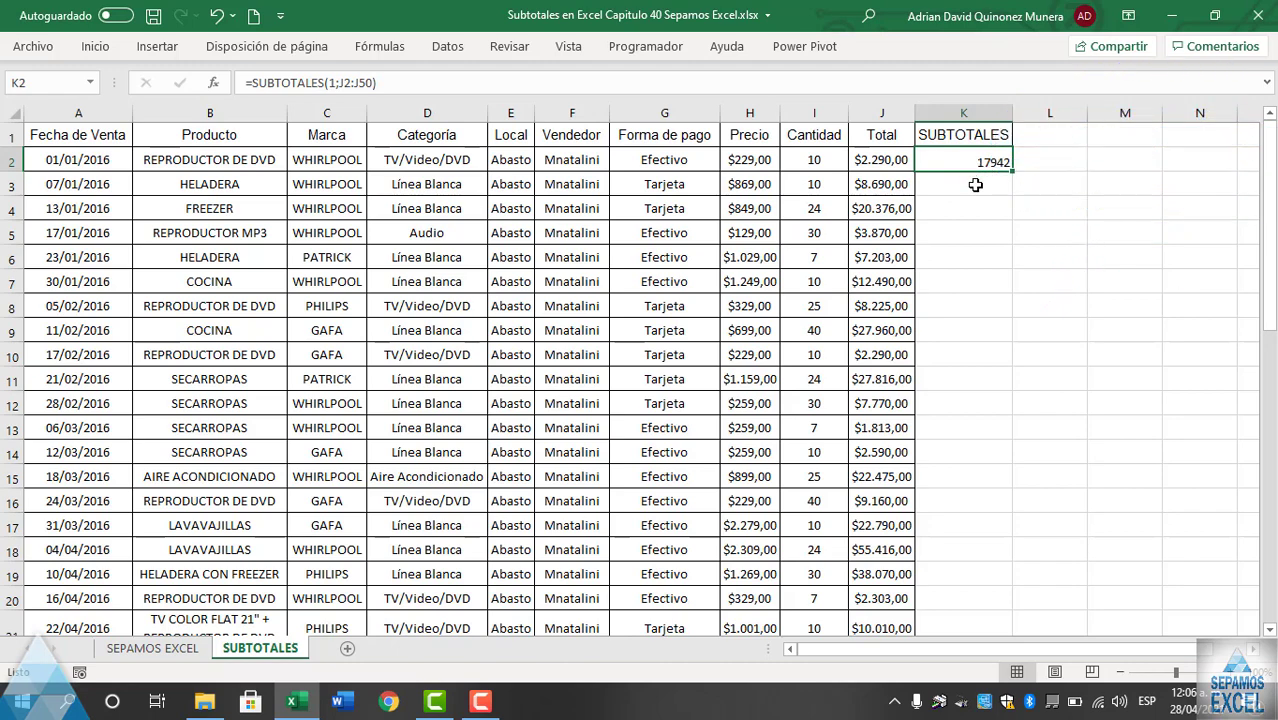
Enter =PROMEDIO(J2:J50) in L2 as a comparison average.
{"action": "left_click", "coordinate": [1058, 160]}
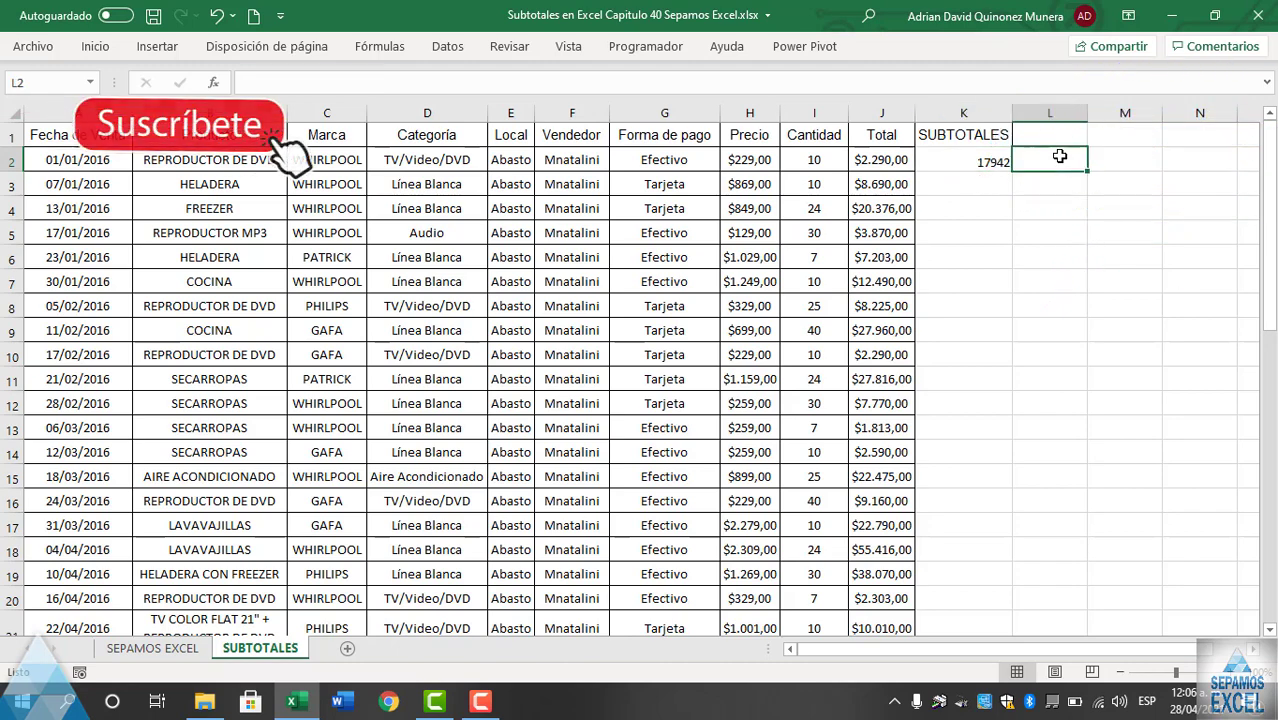
{"action": "type", "text": "=P"}
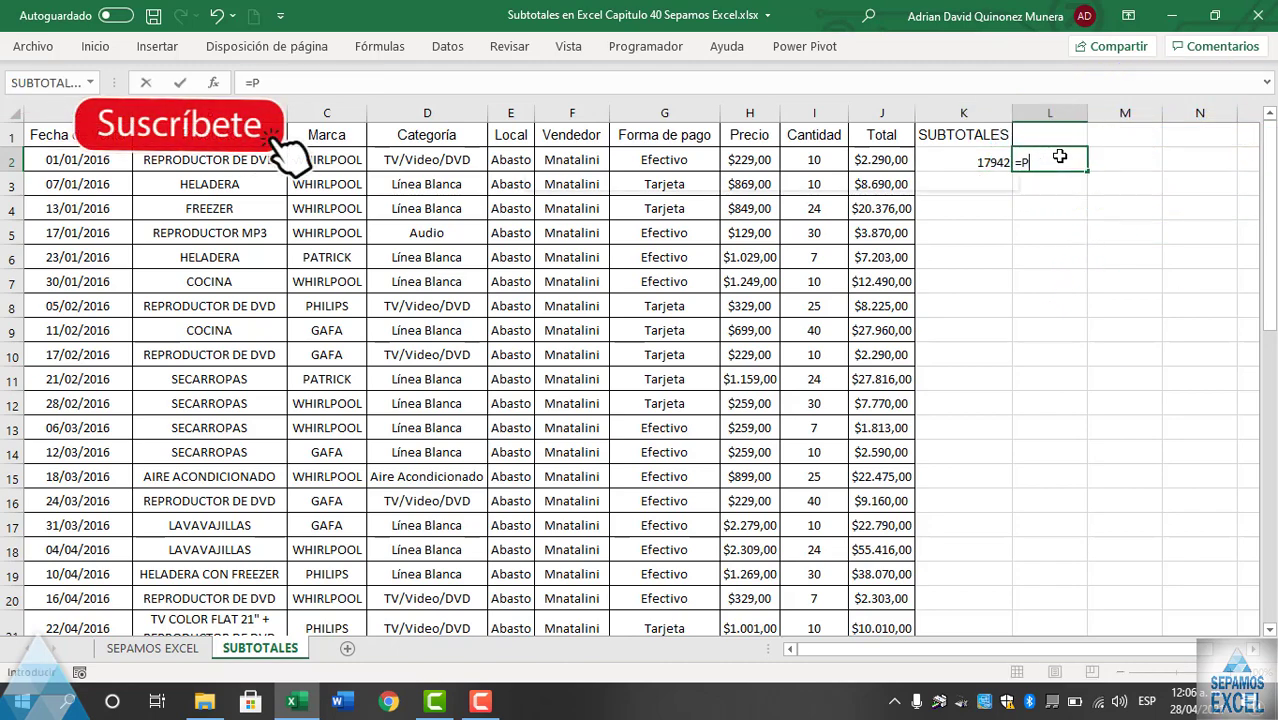
{"action": "type", "text": "R"}
{"action": "type", "text": "O"}
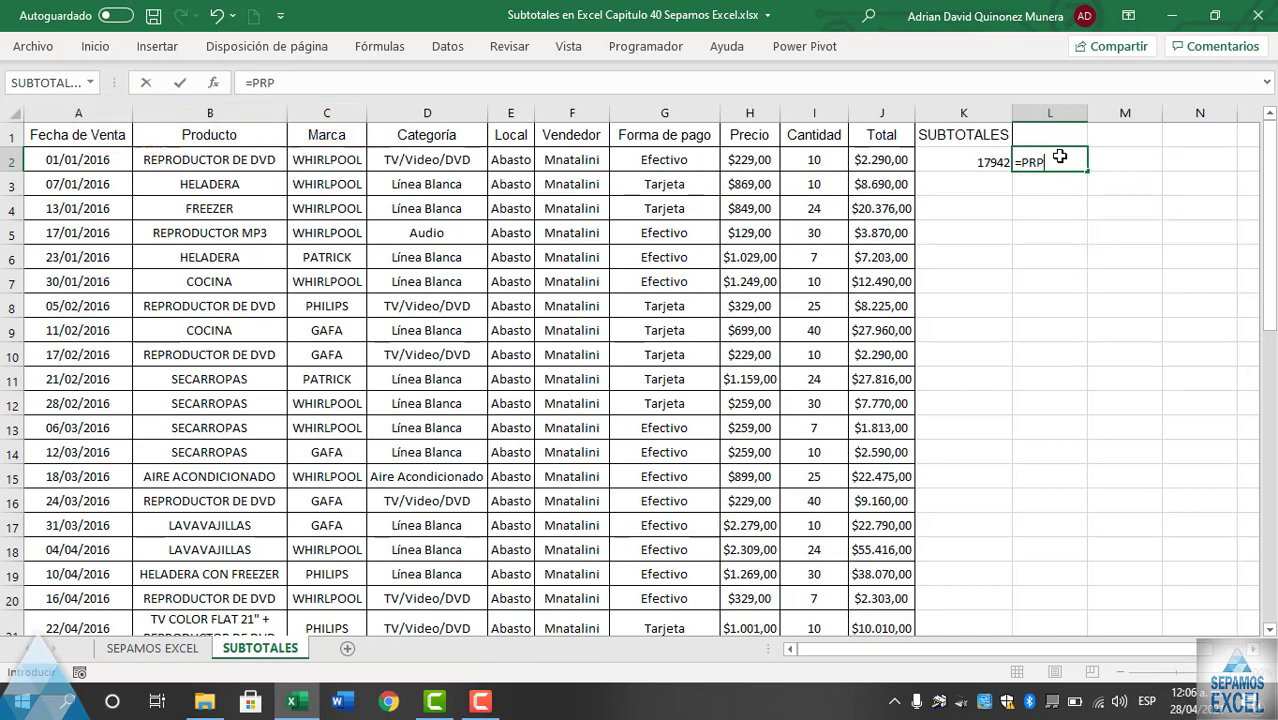
{"action": "type", "text": "M"}
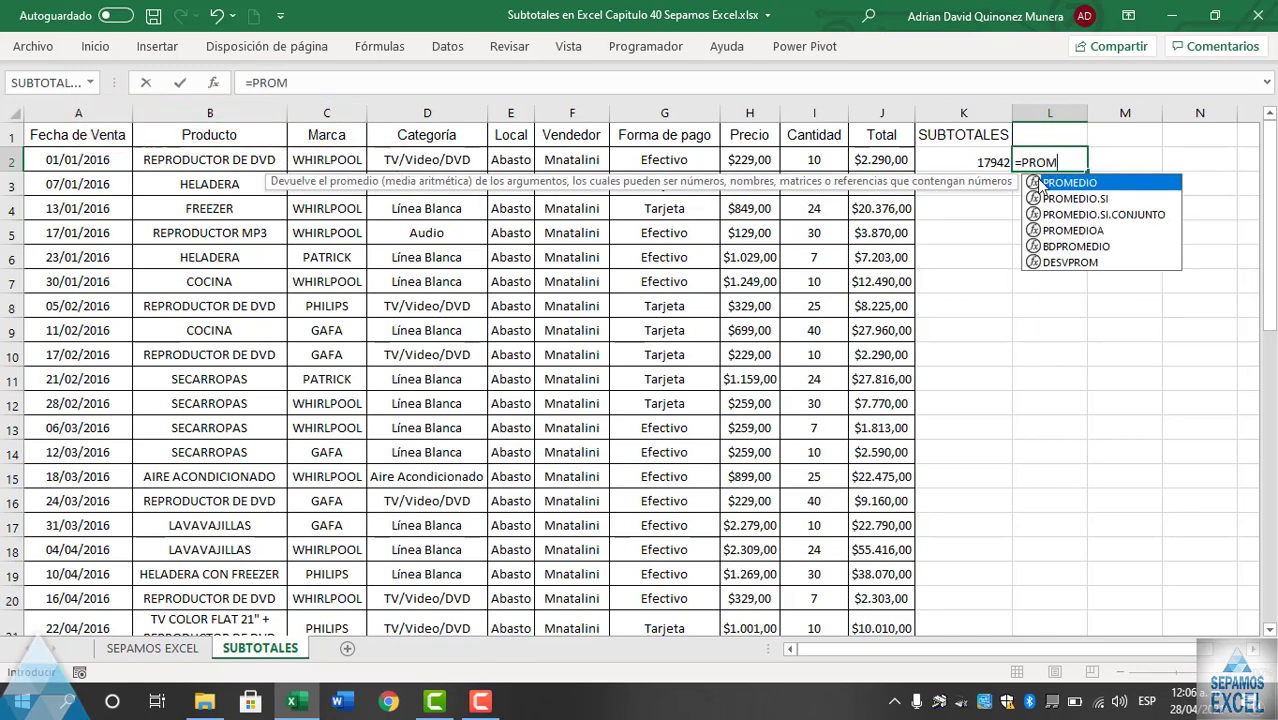
{"action": "double_click", "coordinate": [1041, 186]}
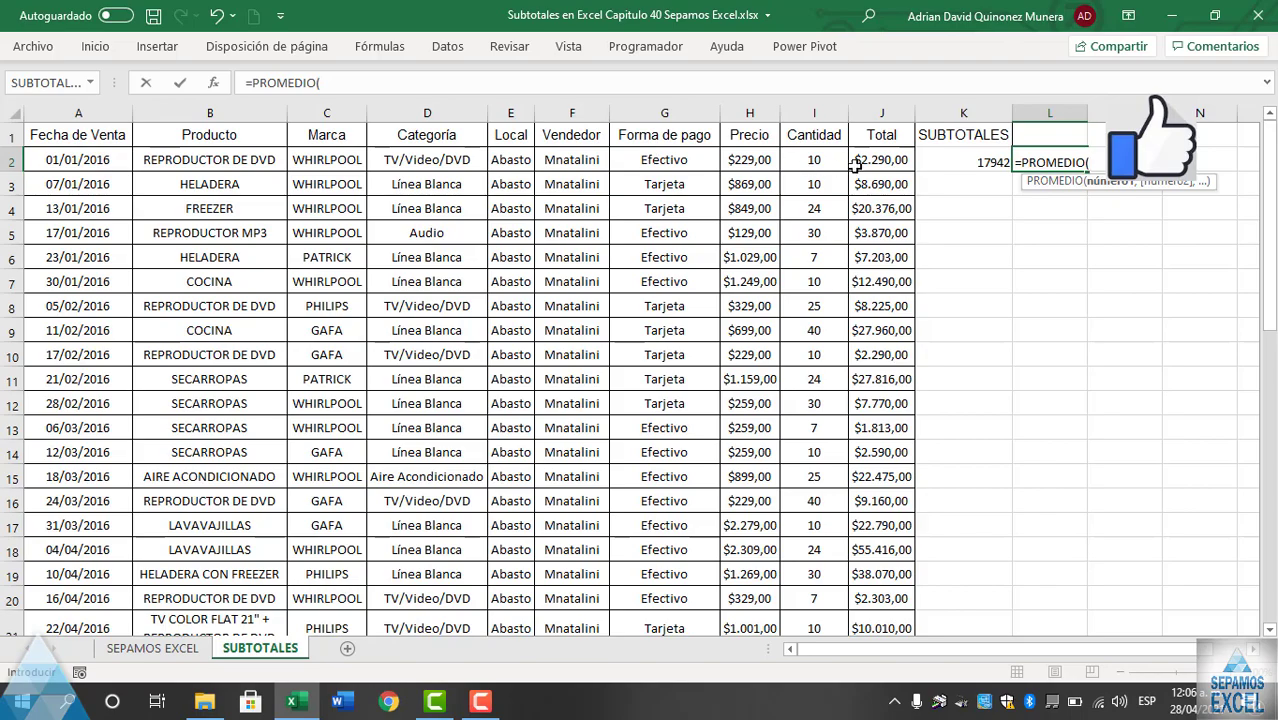
{"action": "left_click_drag", "start_coordinate": [866, 160], "coordinate": [871, 667]}
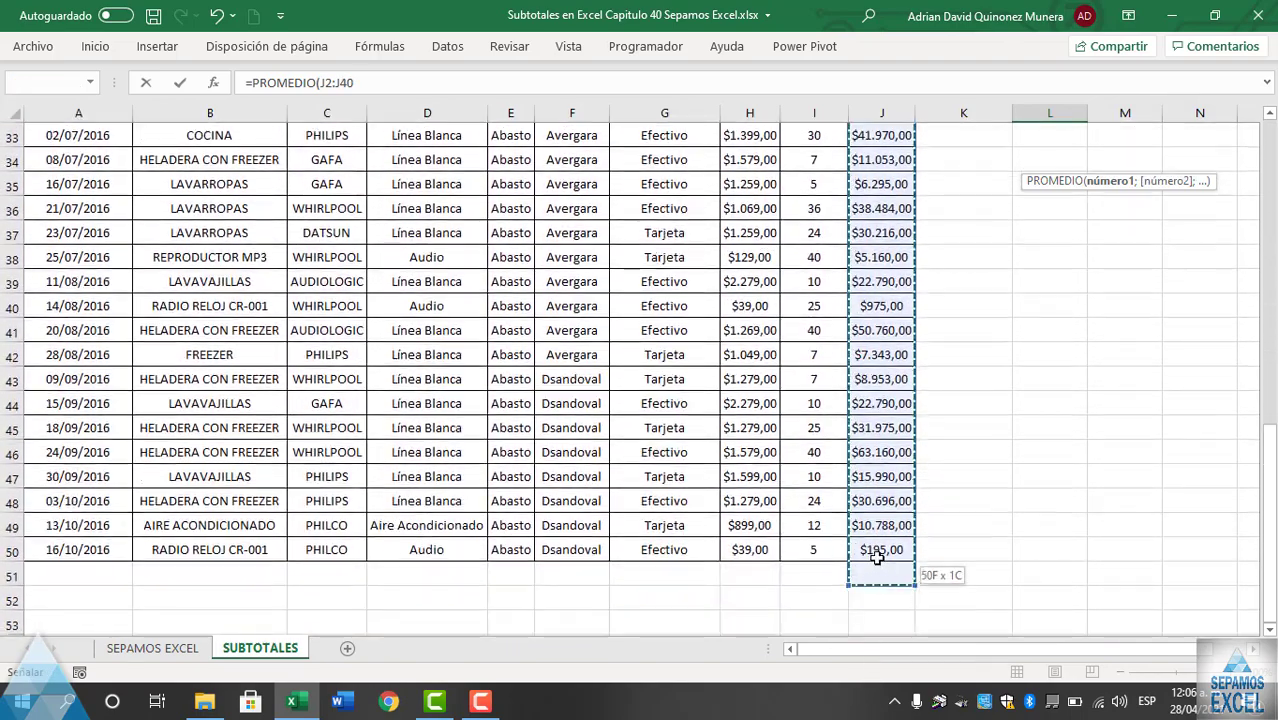
{"action": "left_click_drag", "start_coordinate": [871, 667], "coordinate": [881, 569]}
{"action": "scroll", "coordinate": [1004, 391], "scroll_direction": "up", "scroll_amount": 10}
{"action": "key", "text": "Return"}
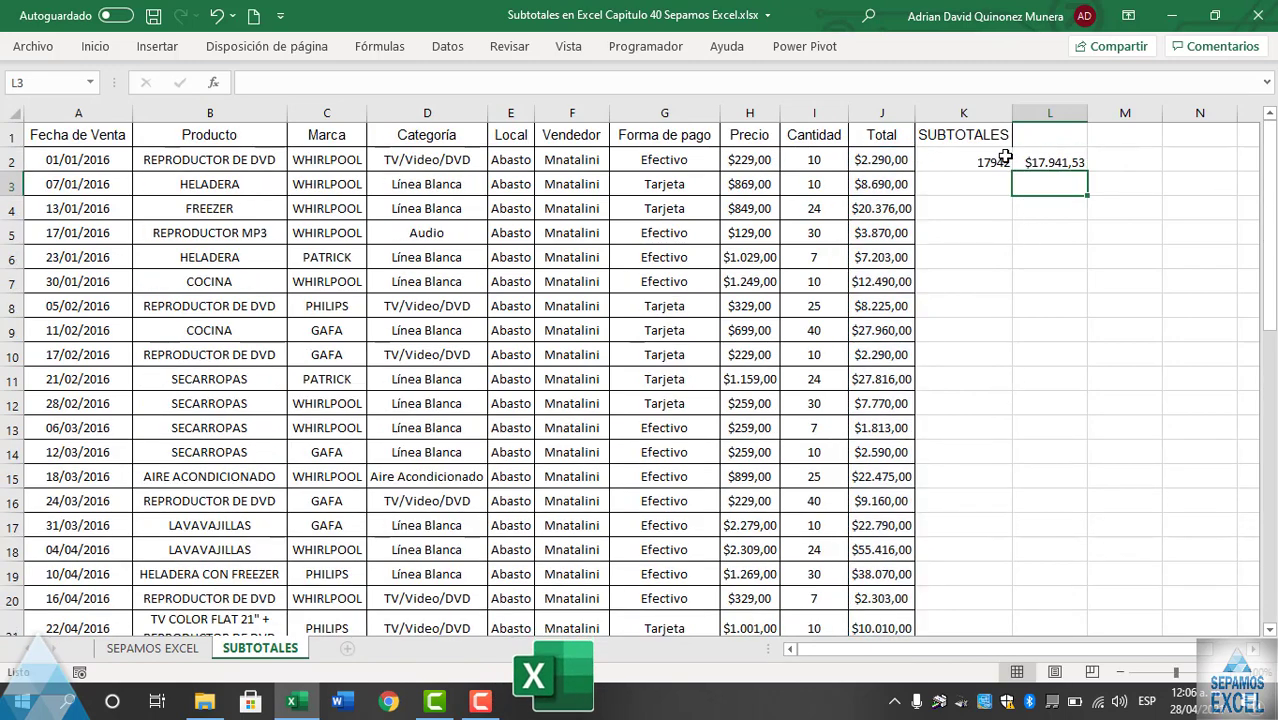
Reduce the L2 average to a whole number to match K2.
{"action": "left_click", "coordinate": [1074, 159]}
{"action": "left_click", "coordinate": [95, 46]}
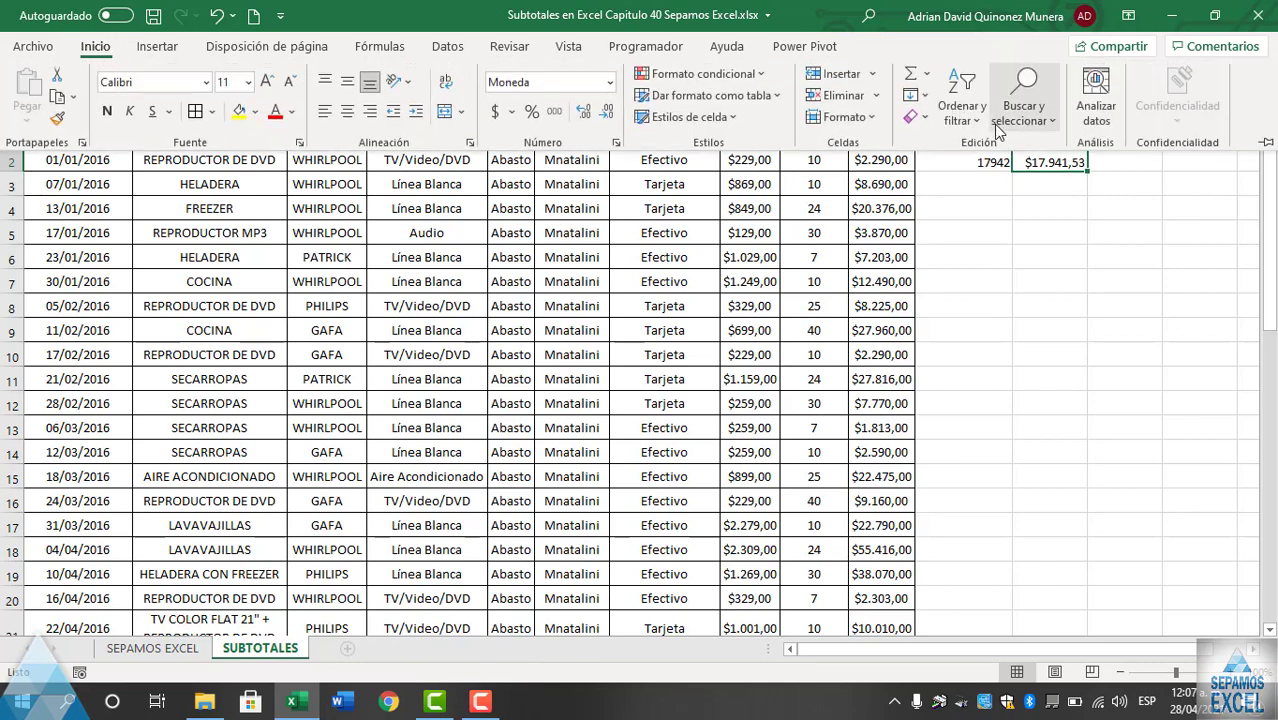
{"action": "left_click", "coordinate": [607, 114]}
{"action": "left_click", "coordinate": [607, 114]}
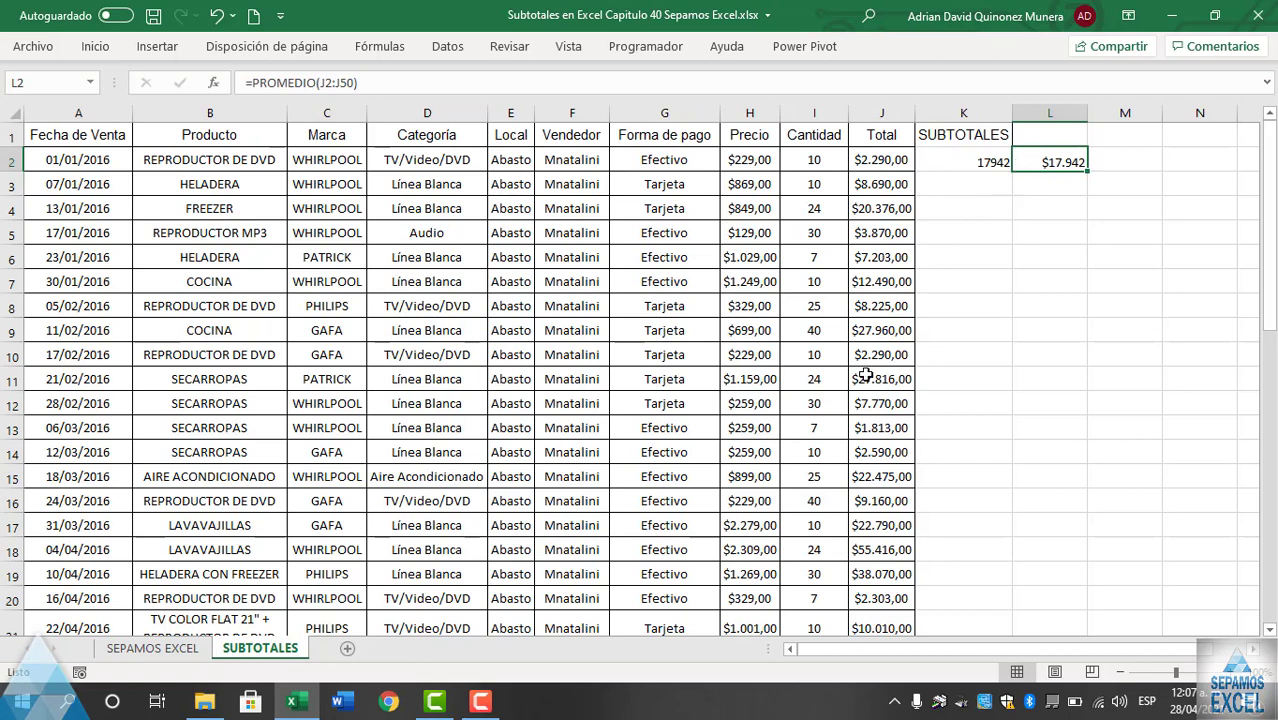
{"action": "left_click", "coordinate": [987, 184]}
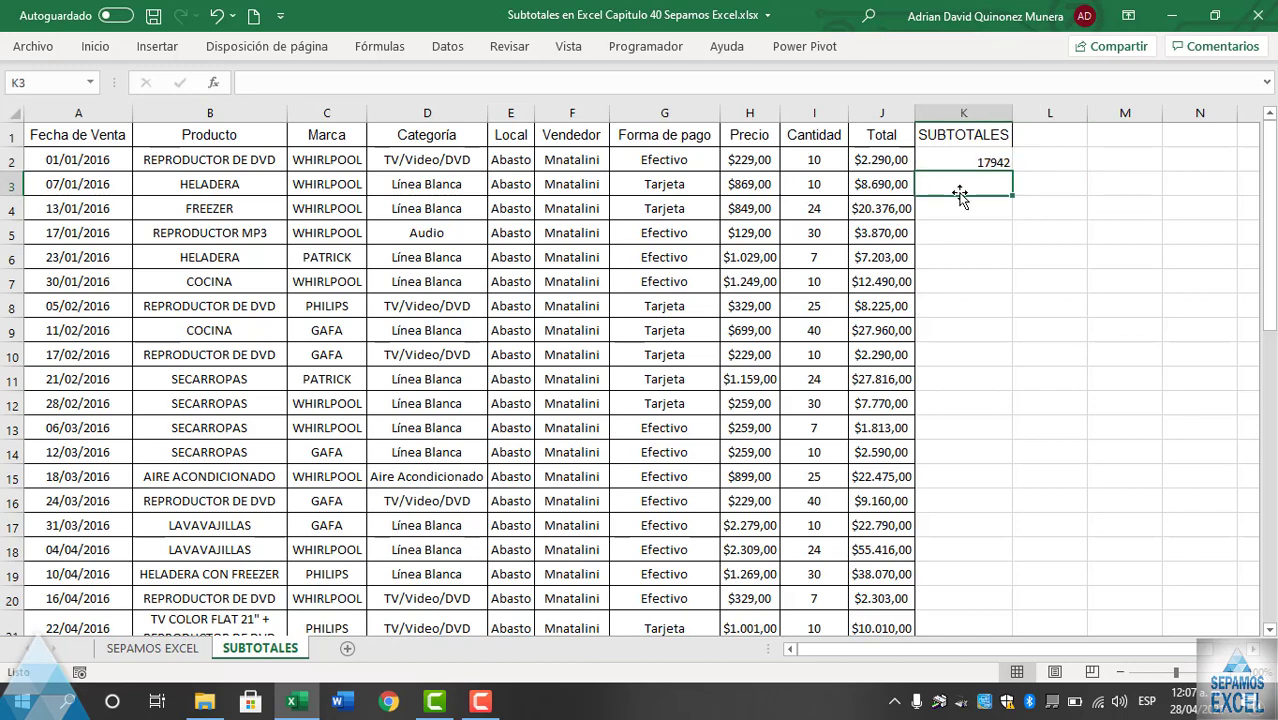
Start a SUBTOTALES count (function 2) in K3 with ranges J2:J14 and J15:J31.
{"action": "type", "text": "=BUS"}
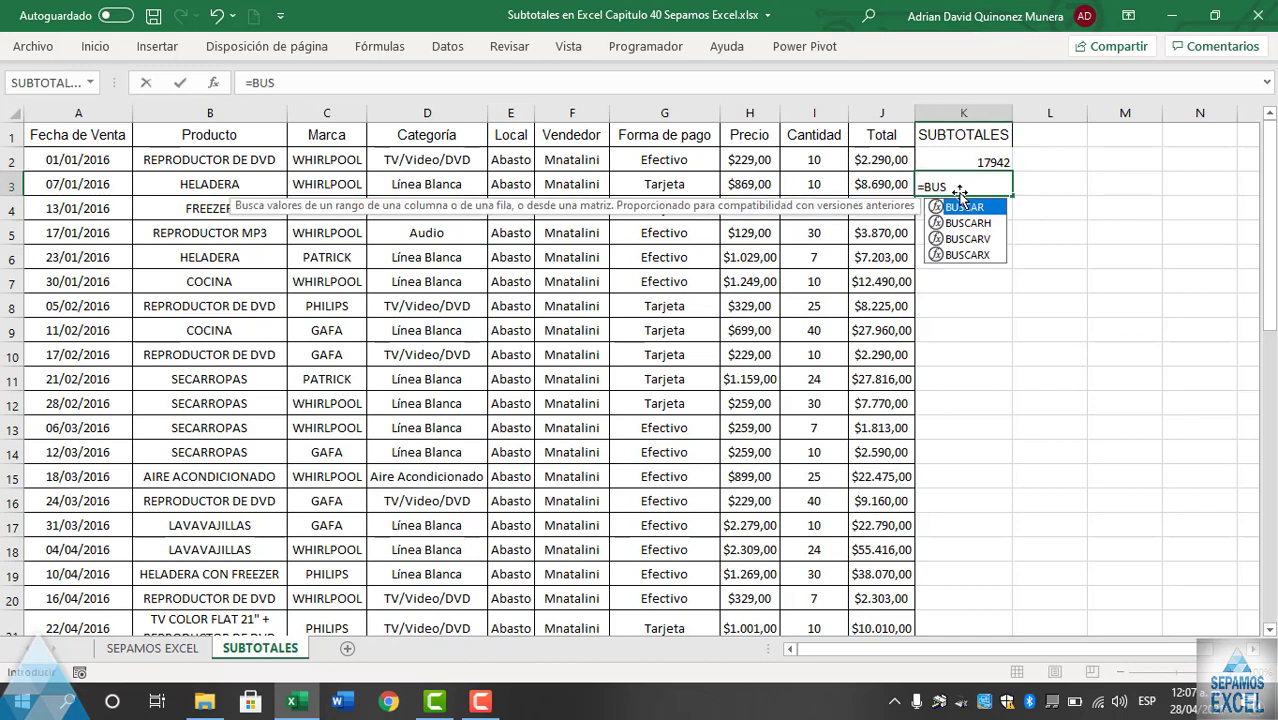
{"action": "key", "text": "BackSpace"}
{"action": "key", "text": "BackSpace"}
{"action": "type", "text": "SUB"}
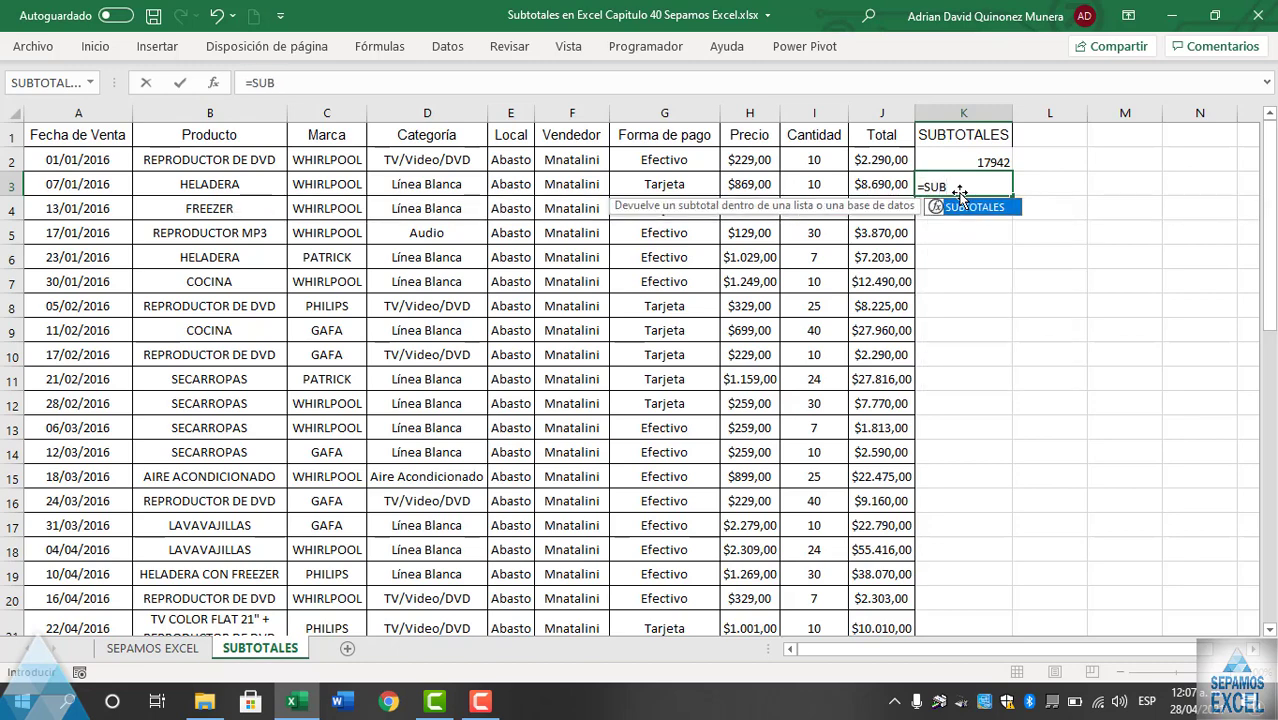
{"action": "double_click", "coordinate": [972, 207]}
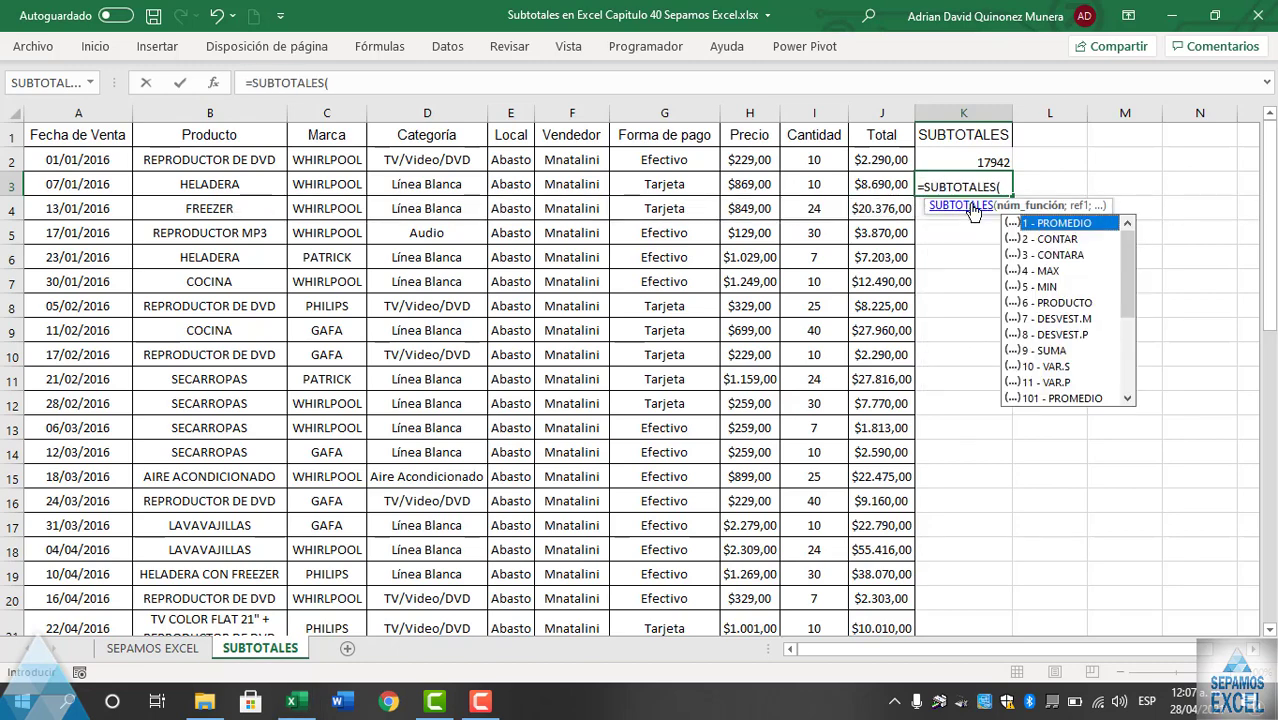
{"action": "double_click", "coordinate": [1065, 238]}
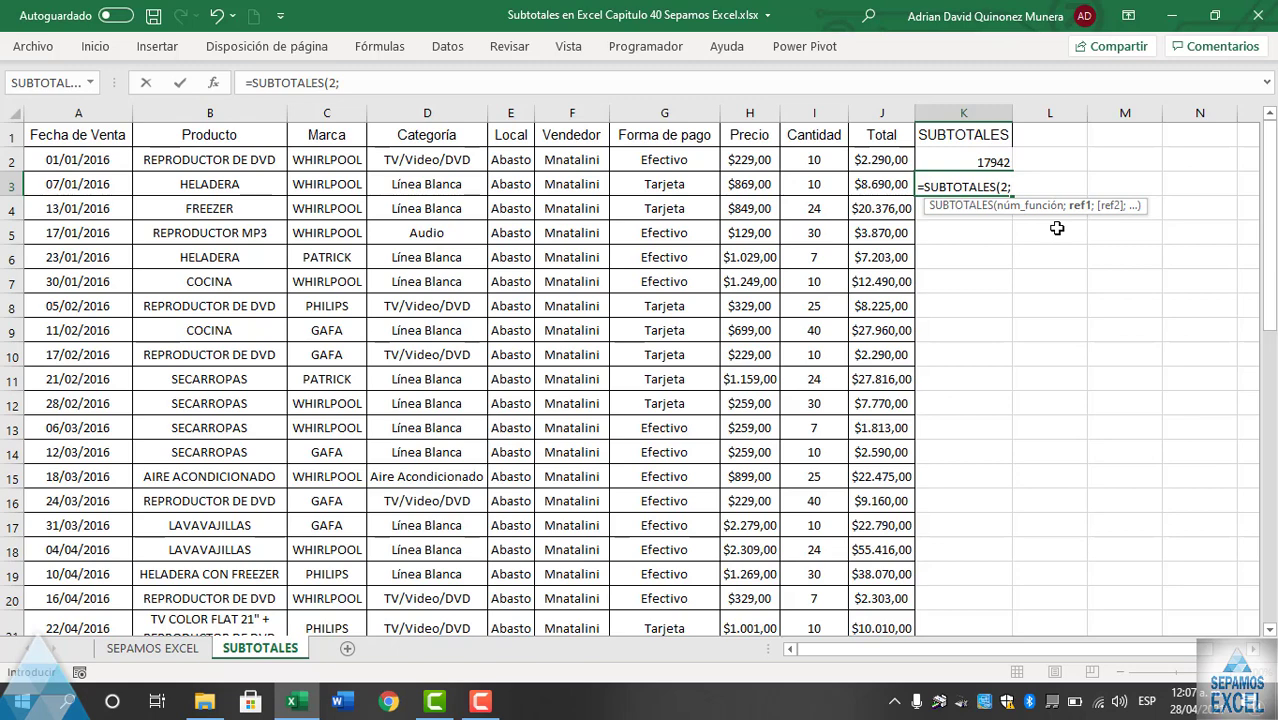
{"action": "left_click_drag", "start_coordinate": [893, 160], "coordinate": [890, 440]}
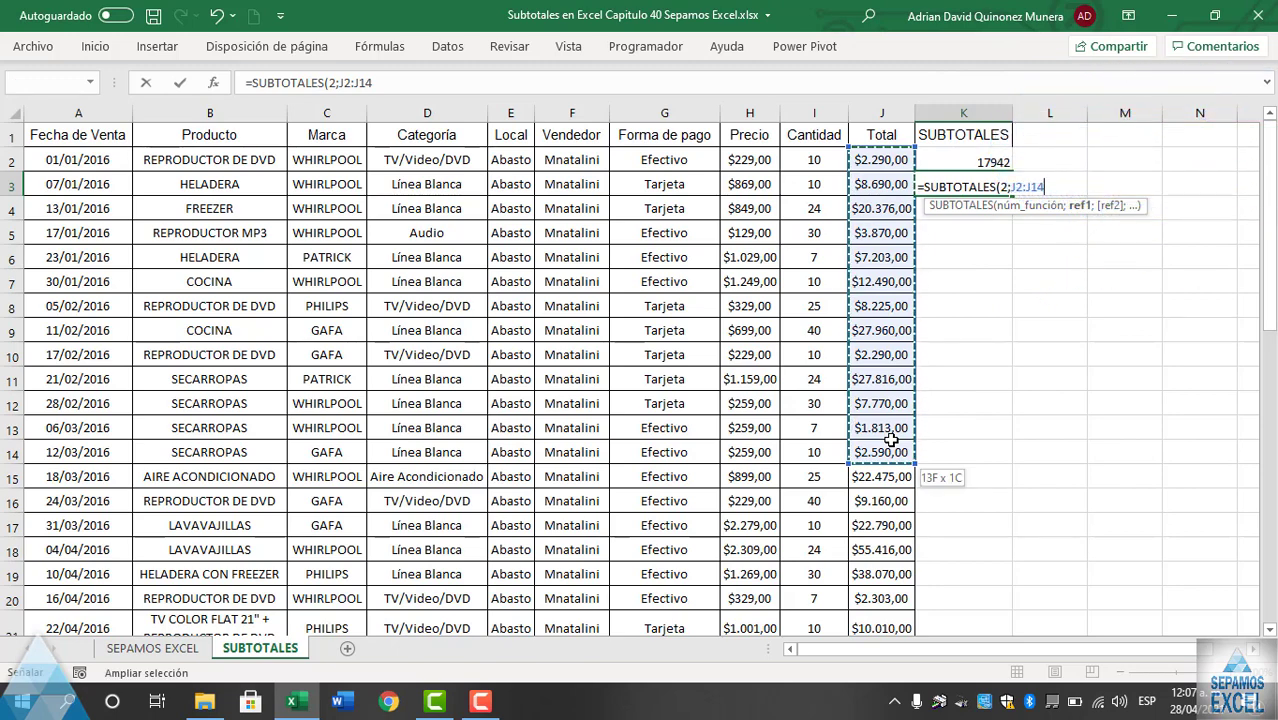
{"action": "type", "text": ";"}
{"action": "scroll", "coordinate": [890, 447], "scroll_direction": "down", "scroll_amount": 1}
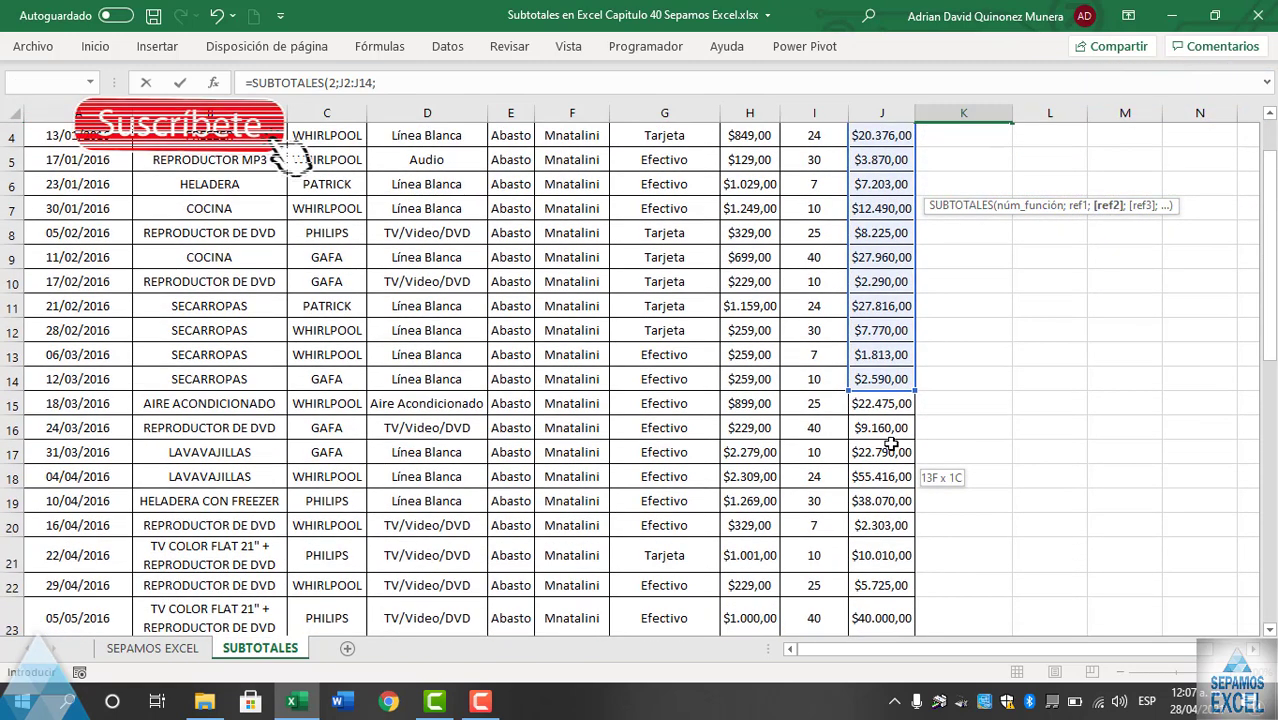
{"action": "left_click_drag", "start_coordinate": [886, 403], "coordinate": [880, 520]}
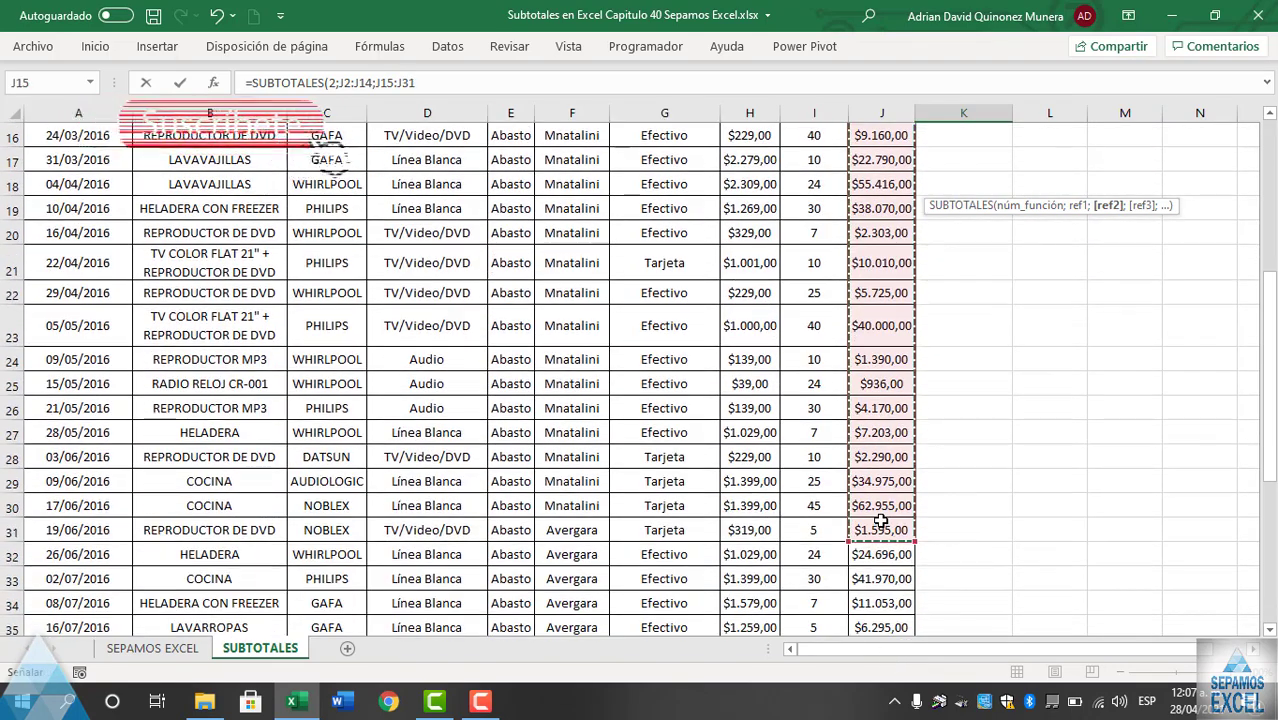
Add ranges J32:J39, J40:J45 and J46:J50 and enter the K3 count formula.
{"action": "type", "text": ";"}
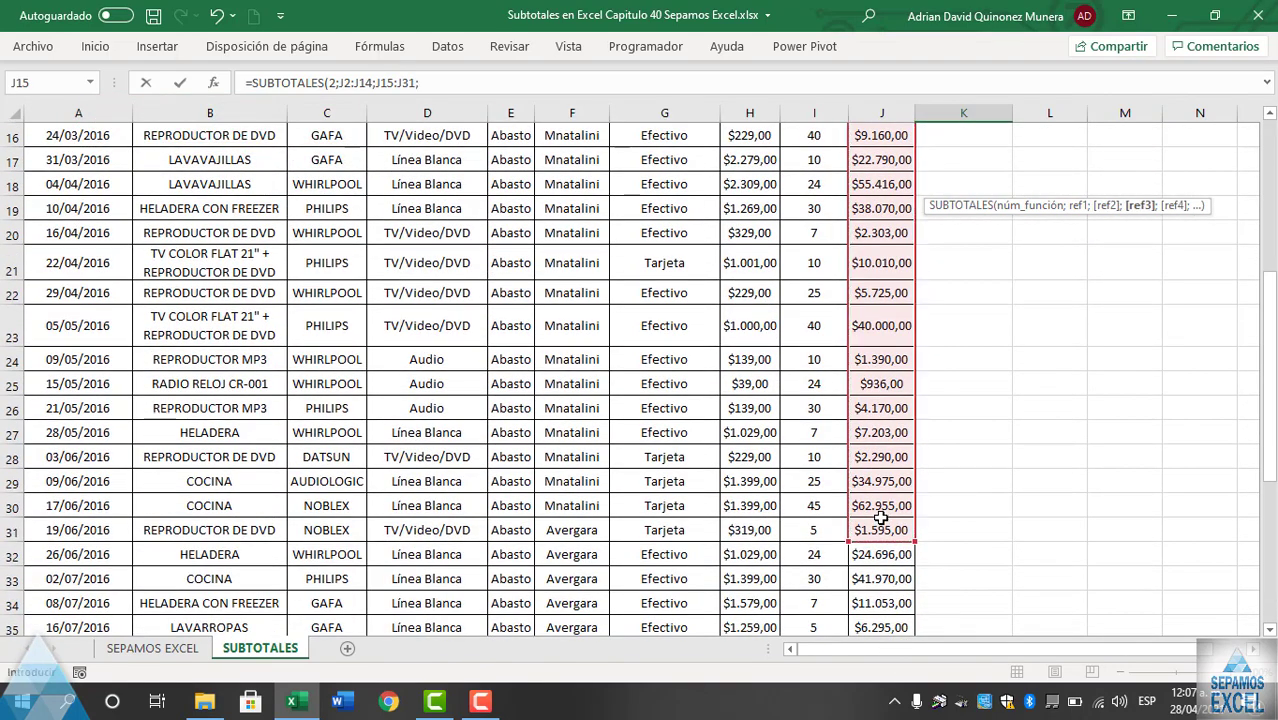
{"action": "scroll", "coordinate": [880, 517], "scroll_direction": "down", "scroll_amount": 4}
{"action": "left_click_drag", "start_coordinate": [891, 233], "coordinate": [888, 544]}
{"action": "type", "text": ";"}
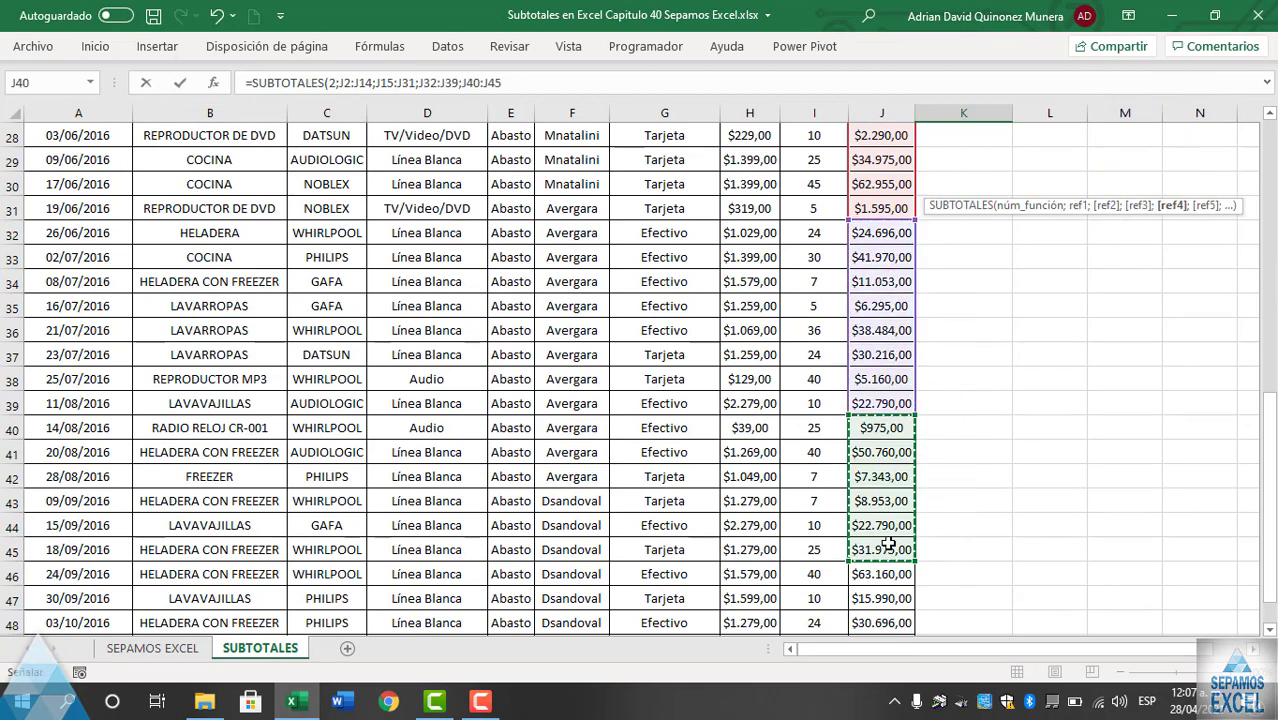
{"action": "type", "text": ";"}
{"action": "scroll", "coordinate": [859, 533], "scroll_direction": "down", "scroll_amount": 2}
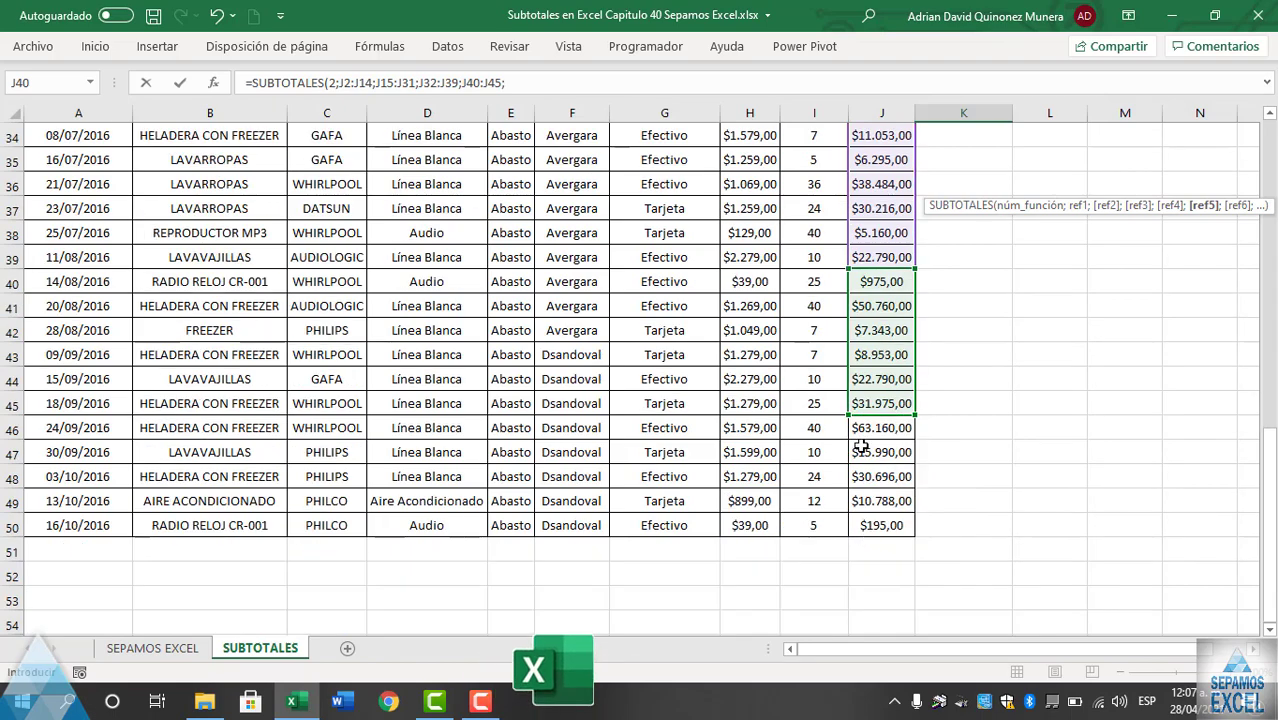
{"action": "left_click_drag", "start_coordinate": [862, 432], "coordinate": [882, 525]}
{"action": "scroll", "coordinate": [901, 421], "scroll_direction": "up", "scroll_amount": 3}
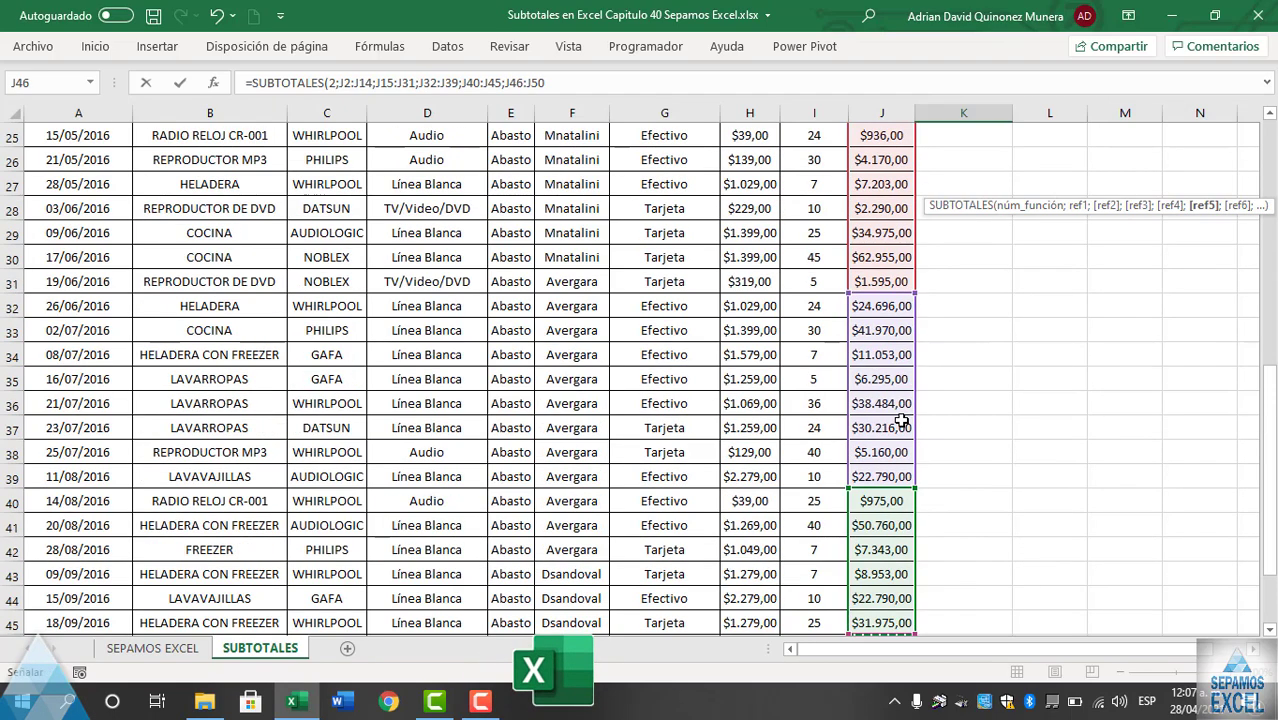
{"action": "scroll", "coordinate": [901, 421], "scroll_direction": "up", "scroll_amount": 3}
{"action": "scroll", "coordinate": [901, 421], "scroll_direction": "up", "scroll_amount": 5}
{"action": "key", "text": "Return"}
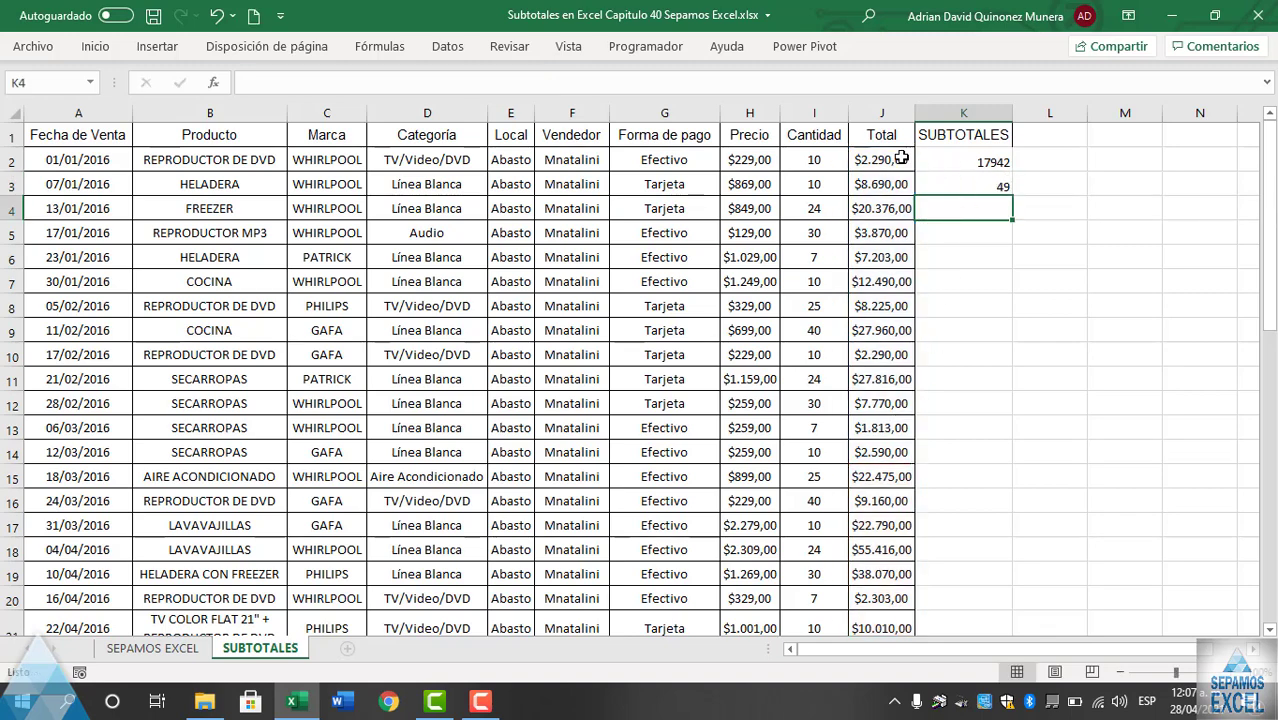
Select J2:J50 to confirm the status-bar average 17942 and count 49.
{"action": "left_click", "coordinate": [975, 183]}
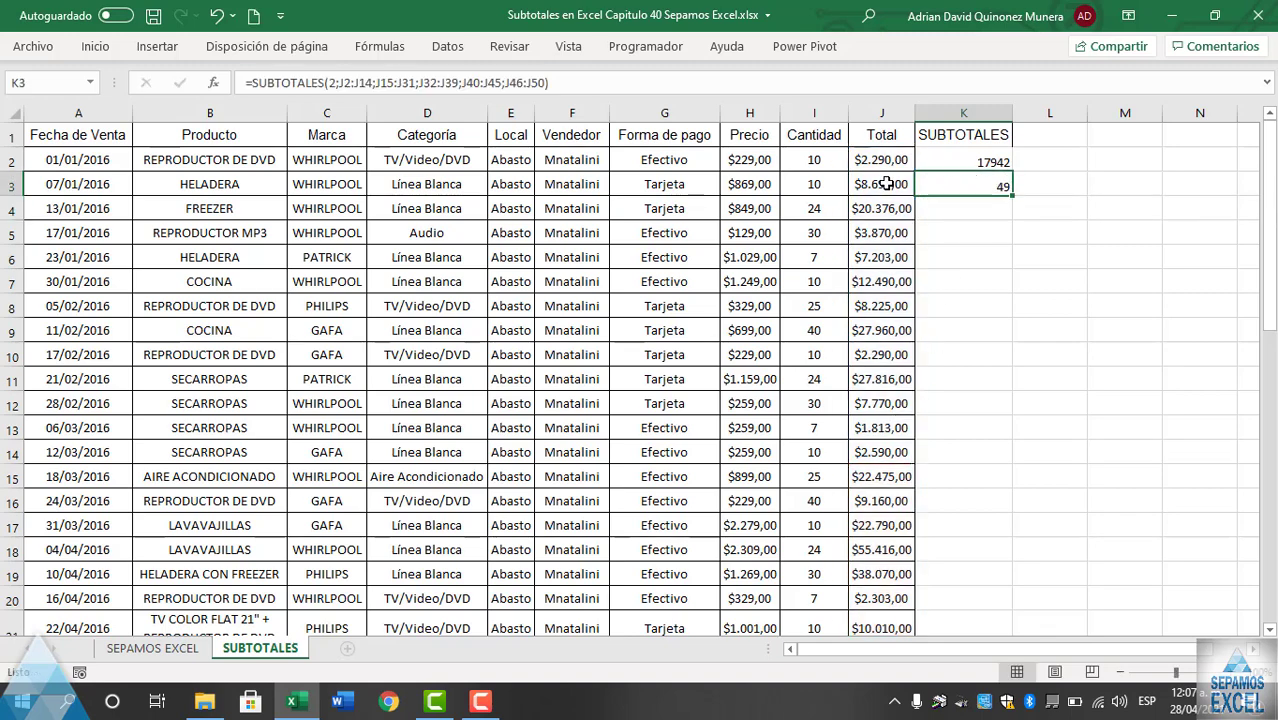
{"action": "left_click_drag", "start_coordinate": [882, 160], "coordinate": [897, 668]}
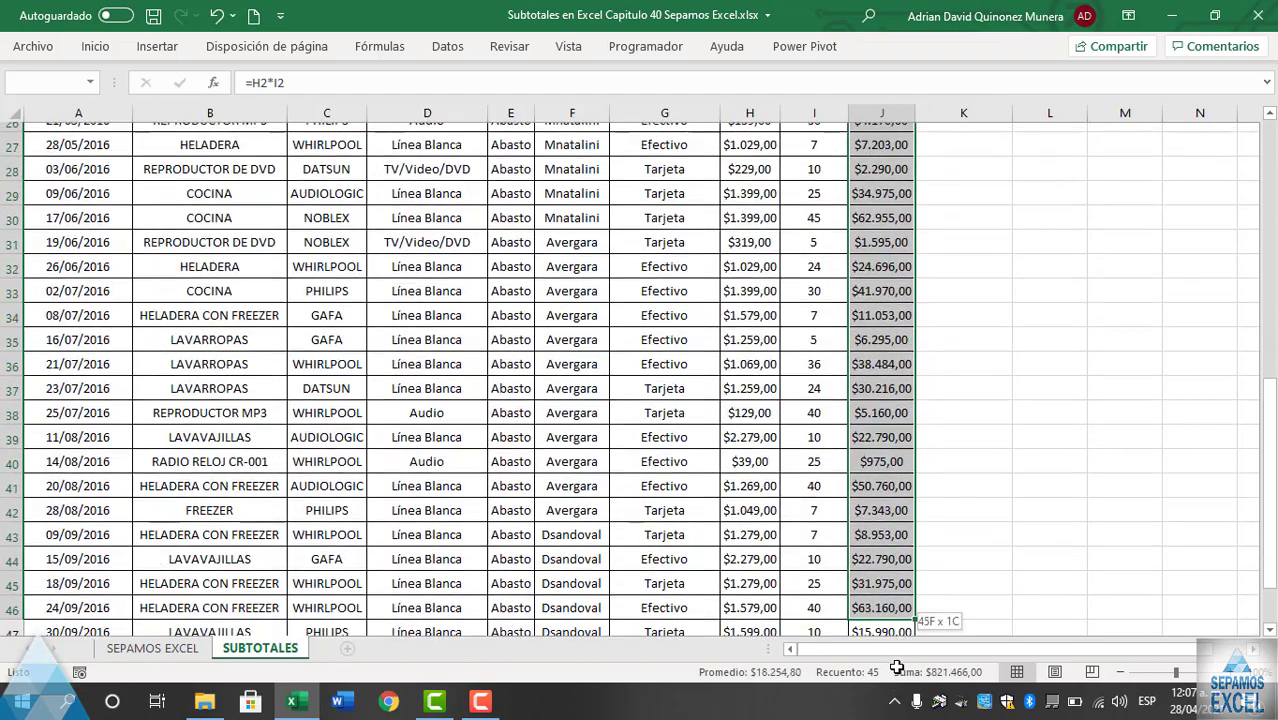
{"action": "left_click_drag", "start_coordinate": [897, 668], "coordinate": [891, 582]}
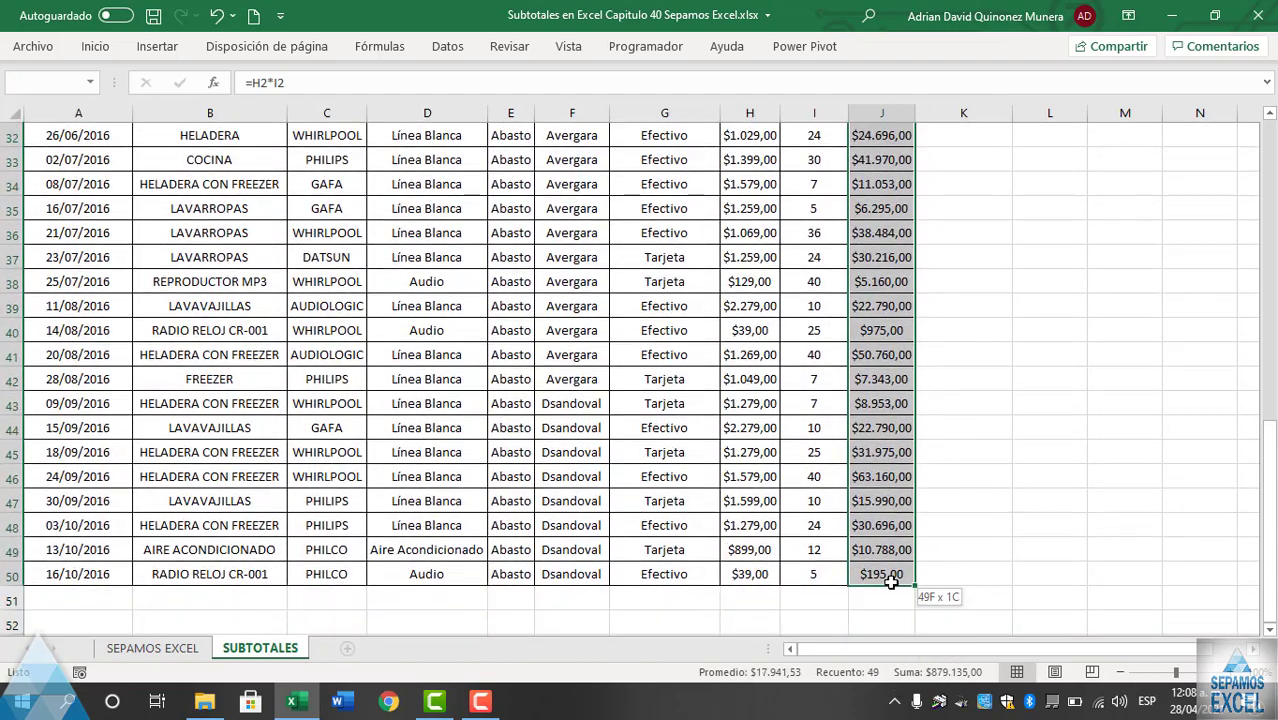
{"action": "scroll", "coordinate": [944, 493], "scroll_direction": "up", "scroll_amount": 4}
{"action": "scroll", "coordinate": [944, 493], "scroll_direction": "down", "scroll_amount": 4}
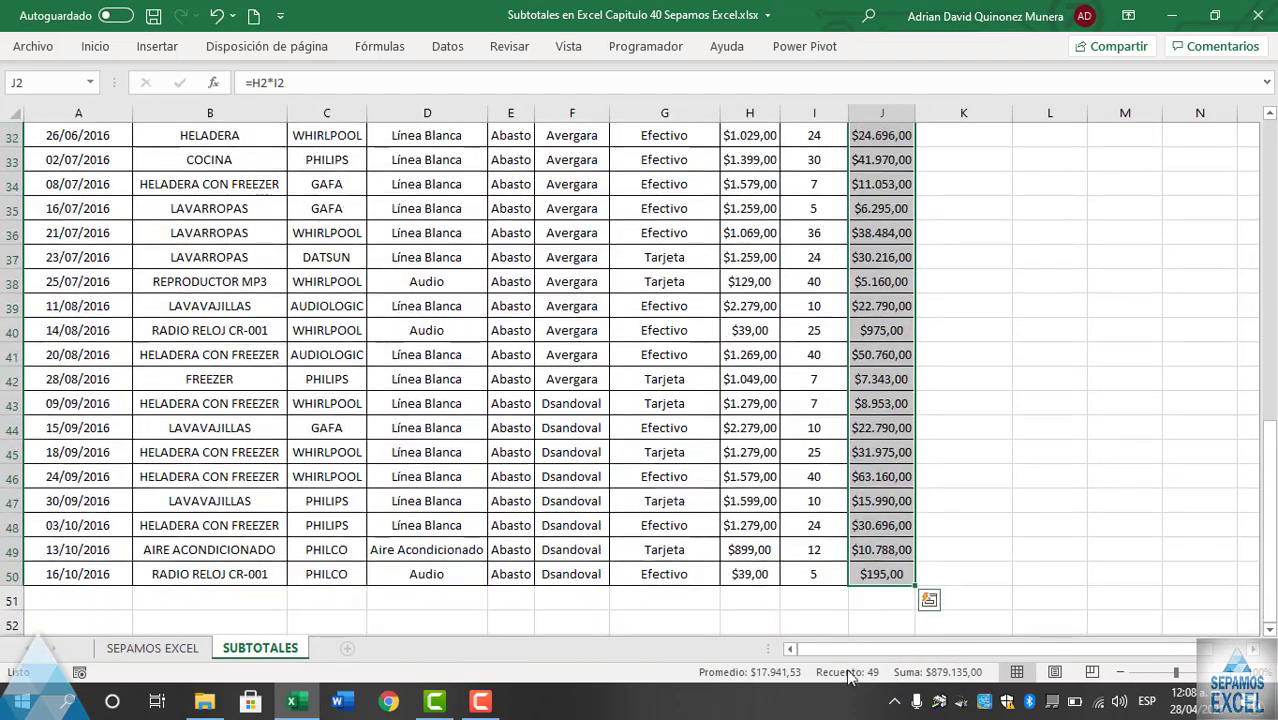
{"action": "scroll", "coordinate": [897, 398], "scroll_direction": "up", "scroll_amount": 10}
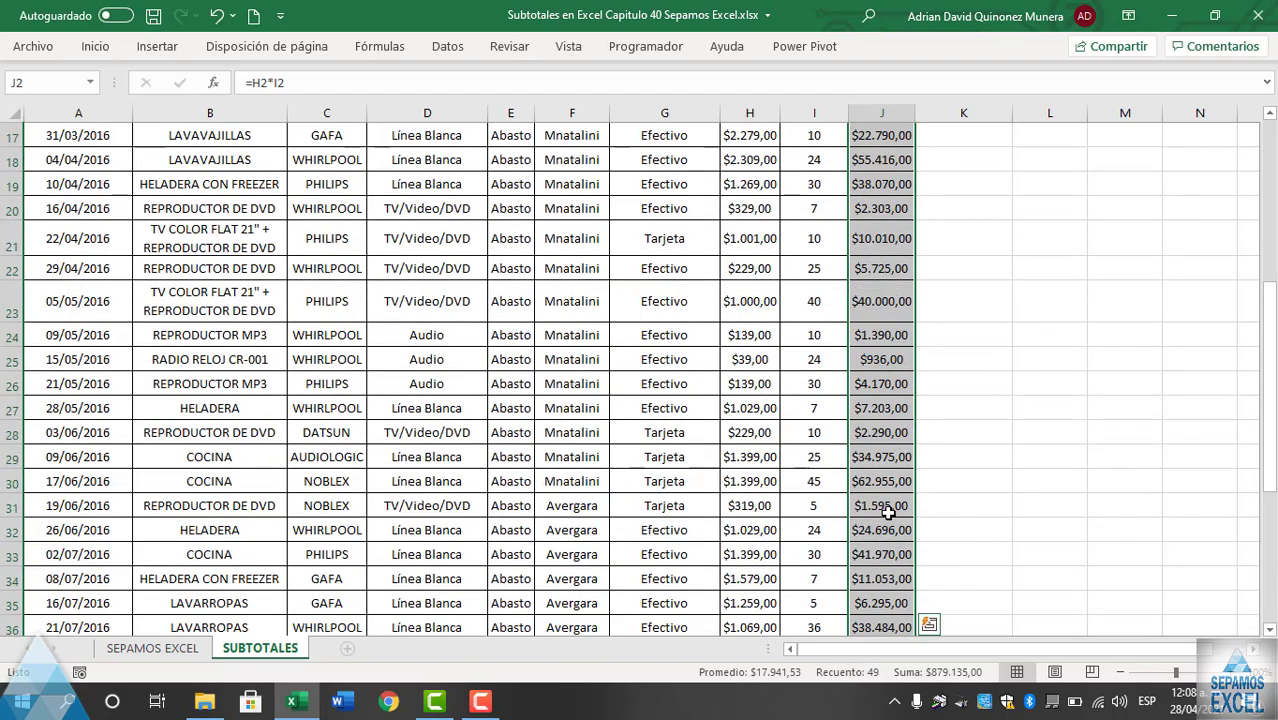
{"action": "left_click", "coordinate": [969, 205]}
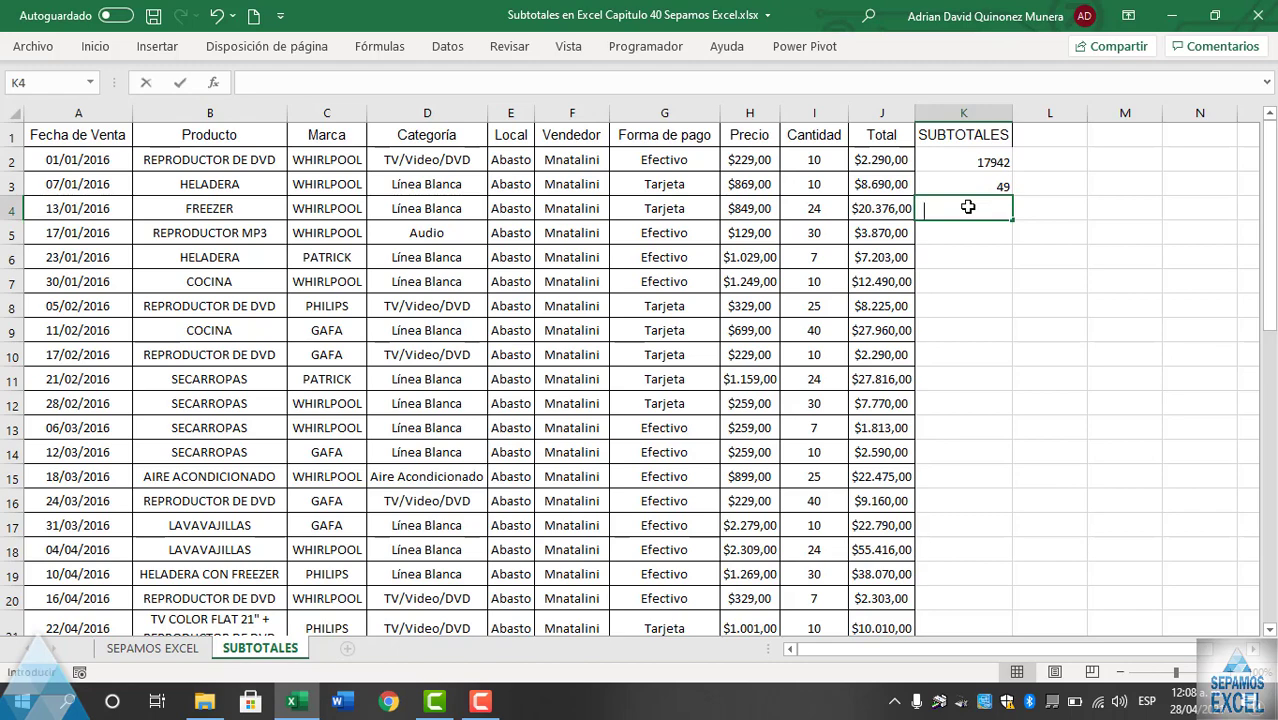
Insert the SUBTOTALES function into K4, correcting the mistyped function name.
{"action": "type", "text": "=BUS"}
{"action": "key", "text": "BackSpace"}
{"action": "key", "text": "BackSpace"}
{"action": "key", "text": "BackSpace"}
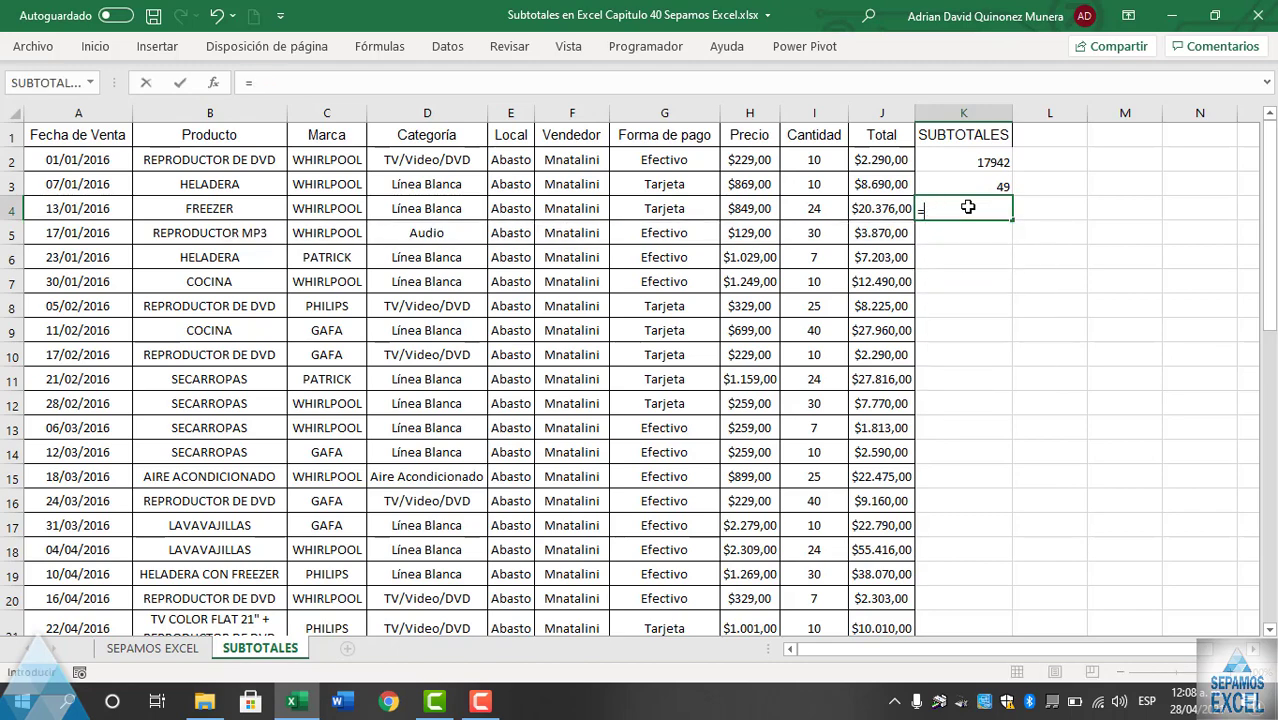
{"action": "type", "text": "BIS"}
{"action": "key", "text": "BackSpace"}
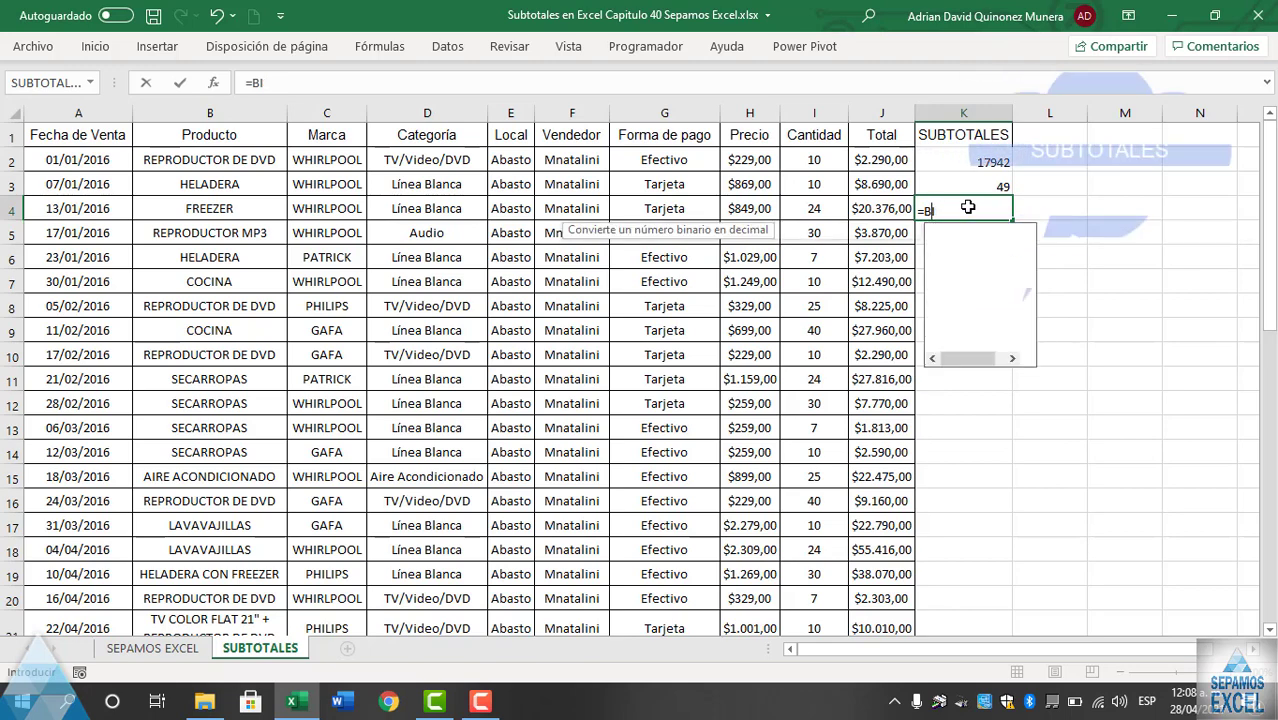
{"action": "key", "text": "BackSpace"}
{"action": "type", "text": "US"}
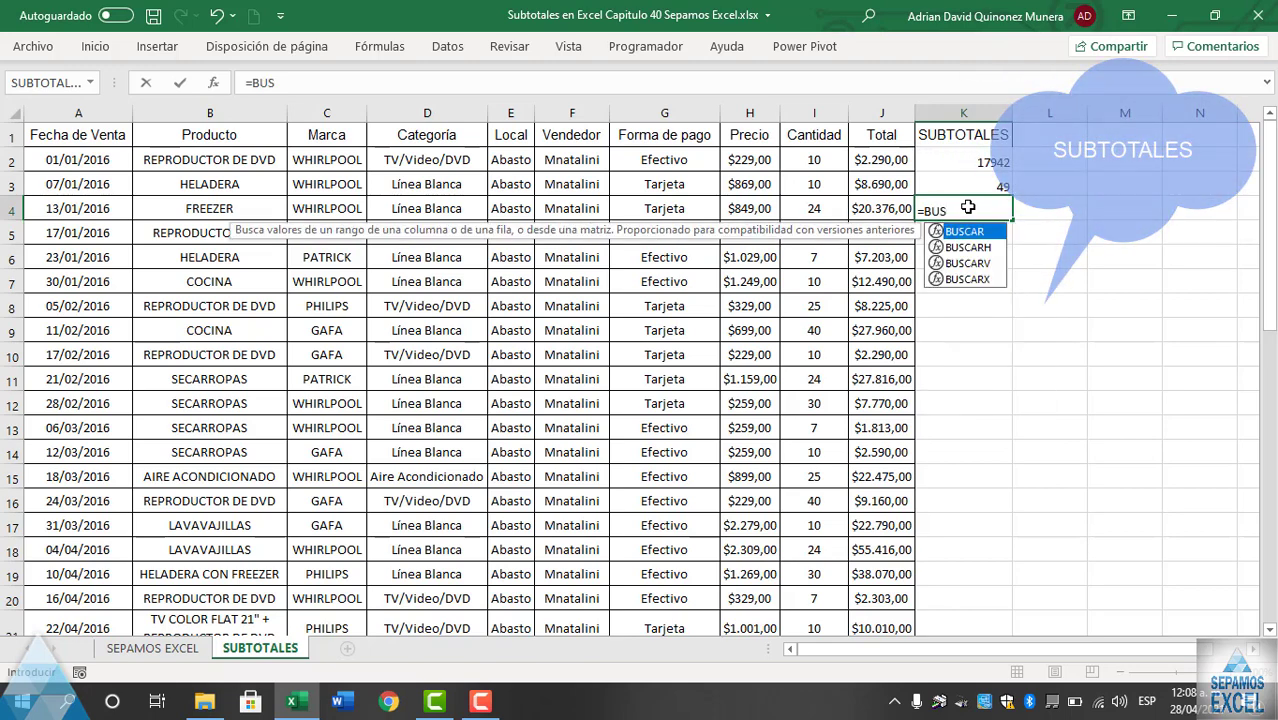
{"action": "key", "text": "BackSpace"}
{"action": "key", "text": "BackSpace"}
{"action": "key", "text": "BackSpace"}
{"action": "type", "text": "U"}
{"action": "key", "text": "BackSpace"}
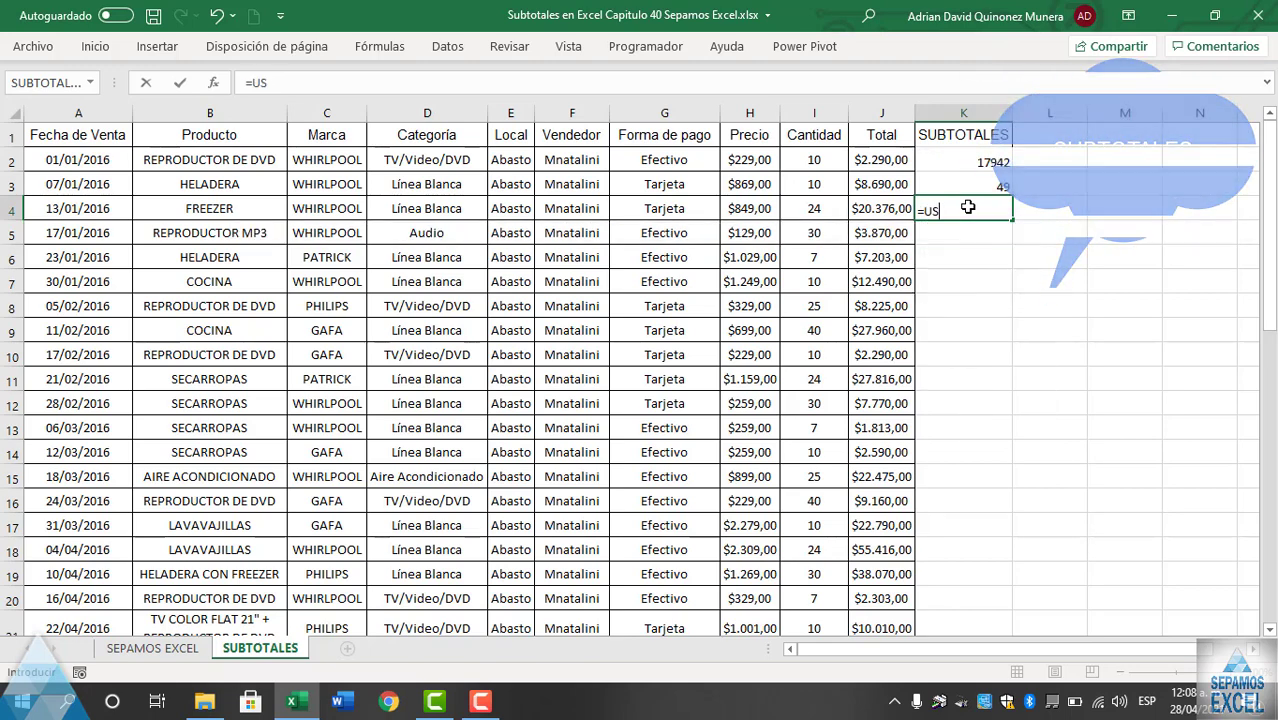
{"action": "type", "text": "SUB"}
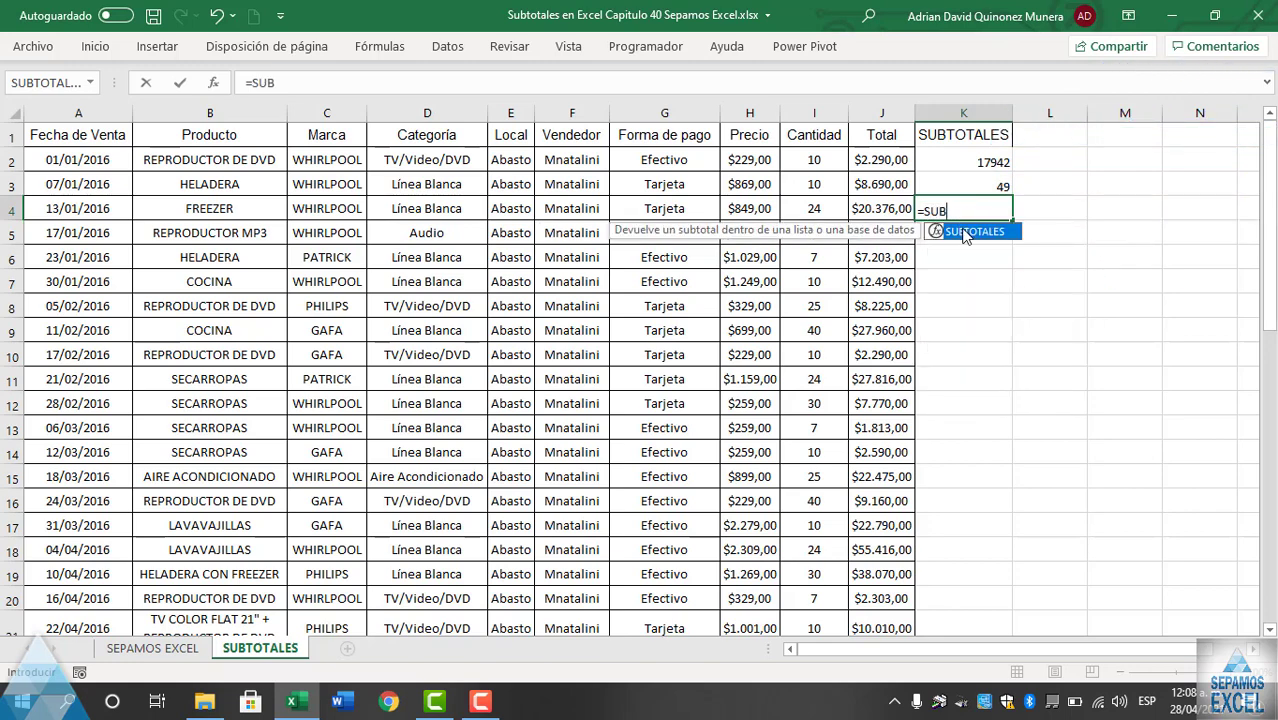
{"action": "double_click", "coordinate": [966, 236]}
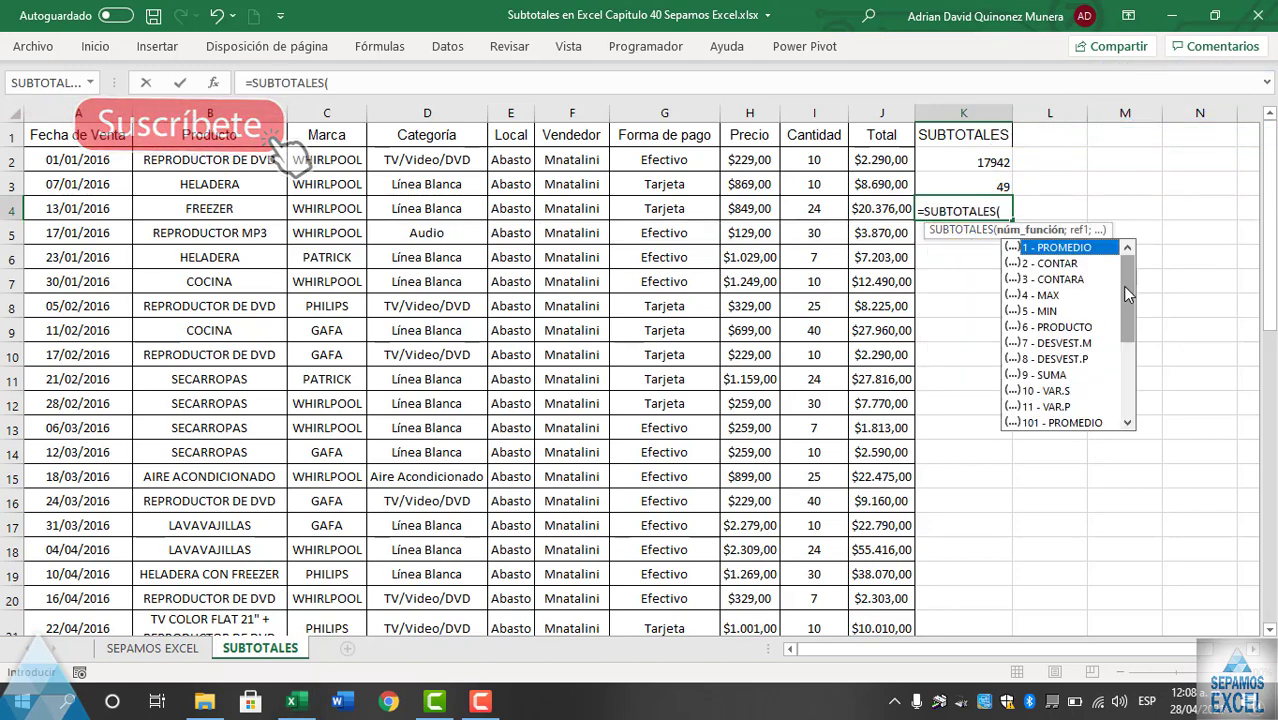
Complete K4 as =SUBTOTALES(4;J2:J50), giving the maximum 63160.
{"action": "scroll", "coordinate": [1127, 293], "scroll_direction": "down", "scroll_amount": 6}
{"action": "scroll", "coordinate": [1135, 354], "scroll_direction": "up", "scroll_amount": 6}
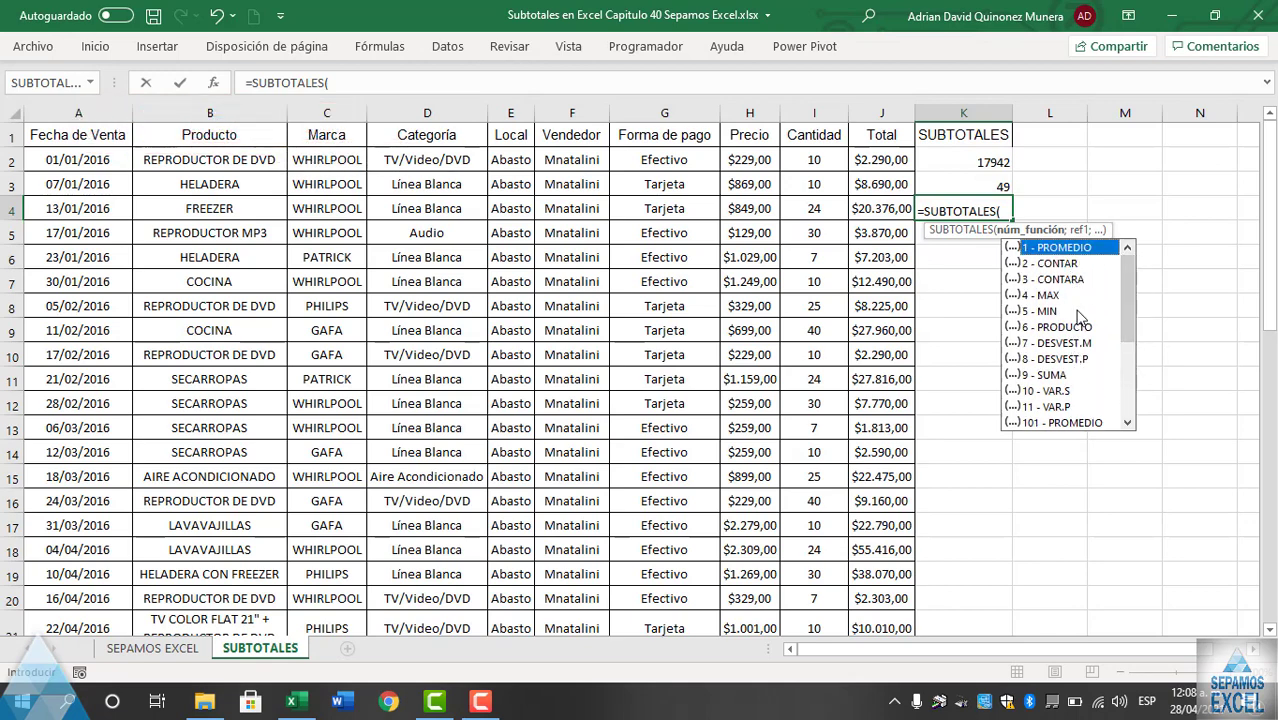
{"action": "mouse_move", "coordinate": [1130, 295]}
{"action": "left_mouse_down"}
{"action": "mouse_move", "coordinate": [1135, 376]}
{"action": "mouse_move", "coordinate": [1137, 276]}
{"action": "left_mouse_up"}
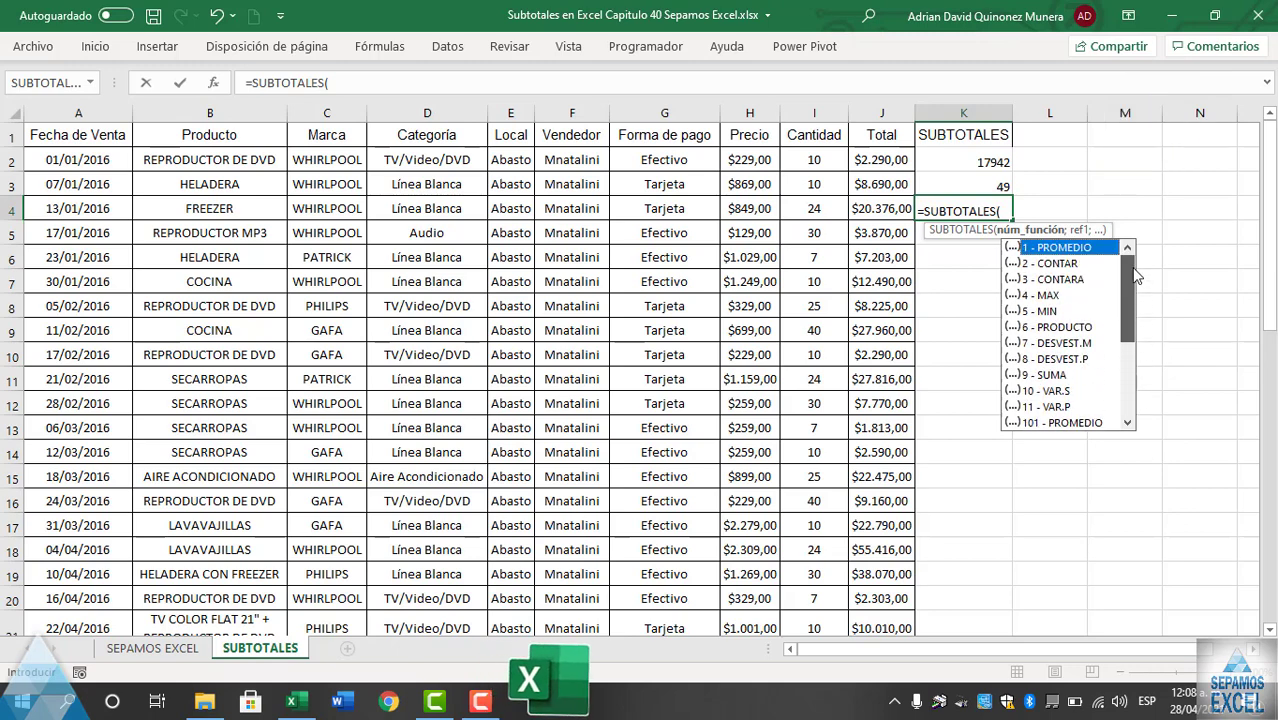
{"action": "double_click", "coordinate": [1074, 295]}
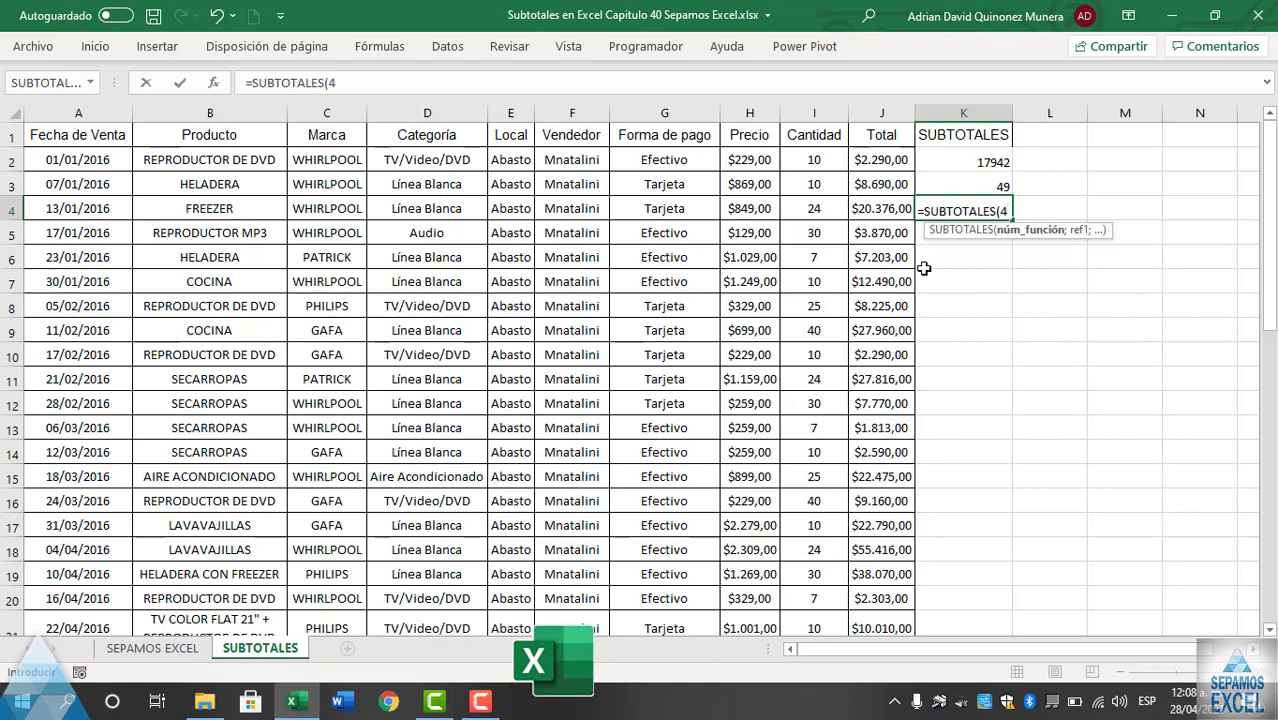
{"action": "type", "text": ";"}
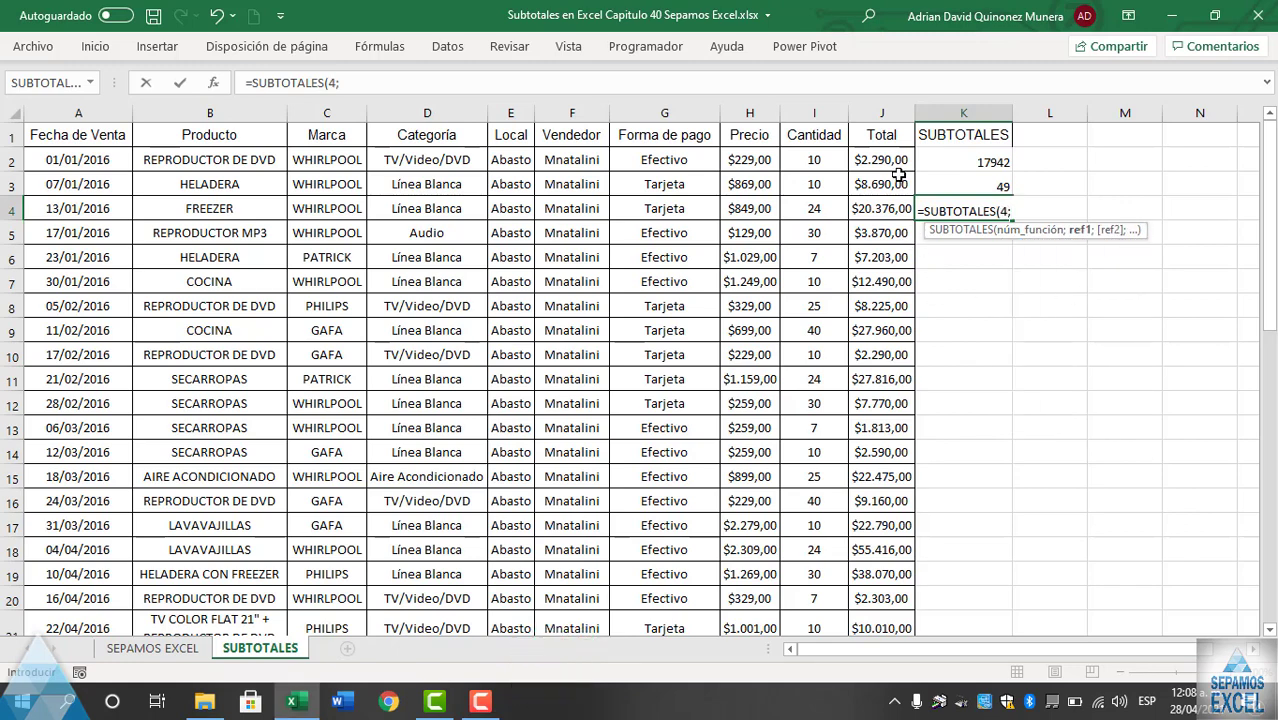
{"action": "mouse_move", "coordinate": [890, 156]}
{"action": "left_mouse_down"}
{"action": "mouse_move", "coordinate": [893, 645]}
{"action": "mouse_move", "coordinate": [882, 606]}
{"action": "left_mouse_up"}
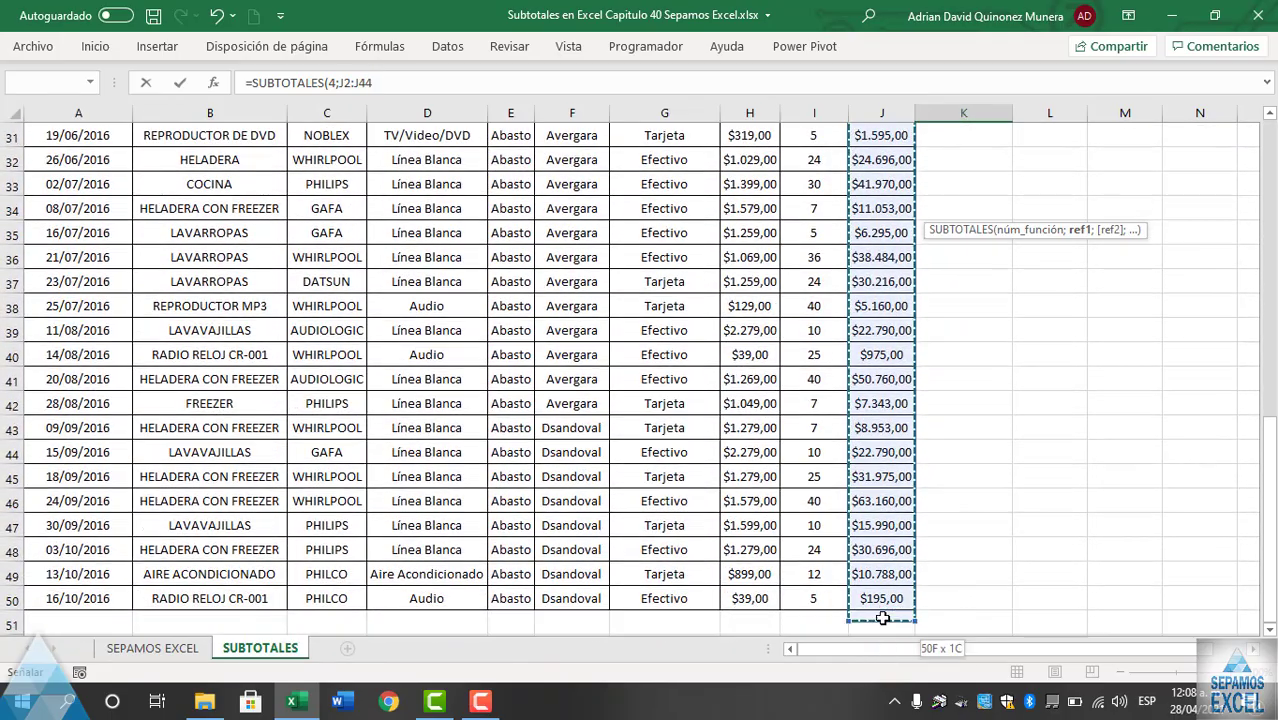
{"action": "key", "text": "Return"}
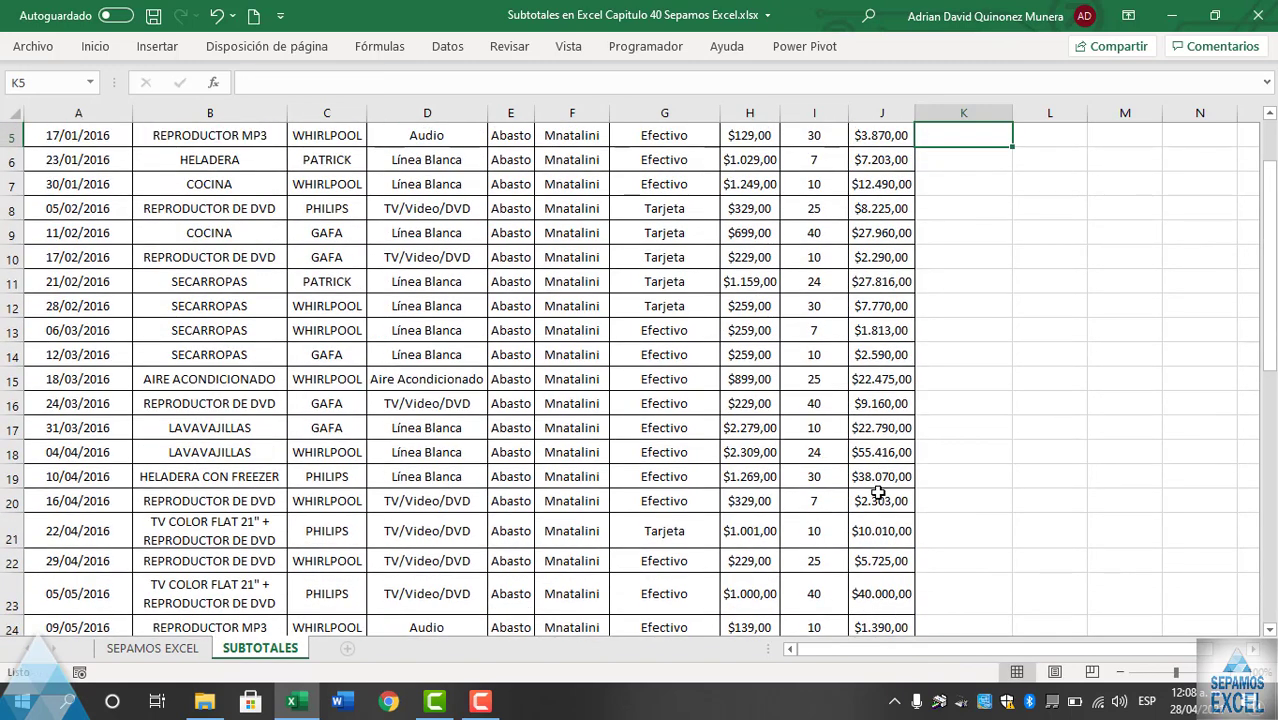
Verify that the largest Total, 63160, is the value in J46.
{"action": "left_click", "coordinate": [968, 212]}
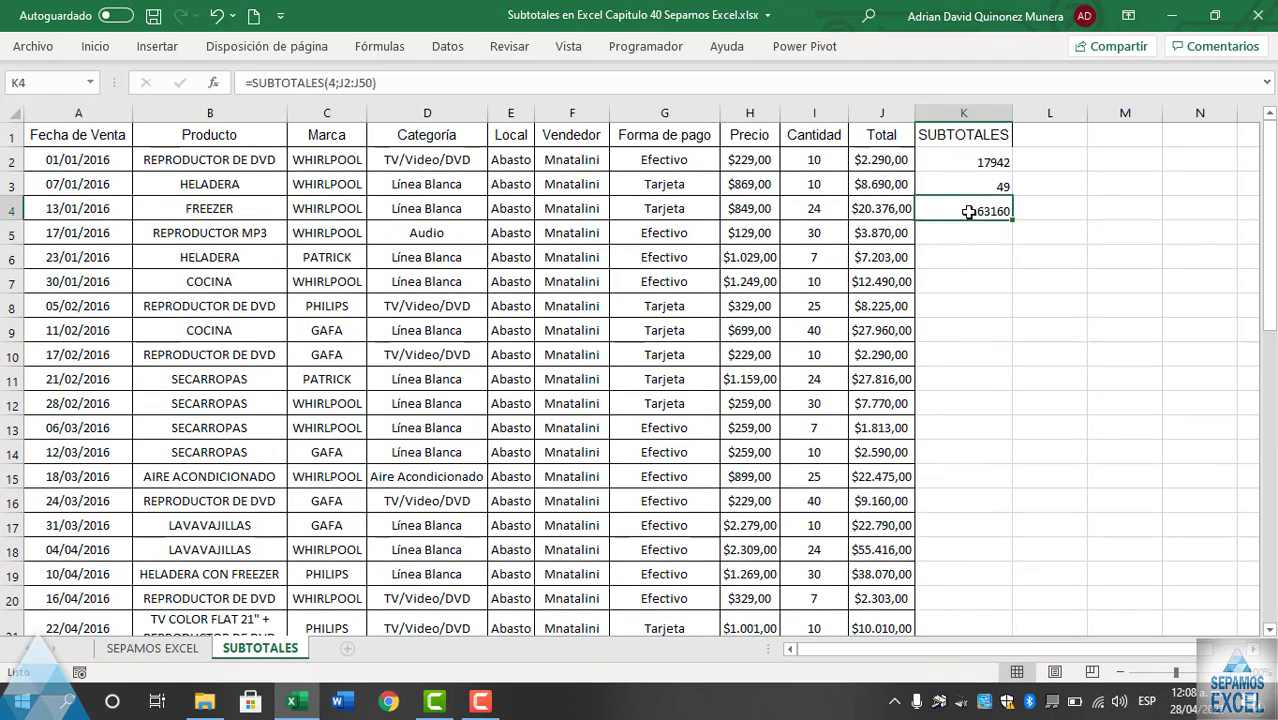
{"action": "scroll", "coordinate": [905, 258], "scroll_direction": "down", "scroll_amount": 1}
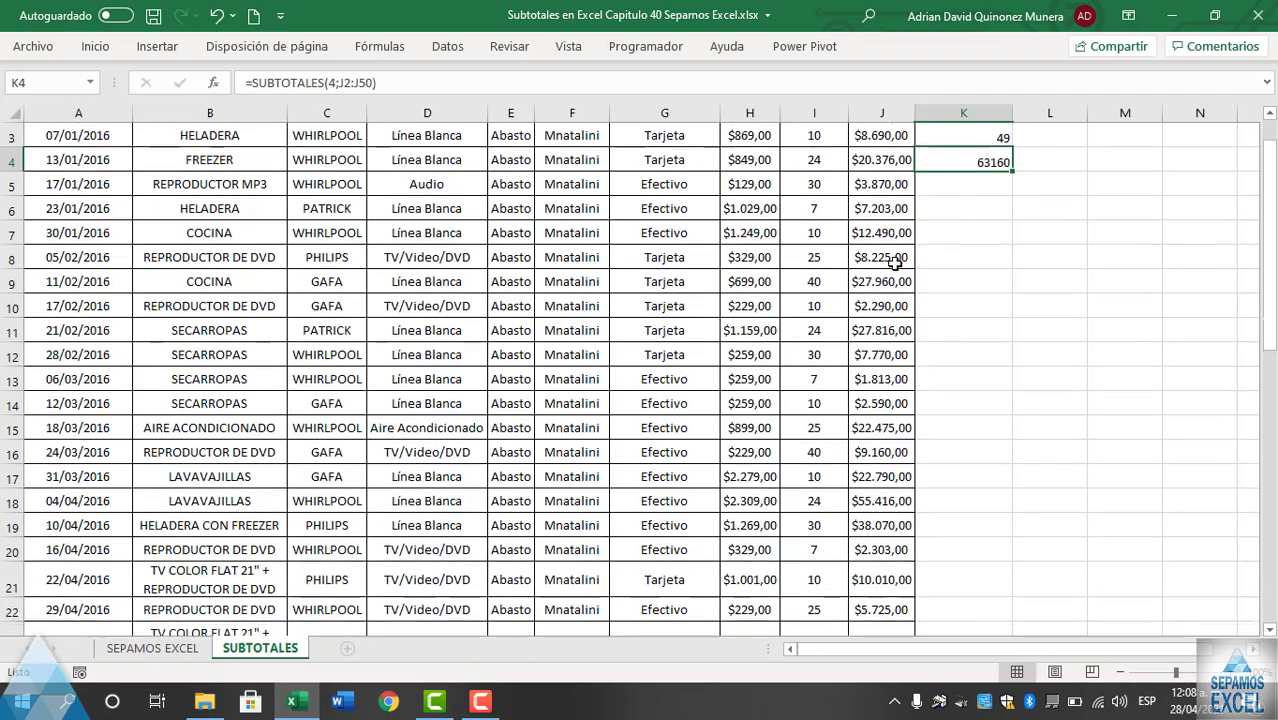
{"action": "scroll", "coordinate": [900, 260], "scroll_direction": "down", "scroll_amount": 1}
{"action": "scroll", "coordinate": [896, 263], "scroll_direction": "down", "scroll_amount": 2}
{"action": "scroll", "coordinate": [895, 263], "scroll_direction": "down", "scroll_amount": 1}
{"action": "scroll", "coordinate": [895, 263], "scroll_direction": "down", "scroll_amount": 2}
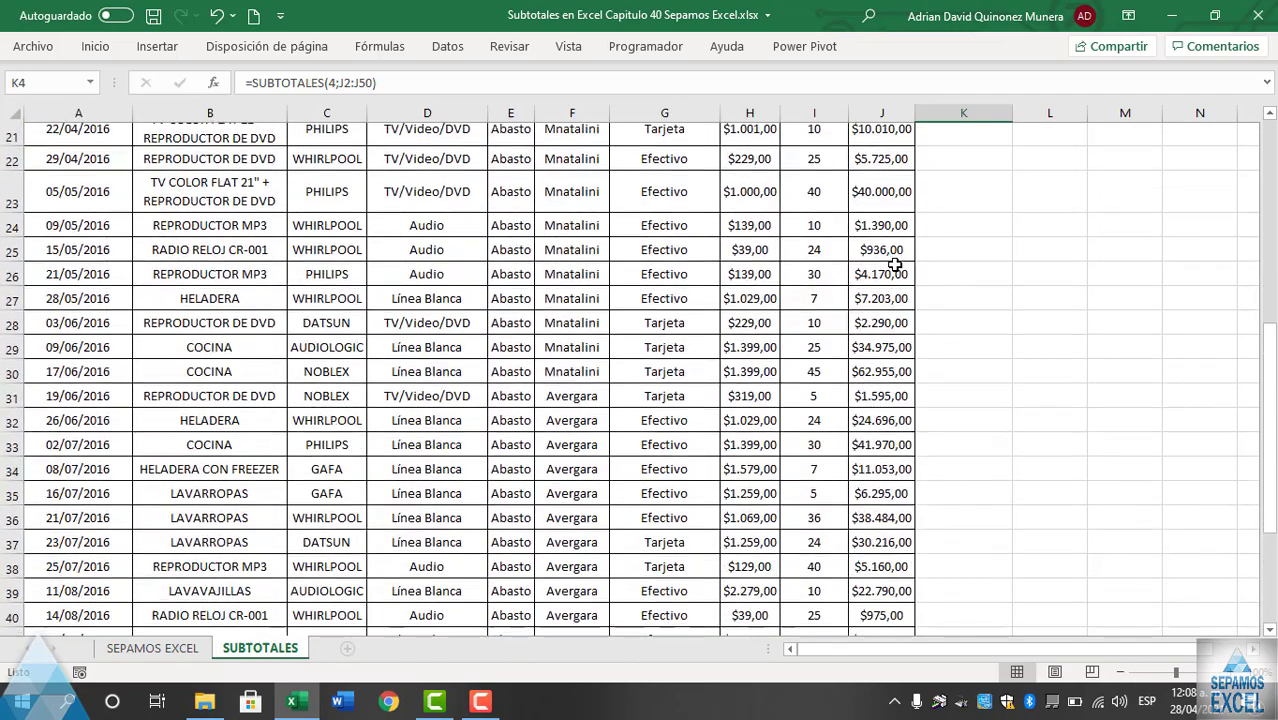
{"action": "scroll", "coordinate": [895, 263], "scroll_direction": "down", "scroll_amount": 1}
{"action": "scroll", "coordinate": [895, 263], "scroll_direction": "down", "scroll_amount": 2}
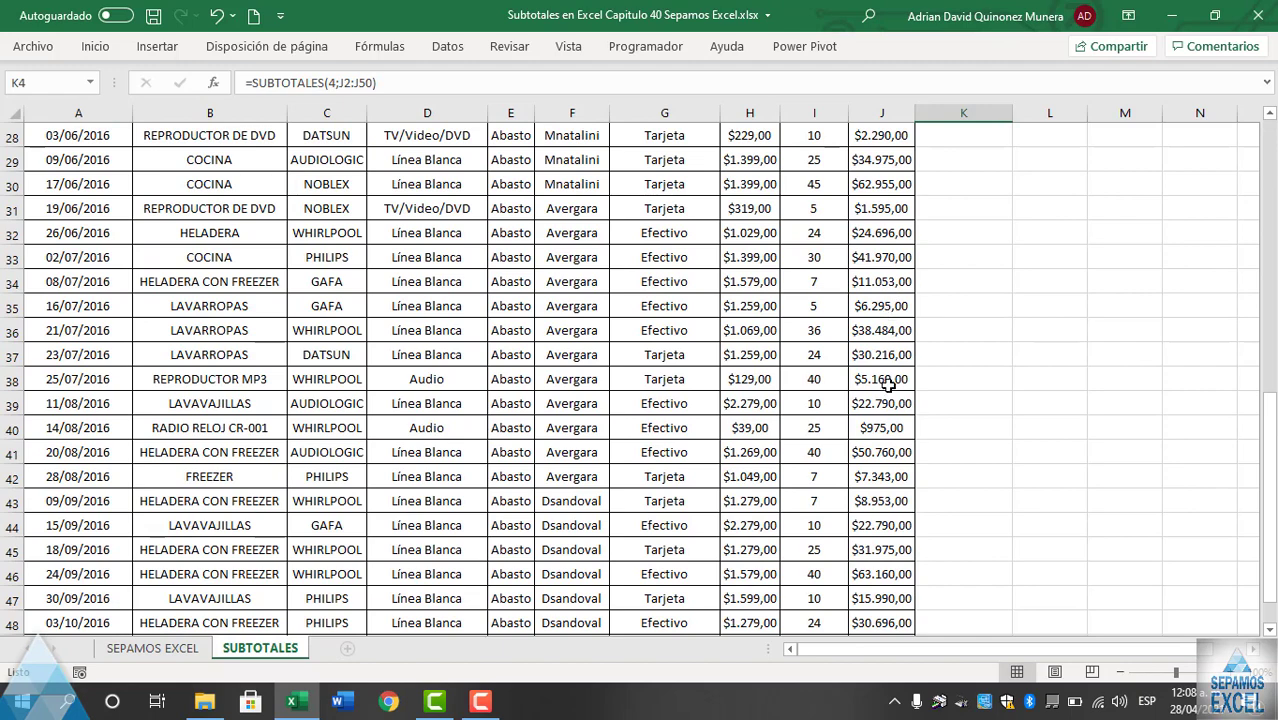
{"action": "scroll", "coordinate": [888, 386], "scroll_direction": "down", "scroll_amount": 1}
{"action": "scroll", "coordinate": [888, 388], "scroll_direction": "down", "scroll_amount": 1}
{"action": "left_click", "coordinate": [886, 427]}
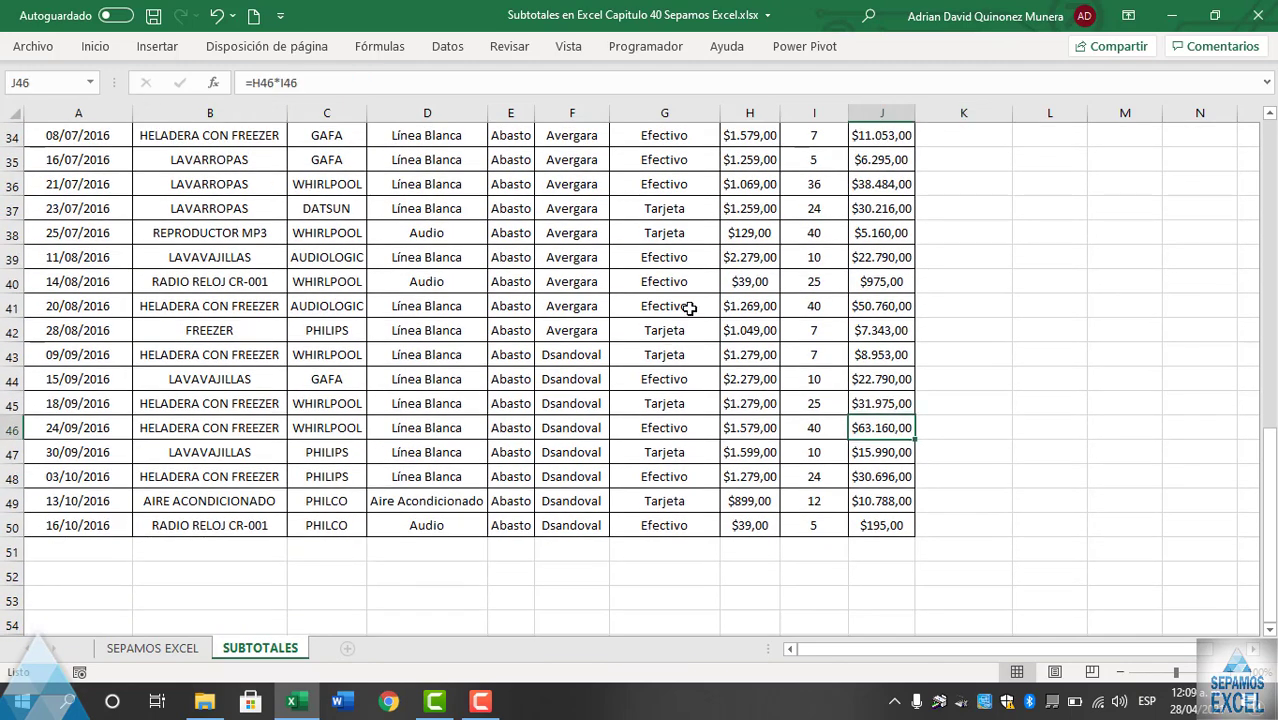
{"action": "scroll", "coordinate": [941, 257], "scroll_direction": "up", "scroll_amount": 1}
{"action": "scroll", "coordinate": [941, 257], "scroll_direction": "up", "scroll_amount": 3}
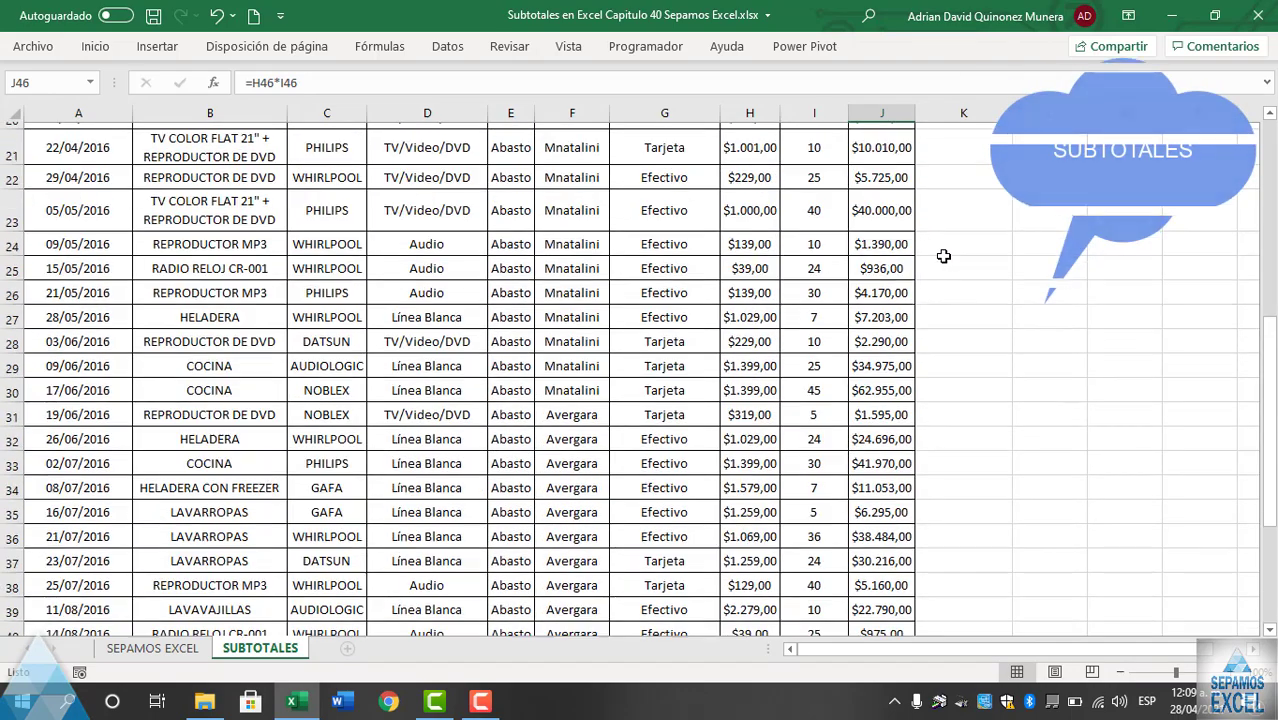
{"action": "scroll", "coordinate": [941, 257], "scroll_direction": "up", "scroll_amount": 5}
{"action": "scroll", "coordinate": [962, 256], "scroll_direction": "up", "scroll_amount": 2}
{"action": "left_click", "coordinate": [973, 233]}
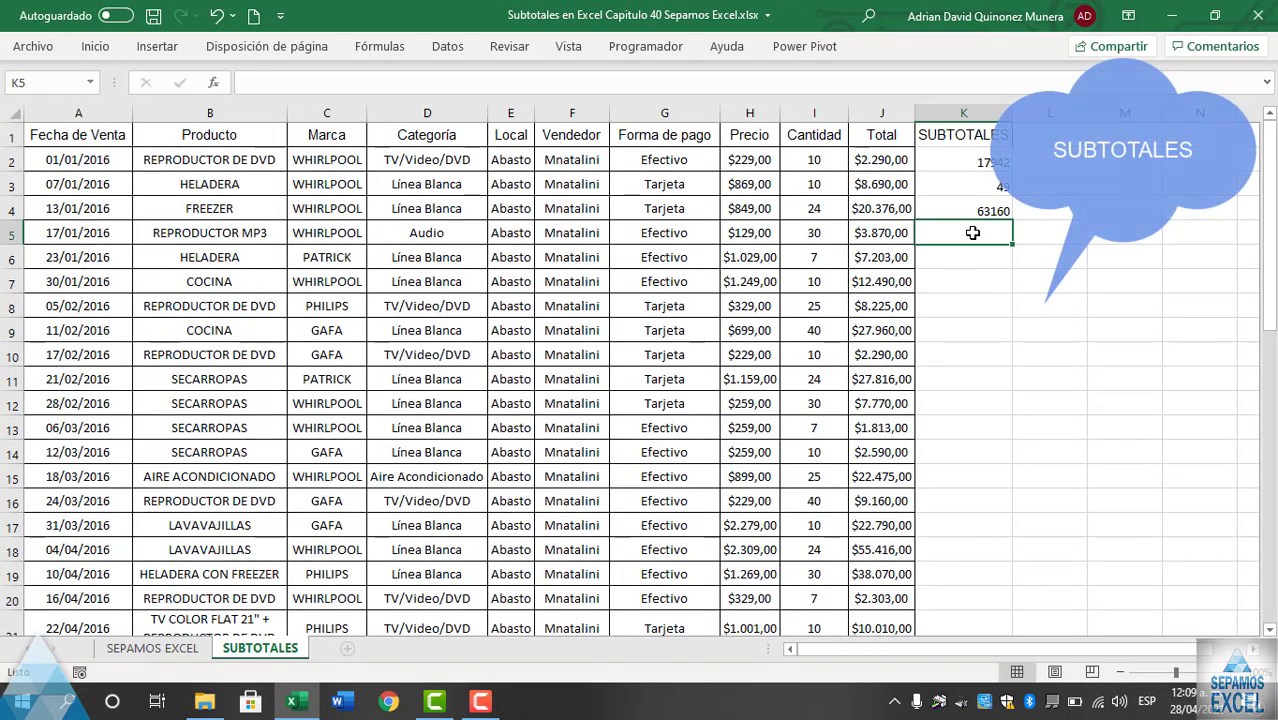
Start =SUBTOTALES(5 in K5 and dismiss the too-few-arguments warning.
{"action": "type", "text": "=SU"}
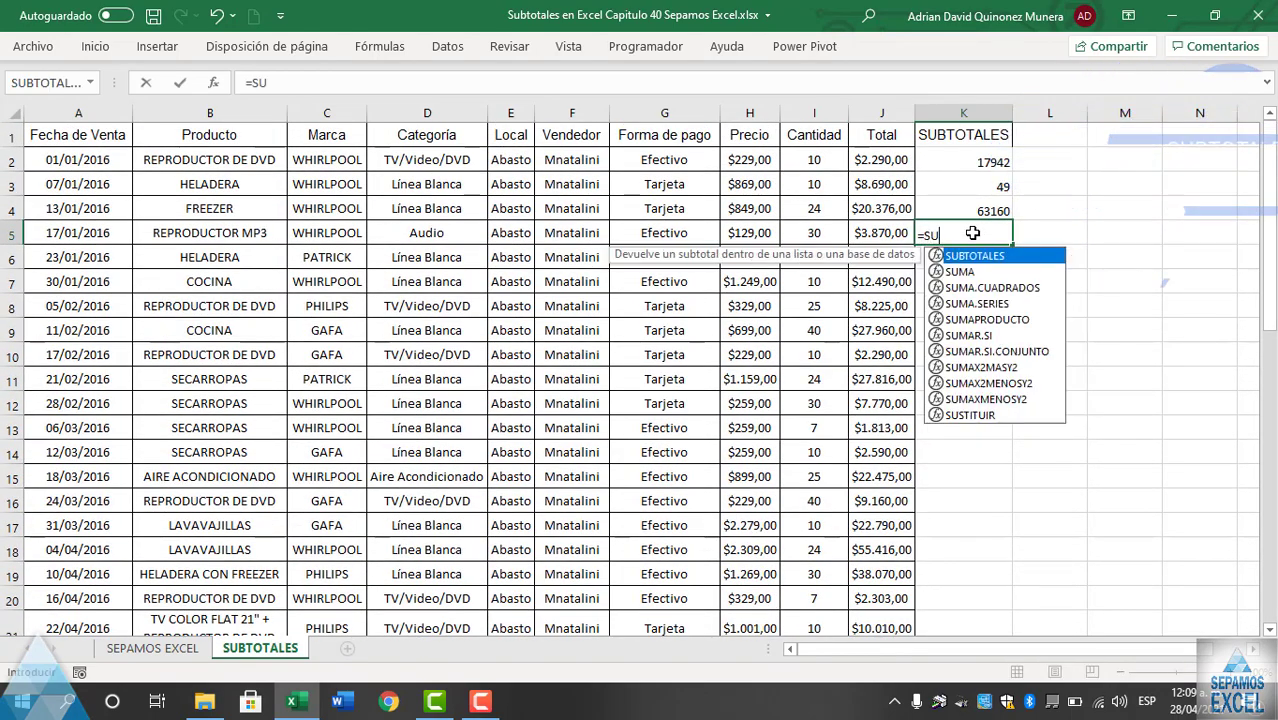
{"action": "type", "text": "B"}
{"action": "double_click", "coordinate": [972, 258]}
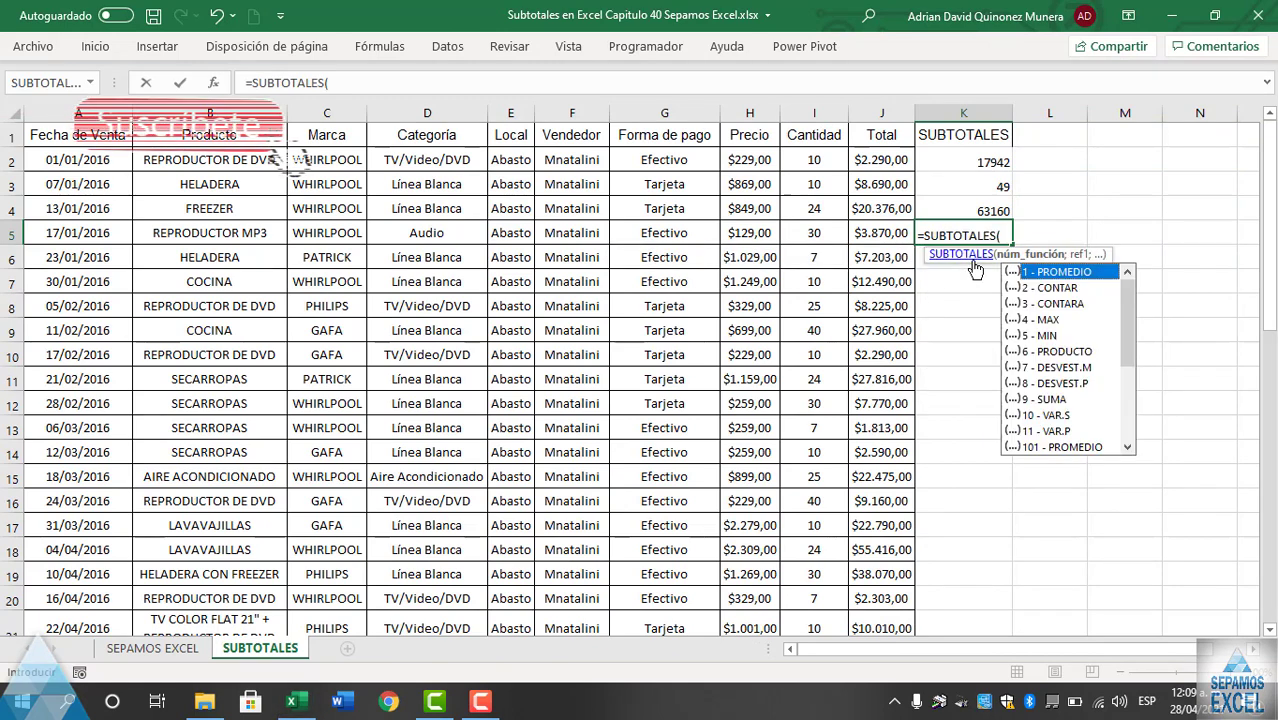
{"action": "double_click", "coordinate": [1060, 336]}
{"action": "key", "text": "Return"}
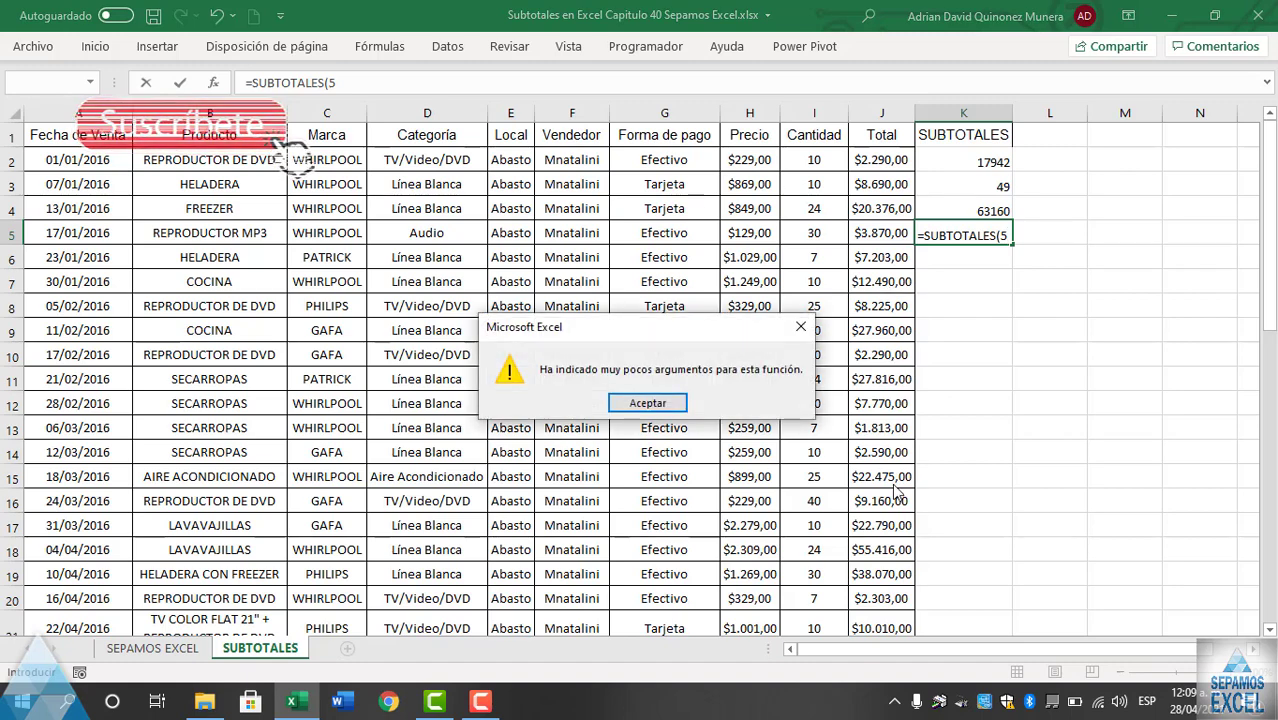
{"action": "left_click", "coordinate": [652, 404]}
{"action": "type", "text": ";"}
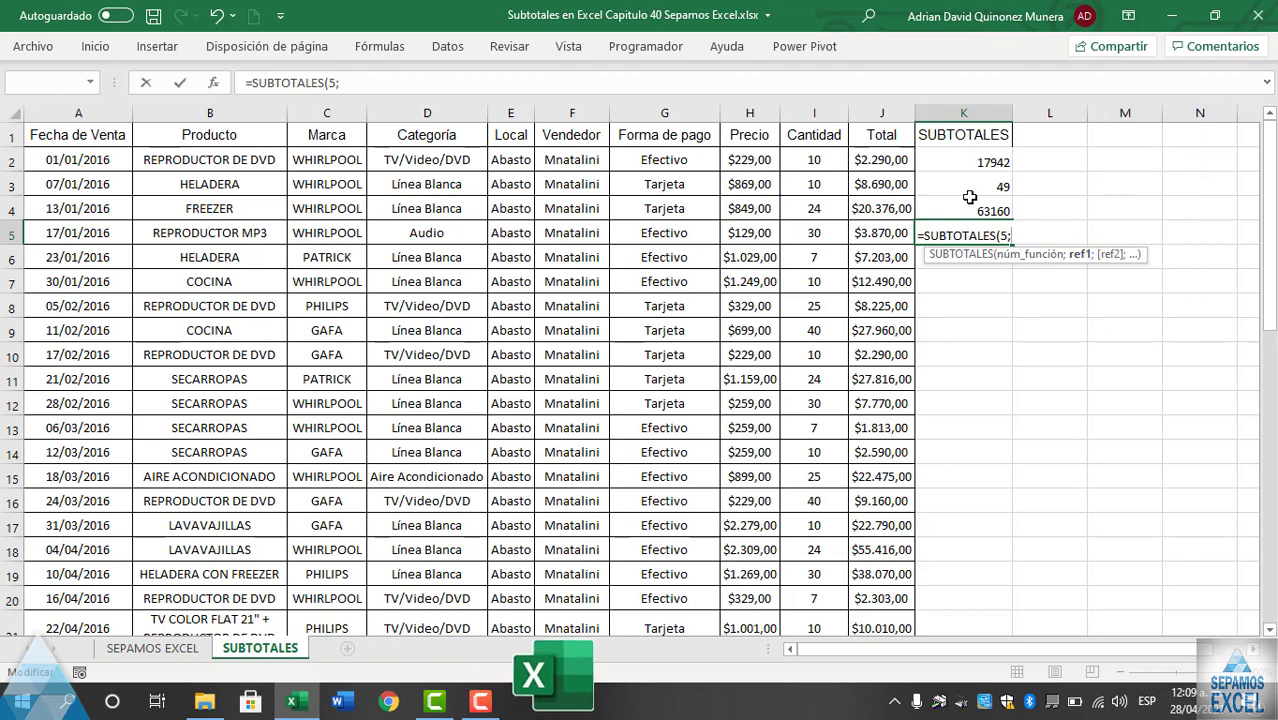
Finish K5 as =SUBTOTALES(5;J2:J50), returning the minimum Total 195.
{"action": "left_click_drag", "start_coordinate": [882, 160], "coordinate": [887, 615]}
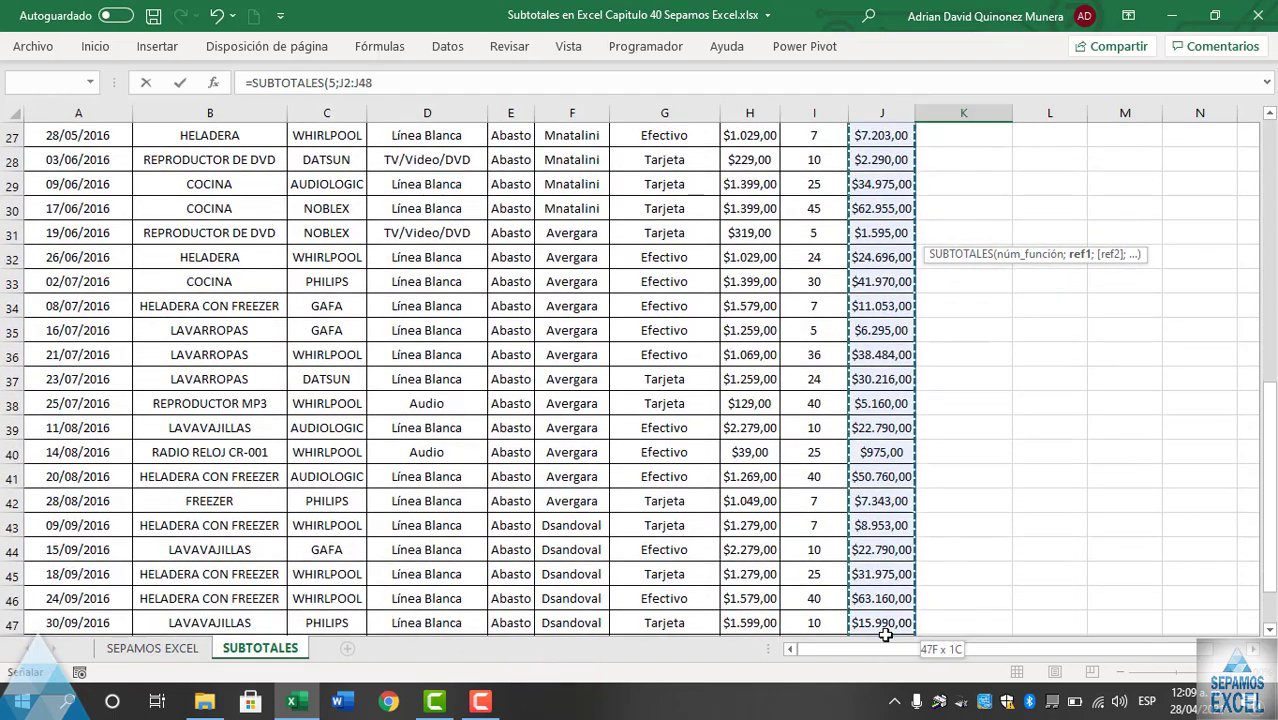
{"action": "left_click_drag", "start_coordinate": [887, 615], "coordinate": [899, 557]}
{"action": "scroll", "coordinate": [899, 557], "scroll_direction": "up", "scroll_amount": 4}
{"action": "scroll", "coordinate": [892, 491], "scroll_direction": "down", "scroll_amount": 5}
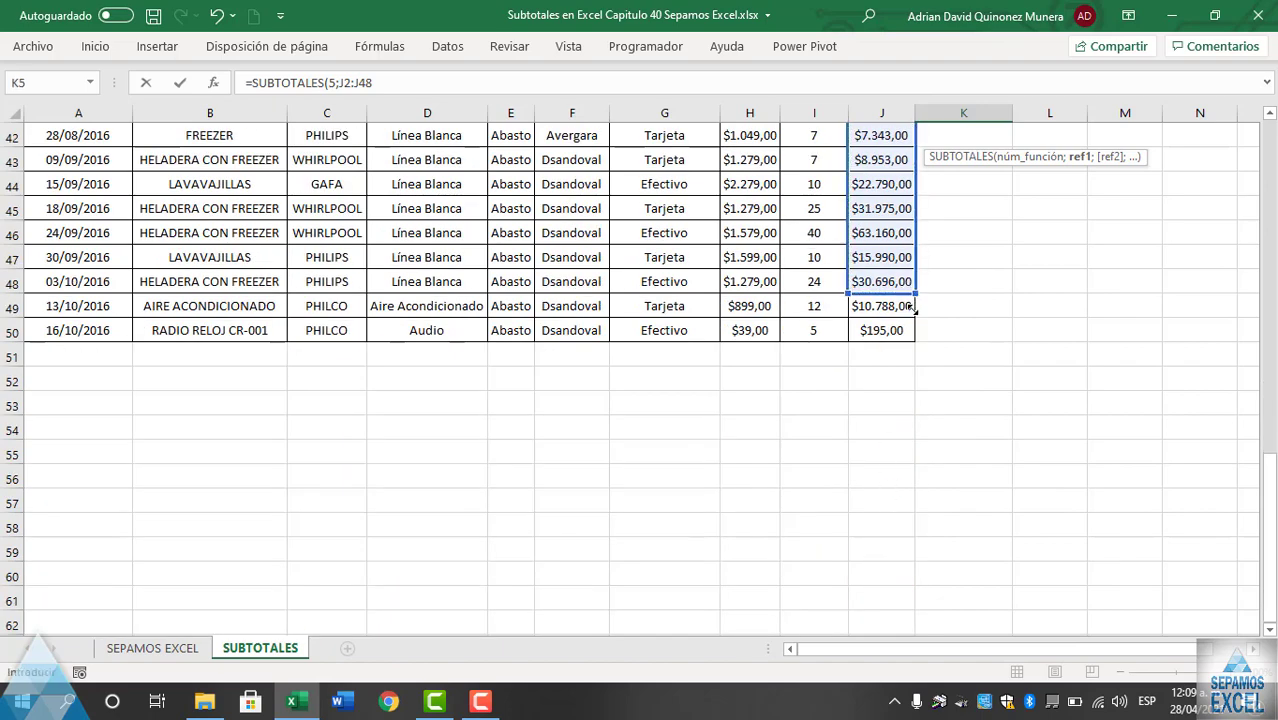
{"action": "scroll", "coordinate": [981, 302], "scroll_direction": "up", "scroll_amount": 3}
{"action": "scroll", "coordinate": [981, 302], "scroll_direction": "up", "scroll_amount": 5}
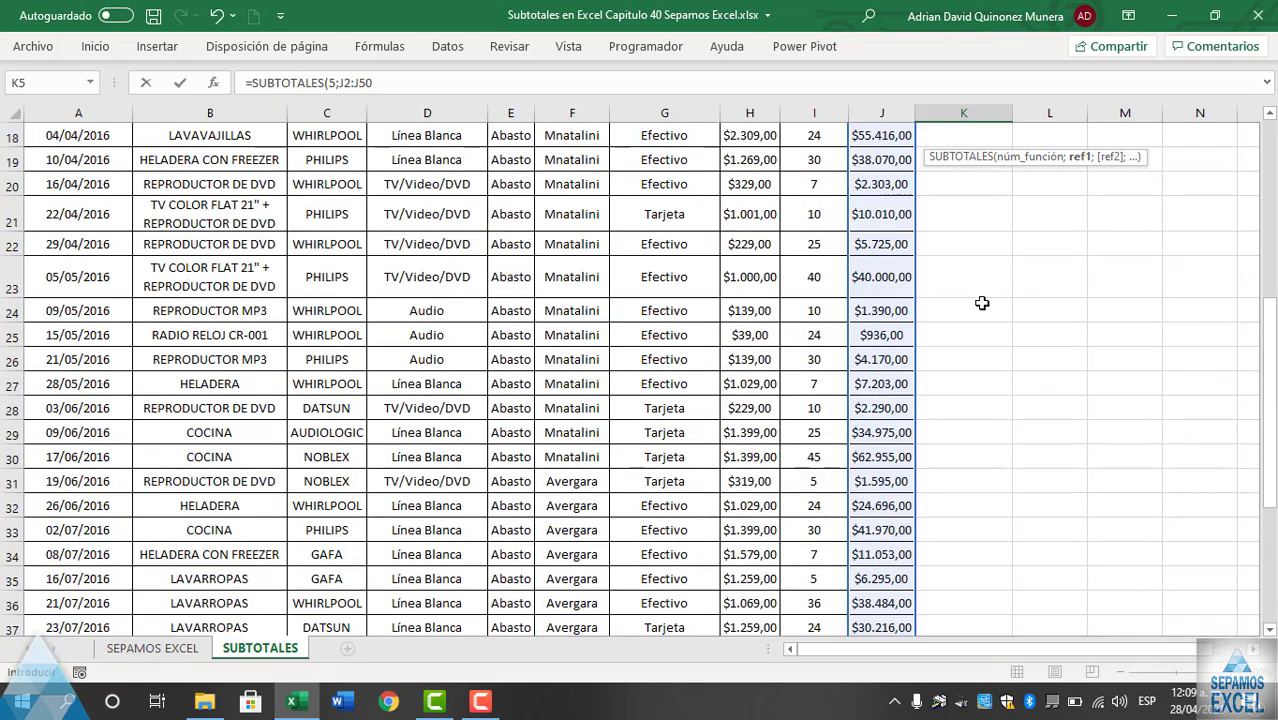
{"action": "scroll", "coordinate": [979, 301], "scroll_direction": "up", "scroll_amount": 6}
{"action": "key", "text": "Return"}
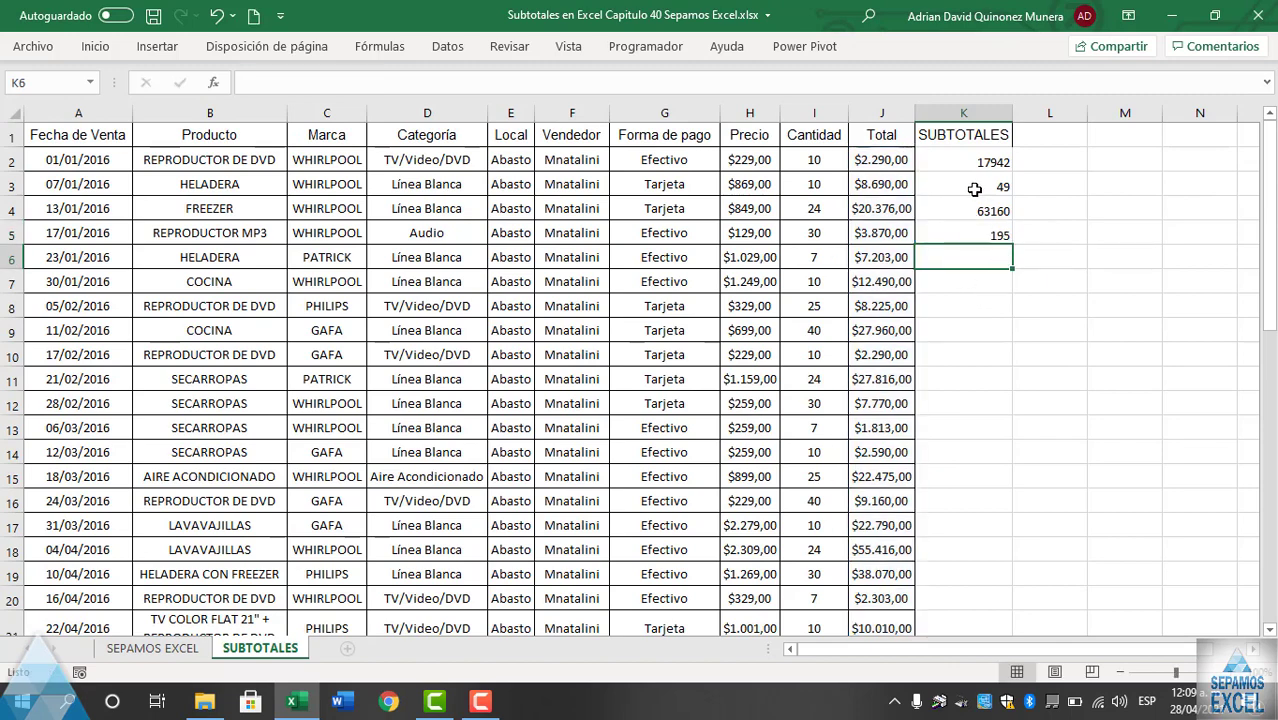
{"action": "left_click", "coordinate": [974, 233]}
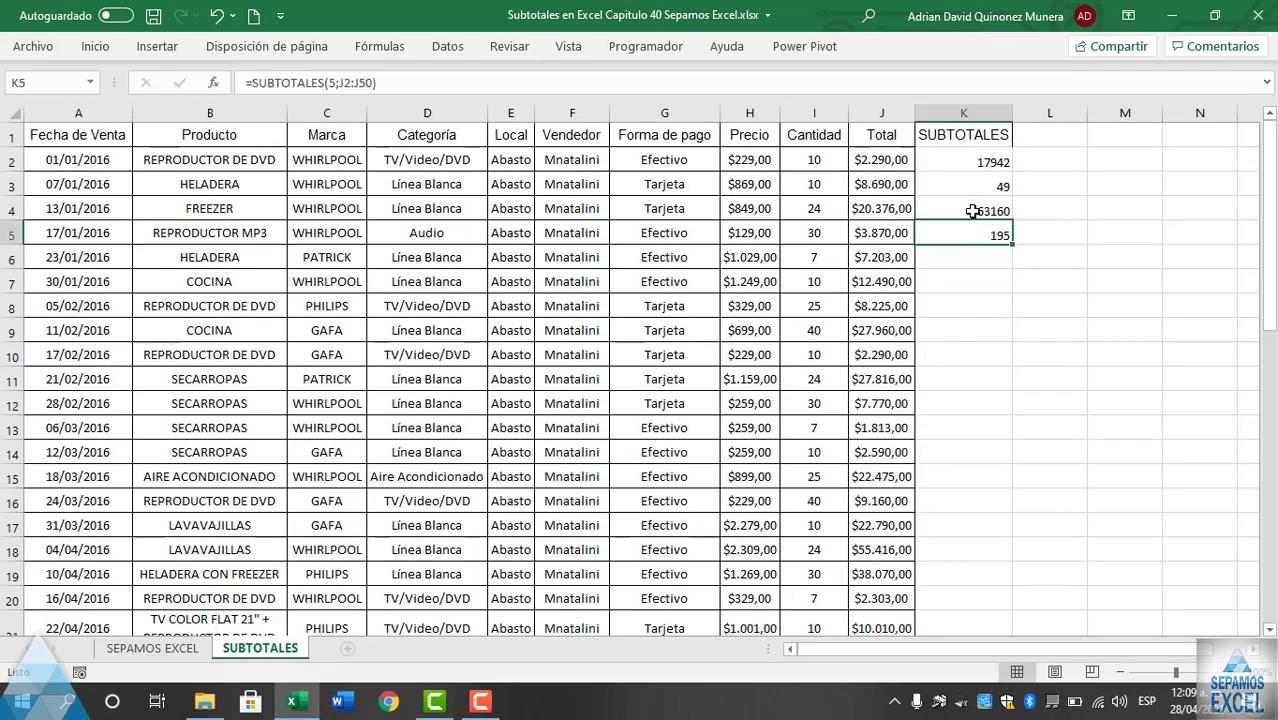
Start a SUBTOTALES sum in K6 using function 9 - SUMA.
{"action": "left_click", "coordinate": [973, 211]}
{"action": "left_click", "coordinate": [975, 257]}
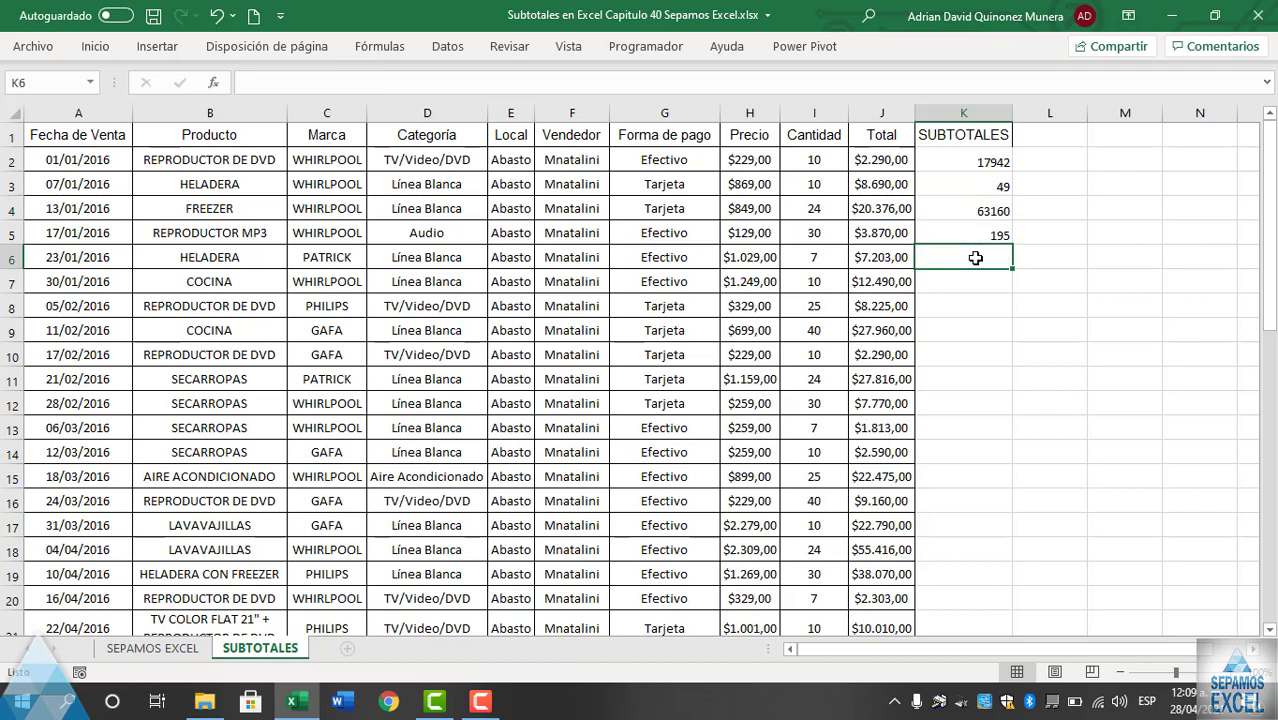
{"action": "type", "text": "=BUS"}
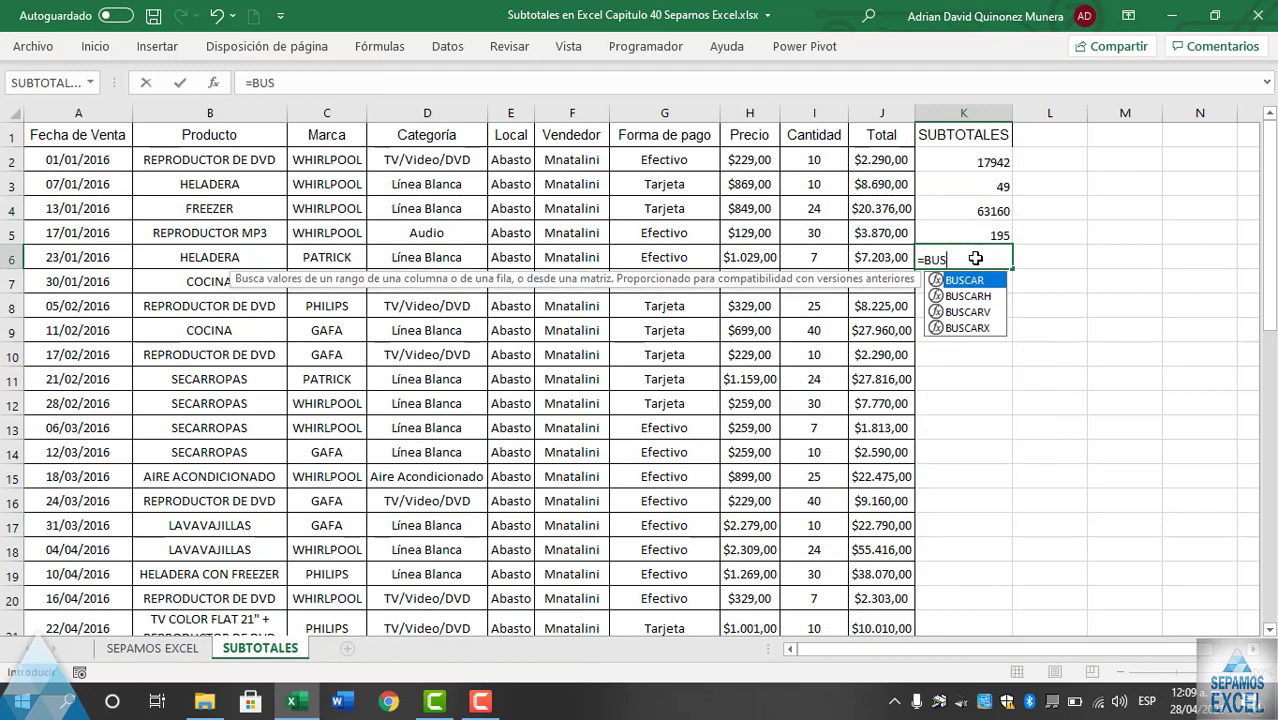
{"action": "key", "text": "BackSpace"}
{"action": "key", "text": "BackSpace"}
{"action": "key", "text": "BackSpace"}
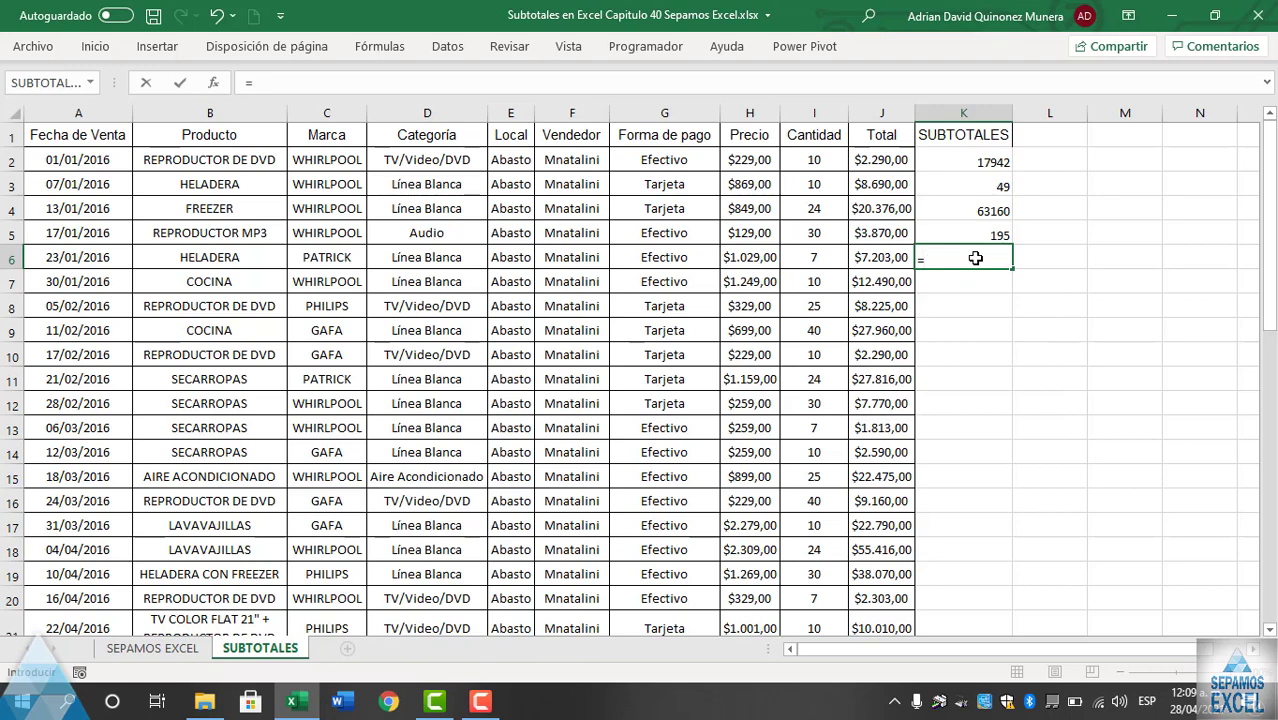
{"action": "type", "text": "SUB"}
{"action": "double_click", "coordinate": [975, 280]}
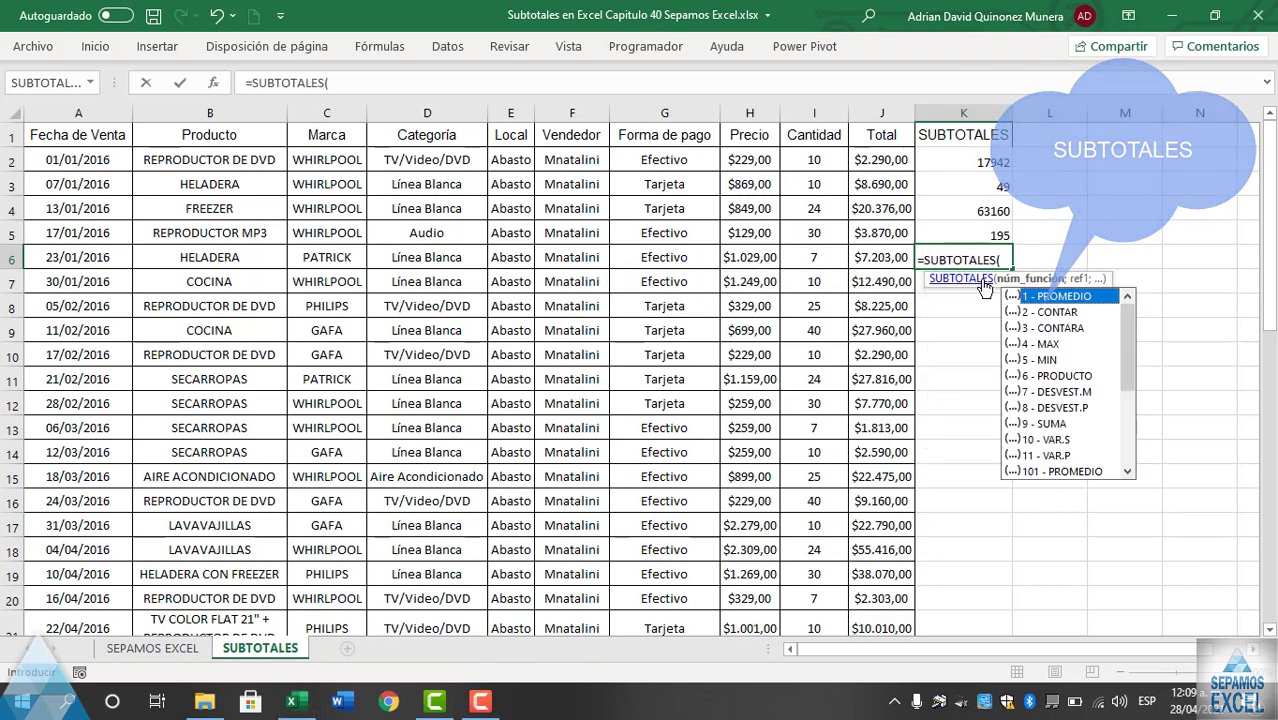
{"action": "left_click_drag", "start_coordinate": [1128, 366], "coordinate": [1124, 446]}
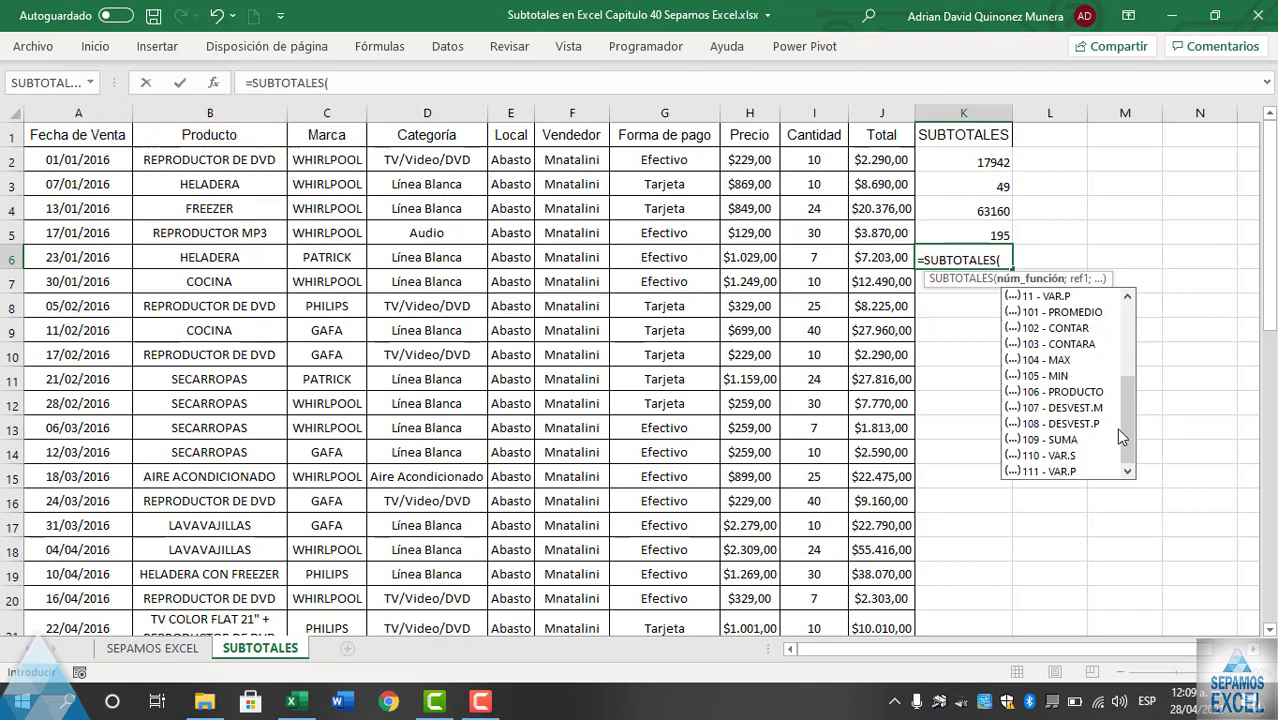
{"action": "left_click_drag", "start_coordinate": [1128, 432], "coordinate": [1128, 343]}
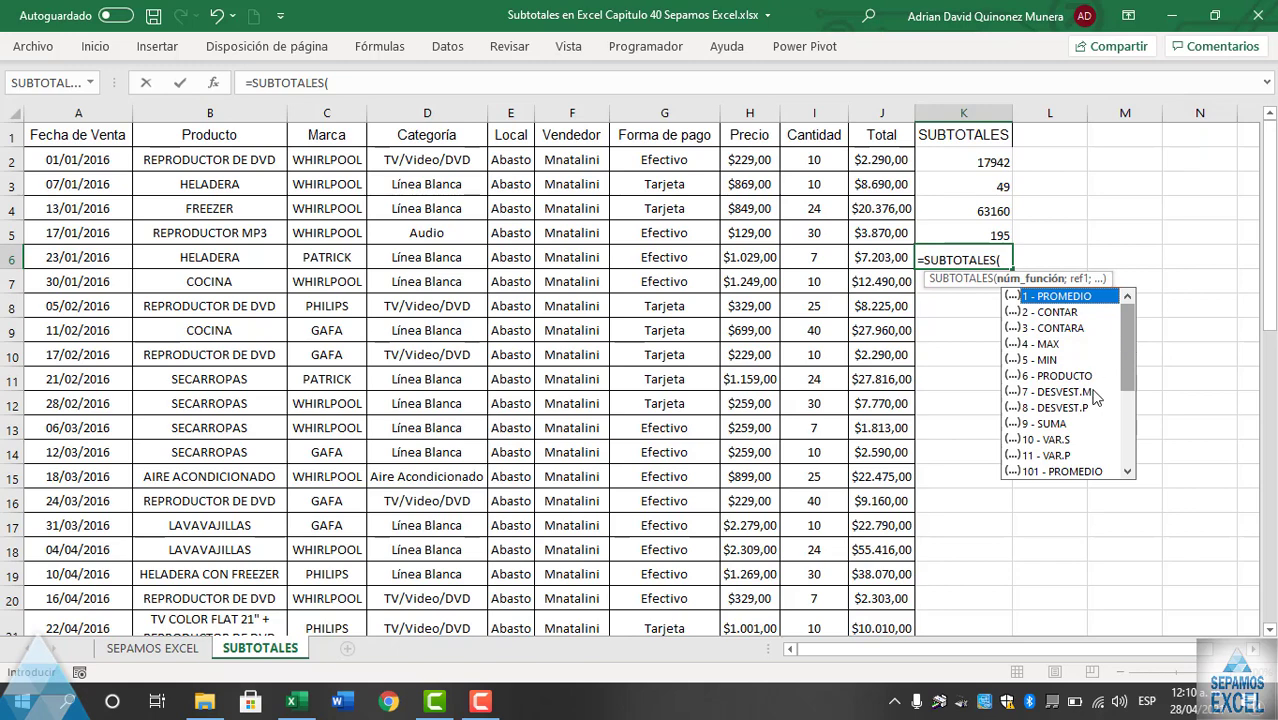
{"action": "left_click", "coordinate": [1045, 423]}
{"action": "double_click", "coordinate": [1045, 423]}
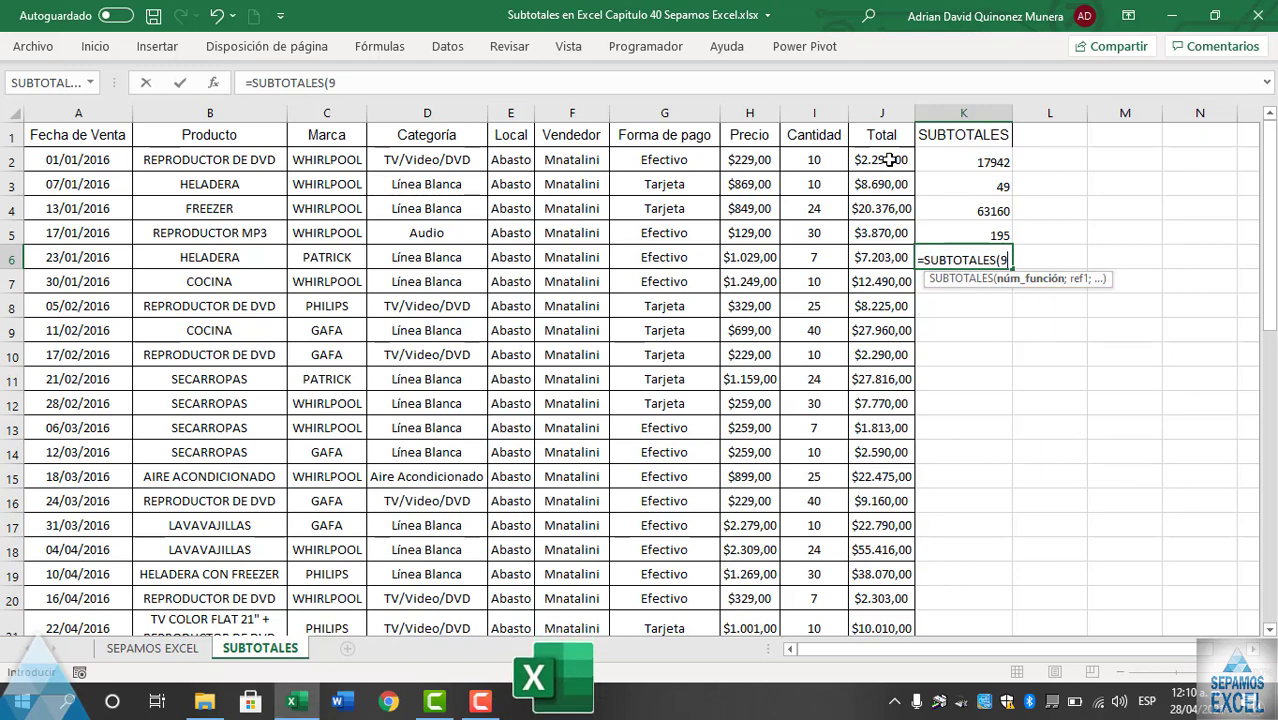
Complete K6 as =SUBTOTALES(9;J2:J50), totalling 879135.
{"action": "type", "text": ";"}
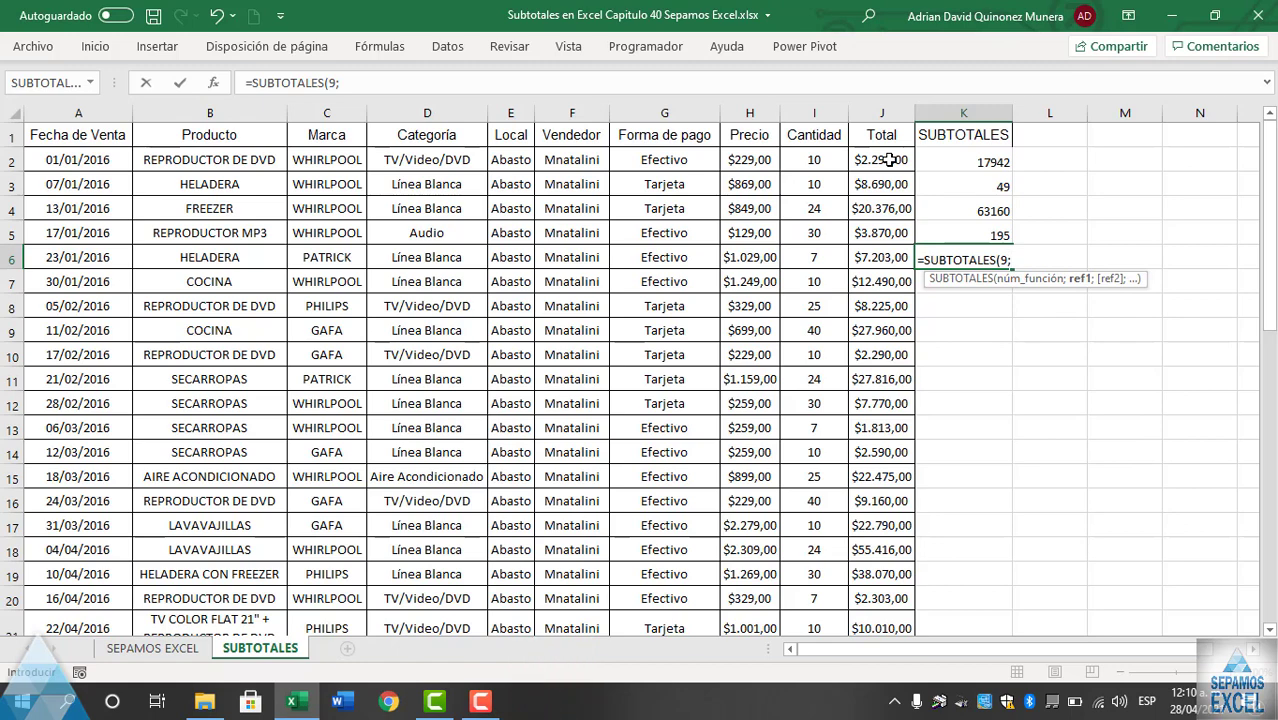
{"action": "mouse_move", "coordinate": [885, 160]}
{"action": "left_mouse_down"}
{"action": "mouse_move", "coordinate": [886, 657]}
{"action": "mouse_move", "coordinate": [888, 640]}
{"action": "left_mouse_up"}
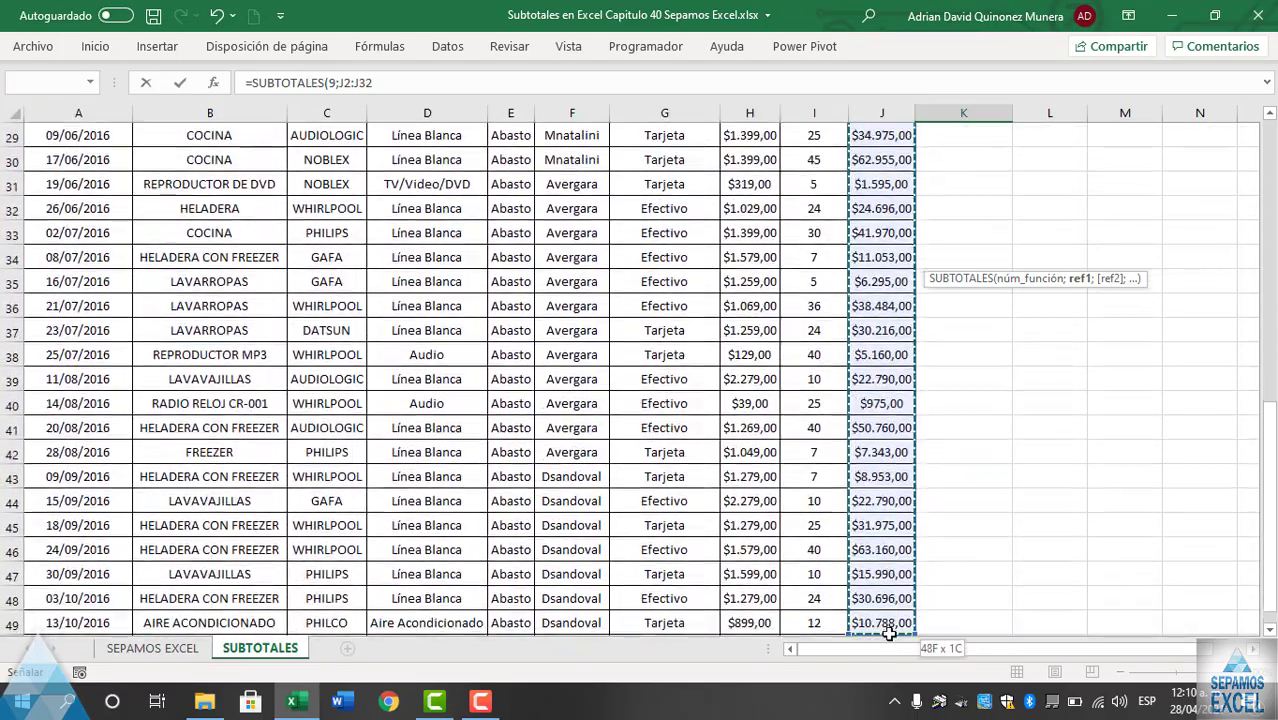
{"action": "left_click_drag", "start_coordinate": [888, 640], "coordinate": [884, 608]}
{"action": "scroll", "coordinate": [916, 377], "scroll_direction": "up", "scroll_amount": 4}
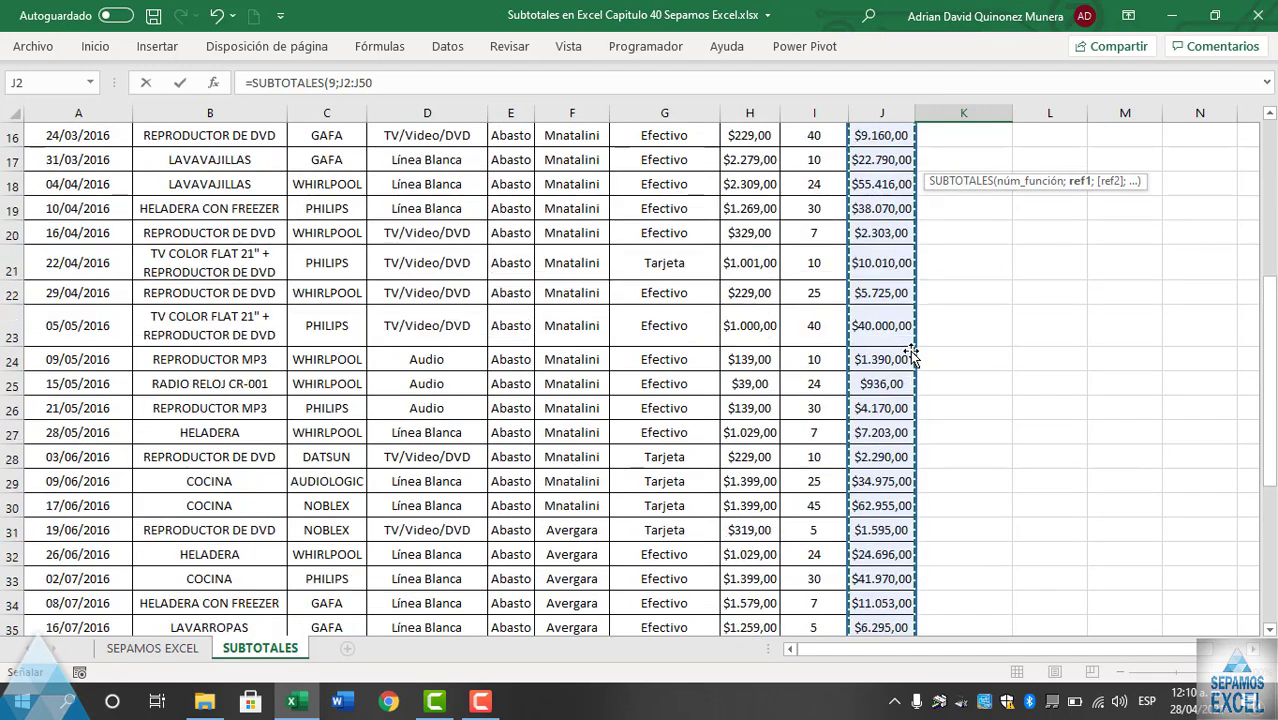
{"action": "scroll", "coordinate": [914, 365], "scroll_direction": "up", "scroll_amount": 6}
{"action": "key", "text": "Return"}
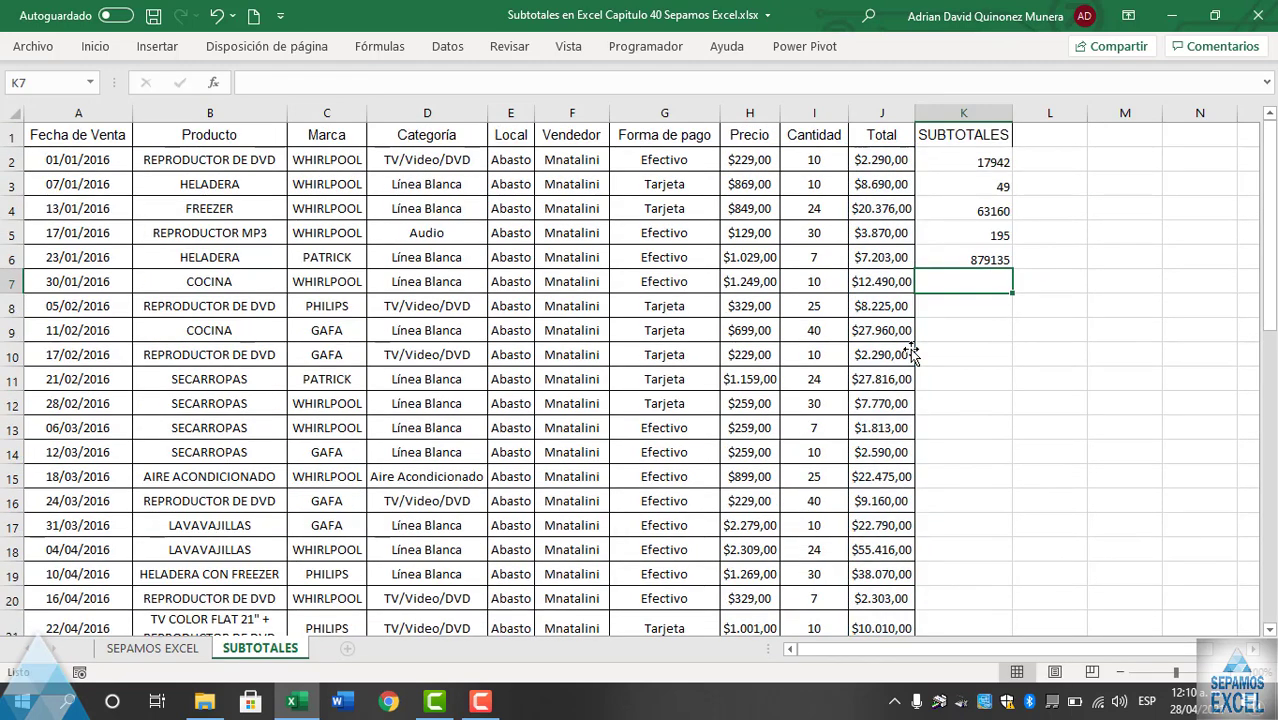
Pin the Inicio ribbon so its editing commands stay visible.
{"action": "left_click", "coordinate": [95, 48]}
{"action": "left_click", "coordinate": [1265, 145]}
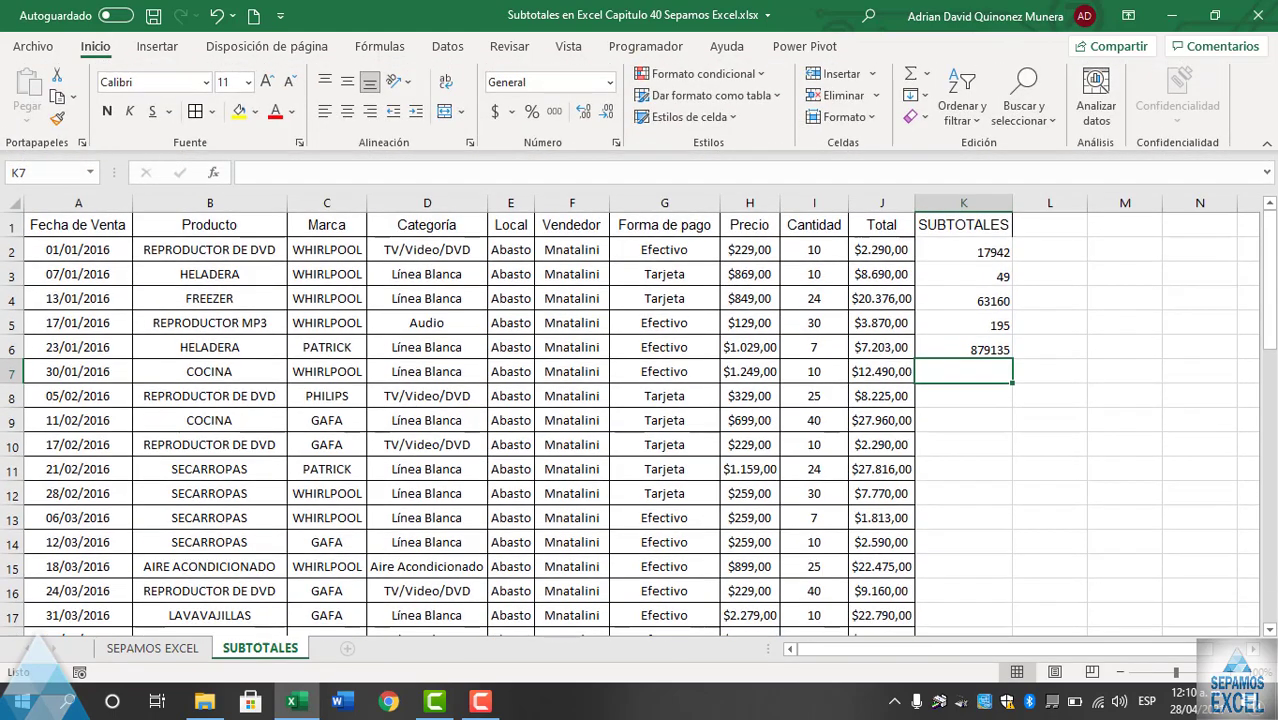
{"action": "scroll", "coordinate": [1035, 363], "scroll_direction": "down", "scroll_amount": 1}
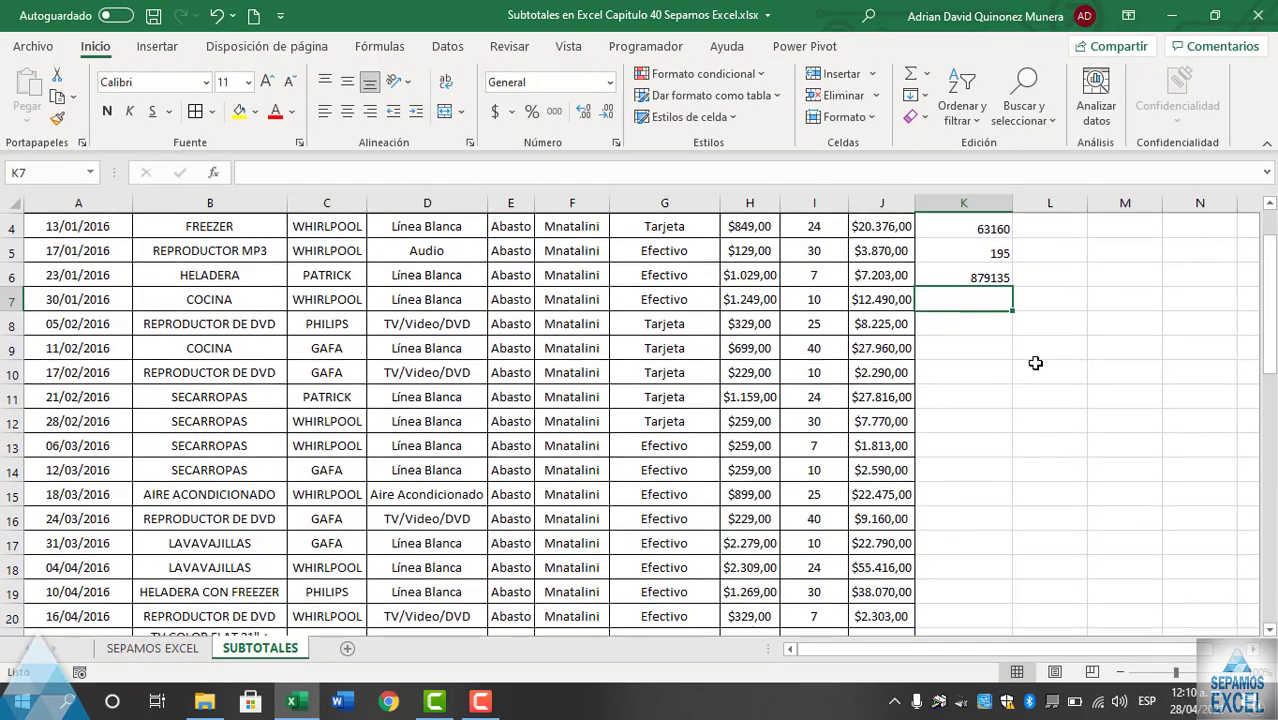
{"action": "scroll", "coordinate": [1035, 360], "scroll_direction": "up", "scroll_amount": 1}
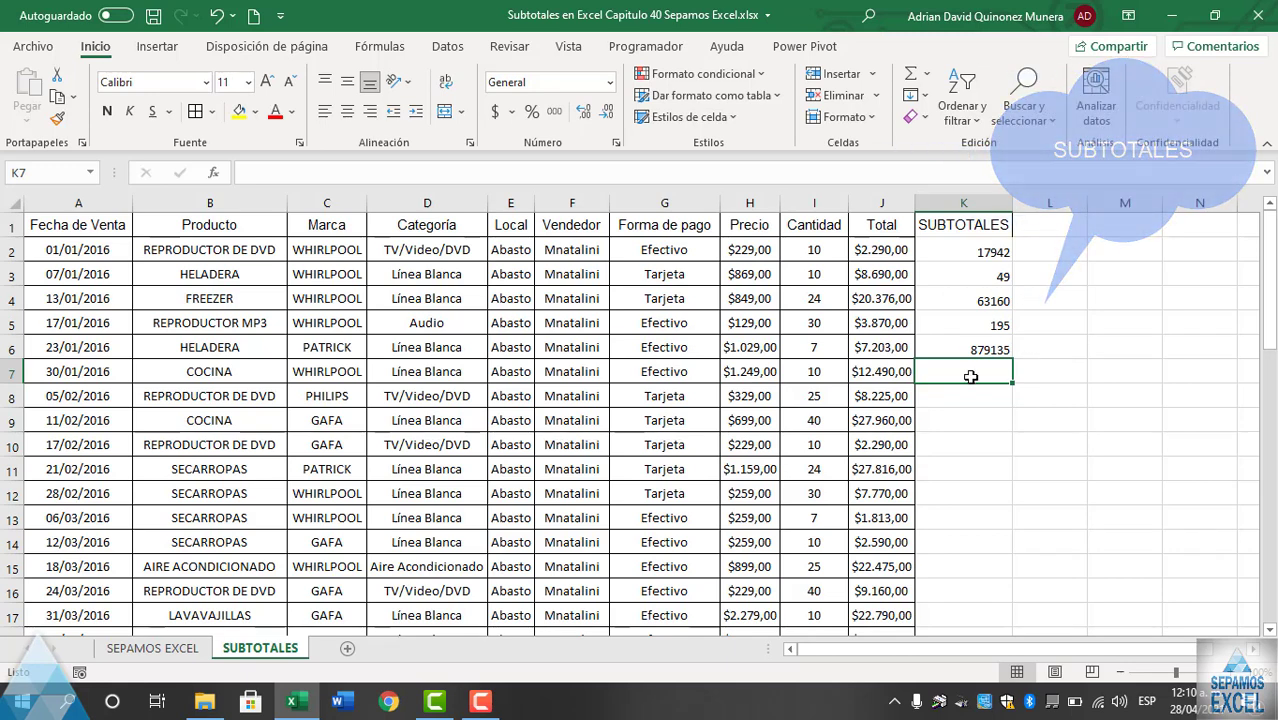
Enter =SUBTOTALES(104 in K7 without a range, triggering the too-few-arguments error.
{"action": "type", "text": "=BUS"}
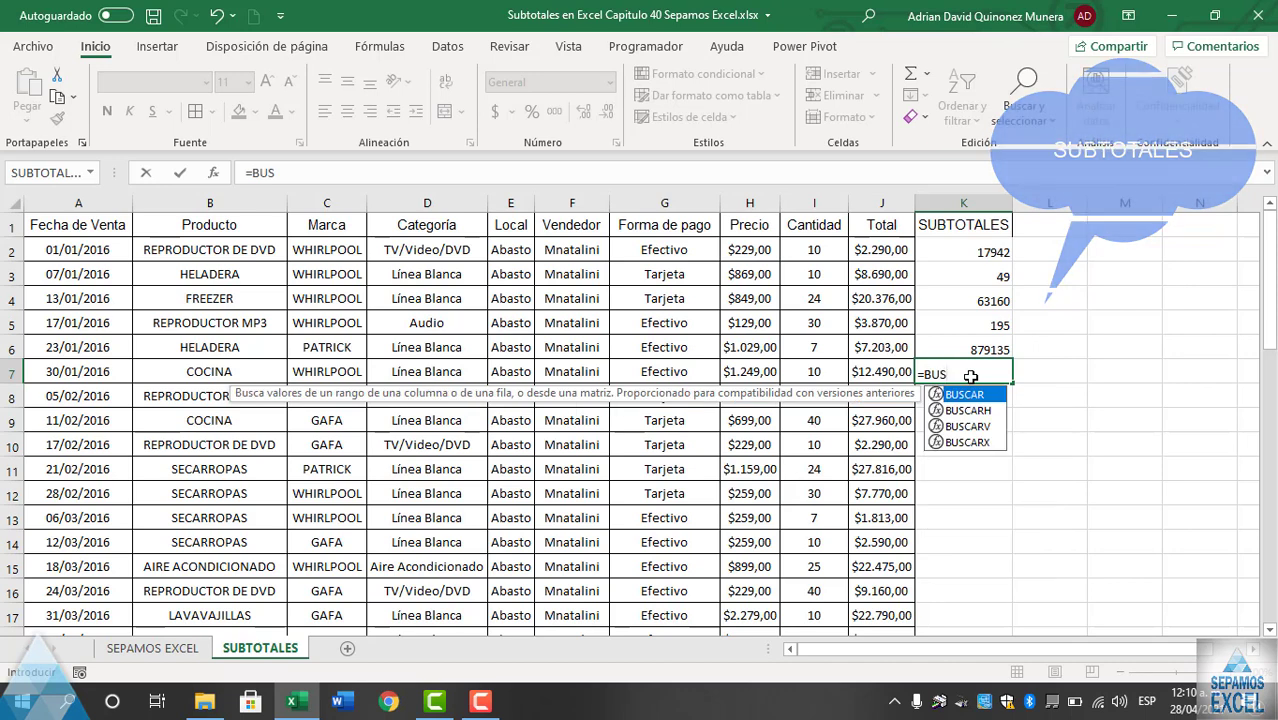
{"action": "key", "text": "BackSpace"}
{"action": "key", "text": "BackSpace"}
{"action": "key", "text": "BackSpace"}
{"action": "type", "text": "SUB"}
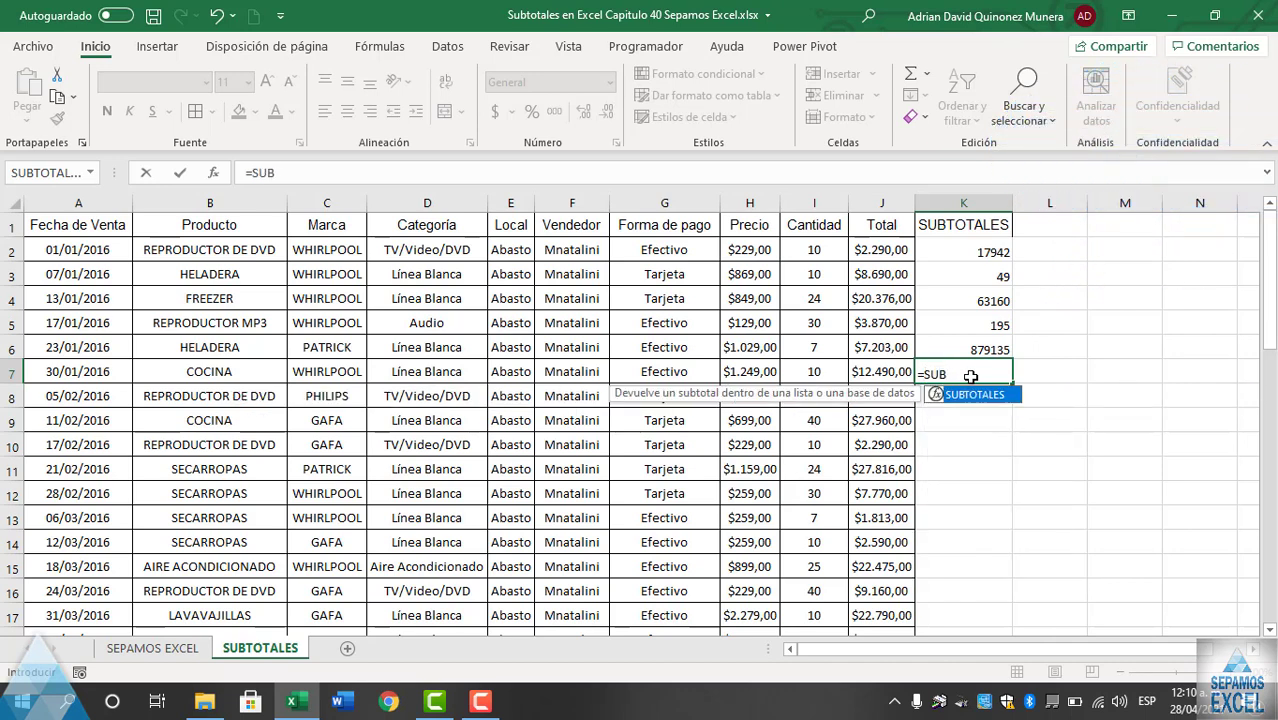
{"action": "double_click", "coordinate": [971, 395]}
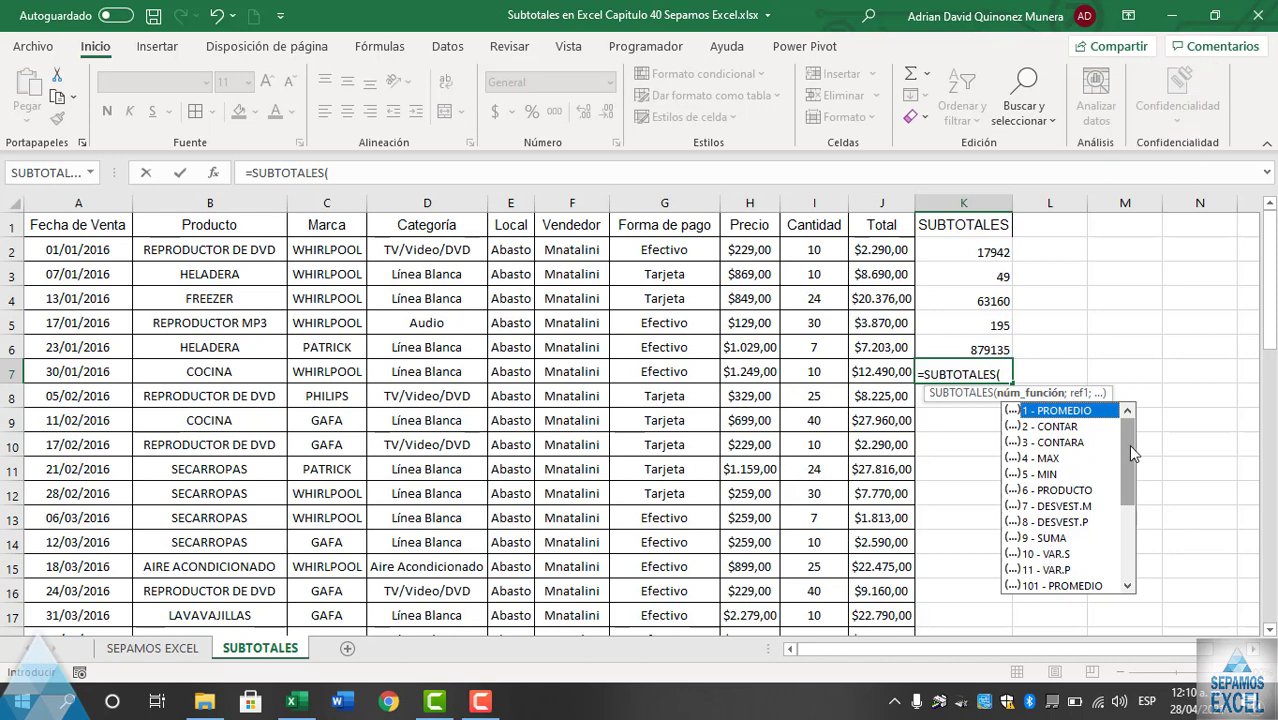
{"action": "left_click_drag", "start_coordinate": [1128, 455], "coordinate": [1128, 540]}
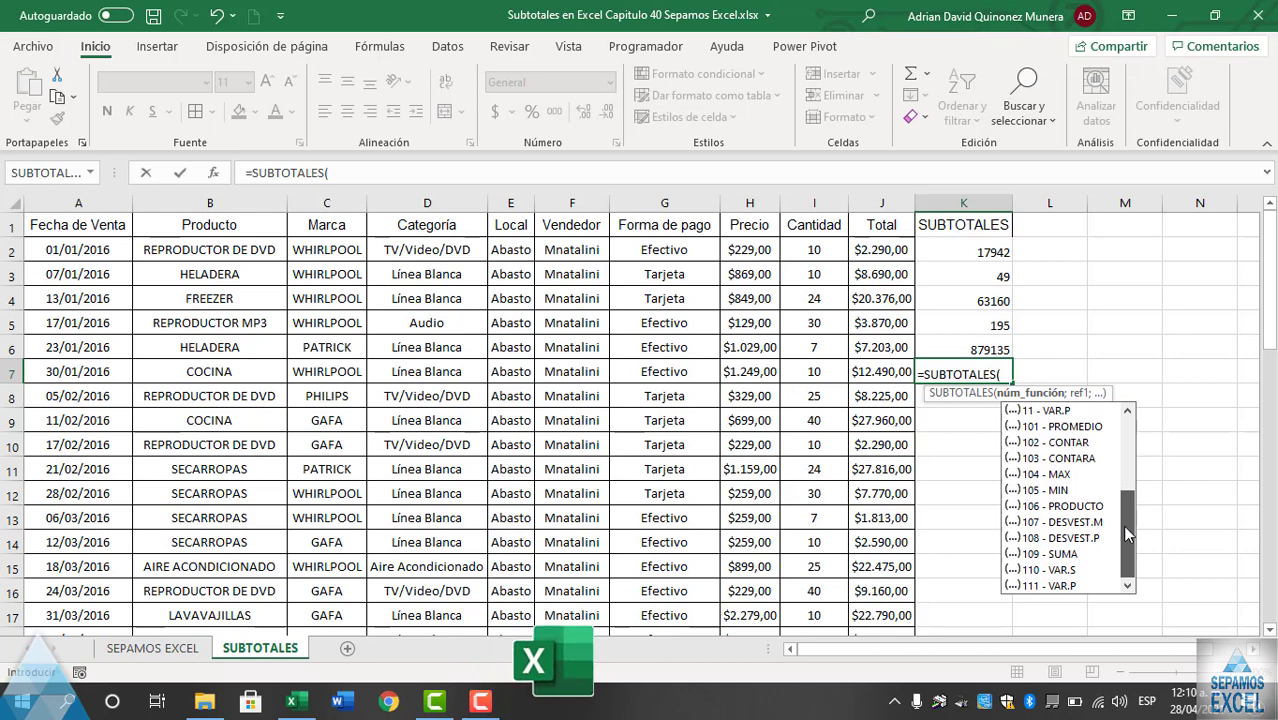
{"action": "mouse_move", "coordinate": [1122, 525]}
{"action": "left_mouse_down"}
{"action": "mouse_move", "coordinate": [1114, 442]}
{"action": "mouse_move", "coordinate": [1114, 522]}
{"action": "left_mouse_up"}
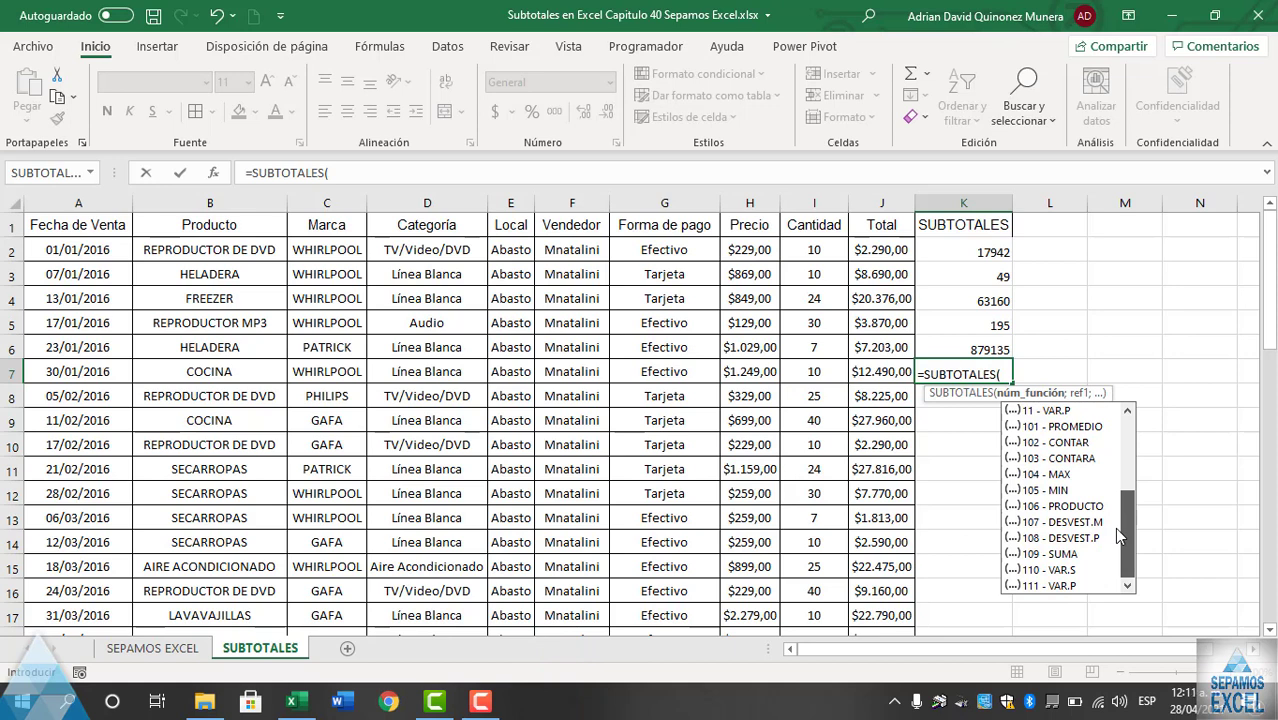
{"action": "mouse_move", "coordinate": [1114, 525]}
{"action": "left_mouse_down"}
{"action": "mouse_move", "coordinate": [1120, 448]}
{"action": "mouse_move", "coordinate": [1127, 532]}
{"action": "left_mouse_up"}
{"action": "double_click", "coordinate": [1053, 474]}
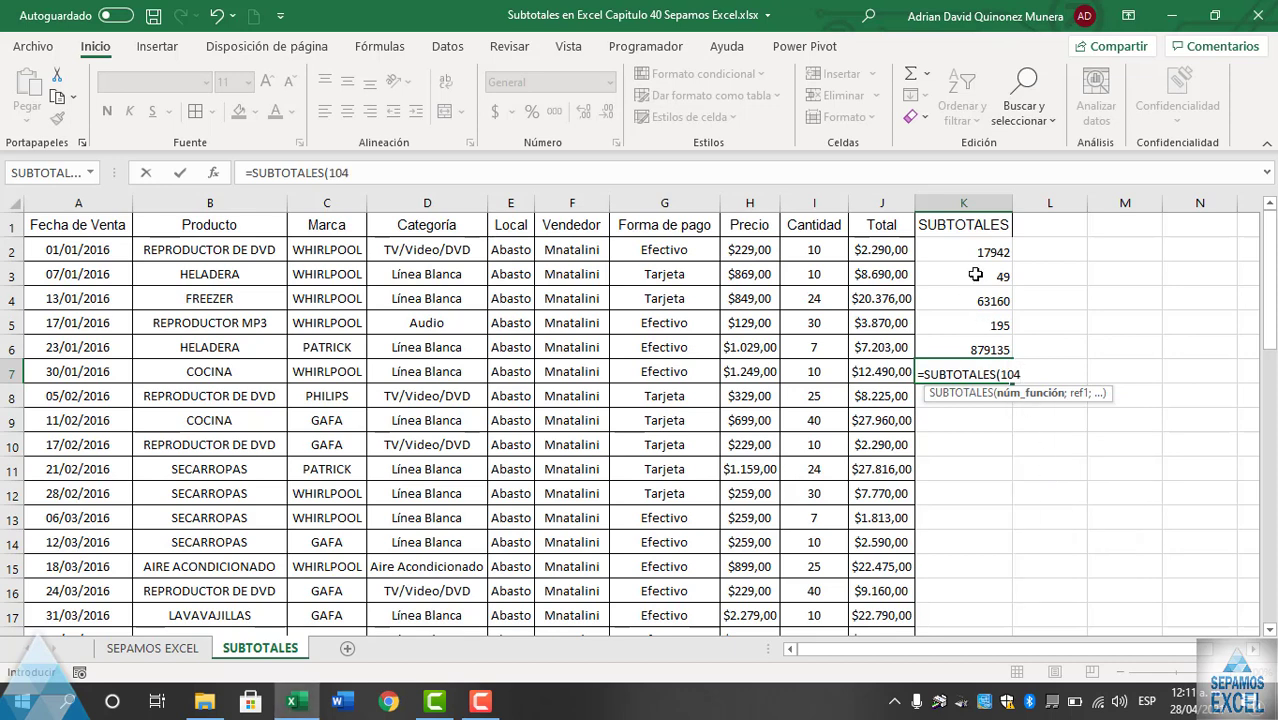
{"action": "key", "text": "Return"}
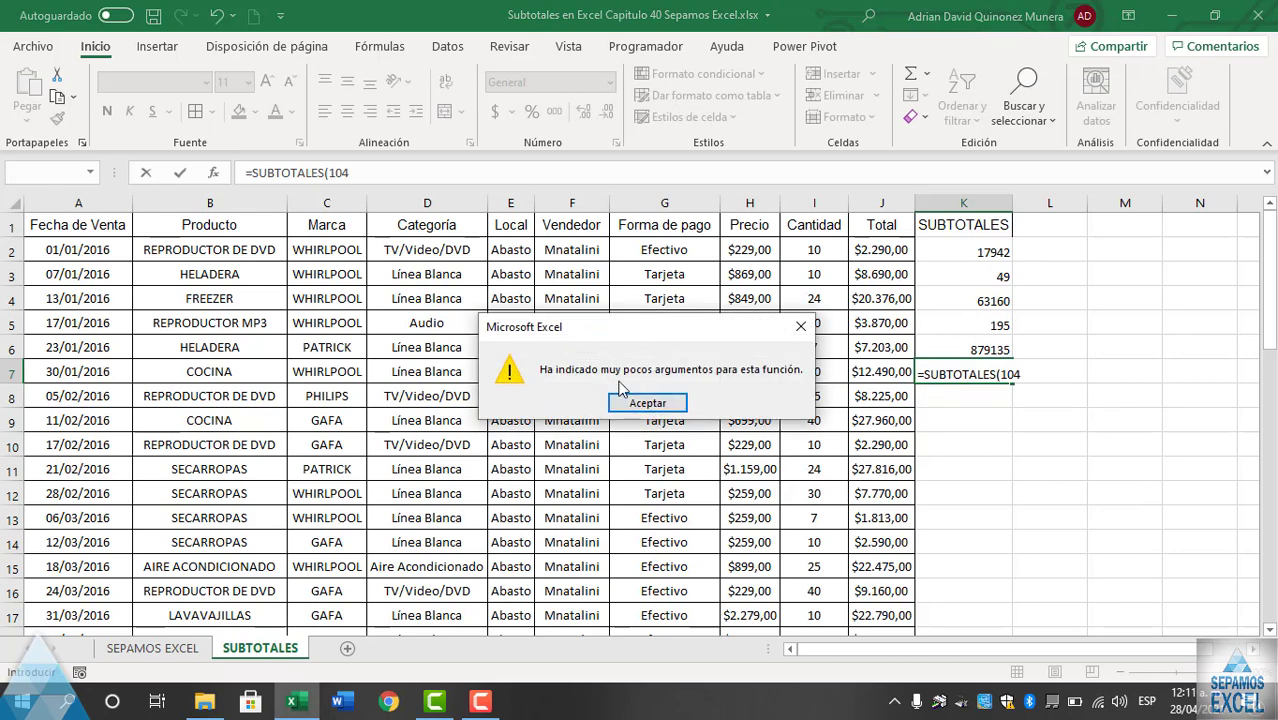
Dismiss the warning and complete the K7 formula with range K2:K6.
{"action": "left_click", "coordinate": [649, 404]}
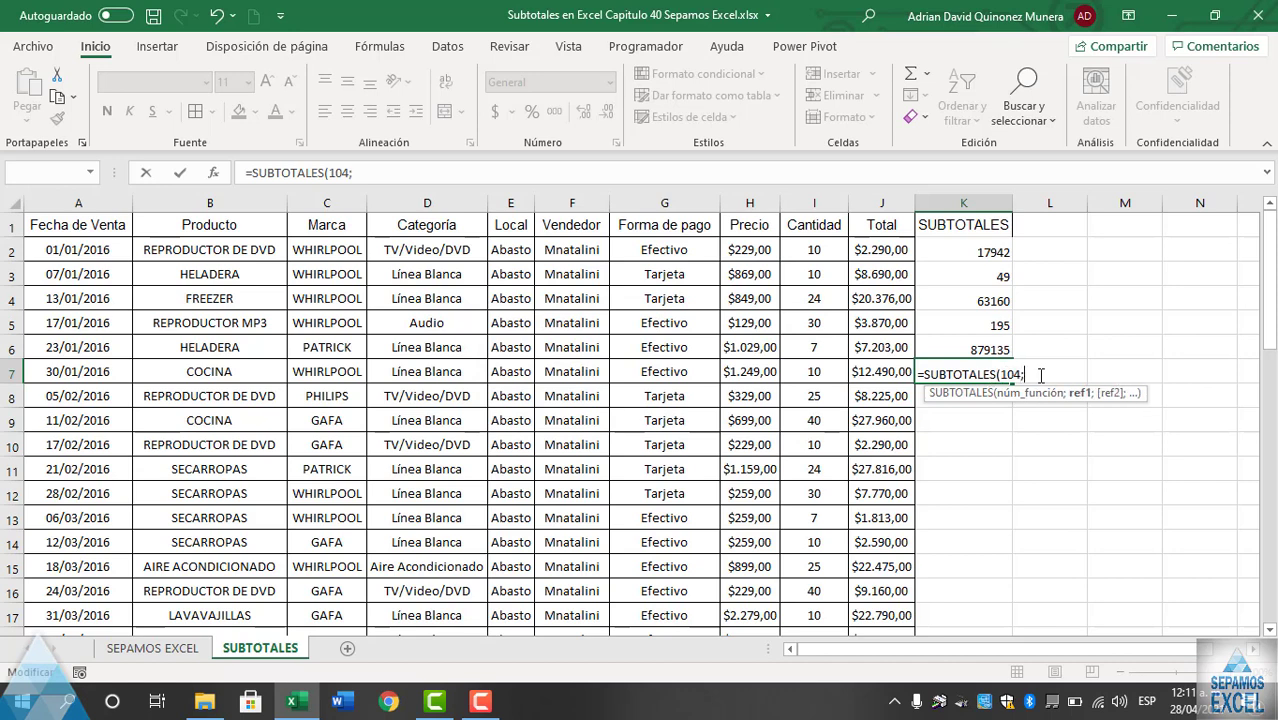
{"action": "left_click_drag", "start_coordinate": [961, 242], "coordinate": [956, 342]}
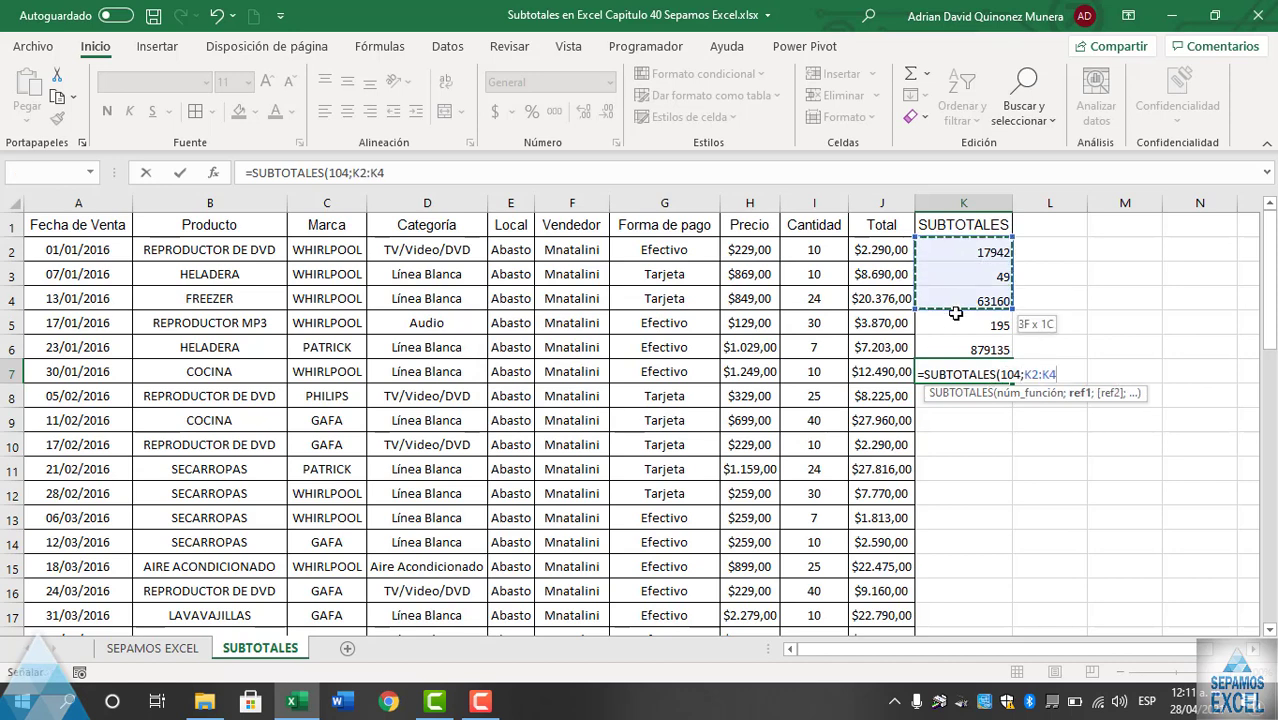
{"action": "key", "text": "Return"}
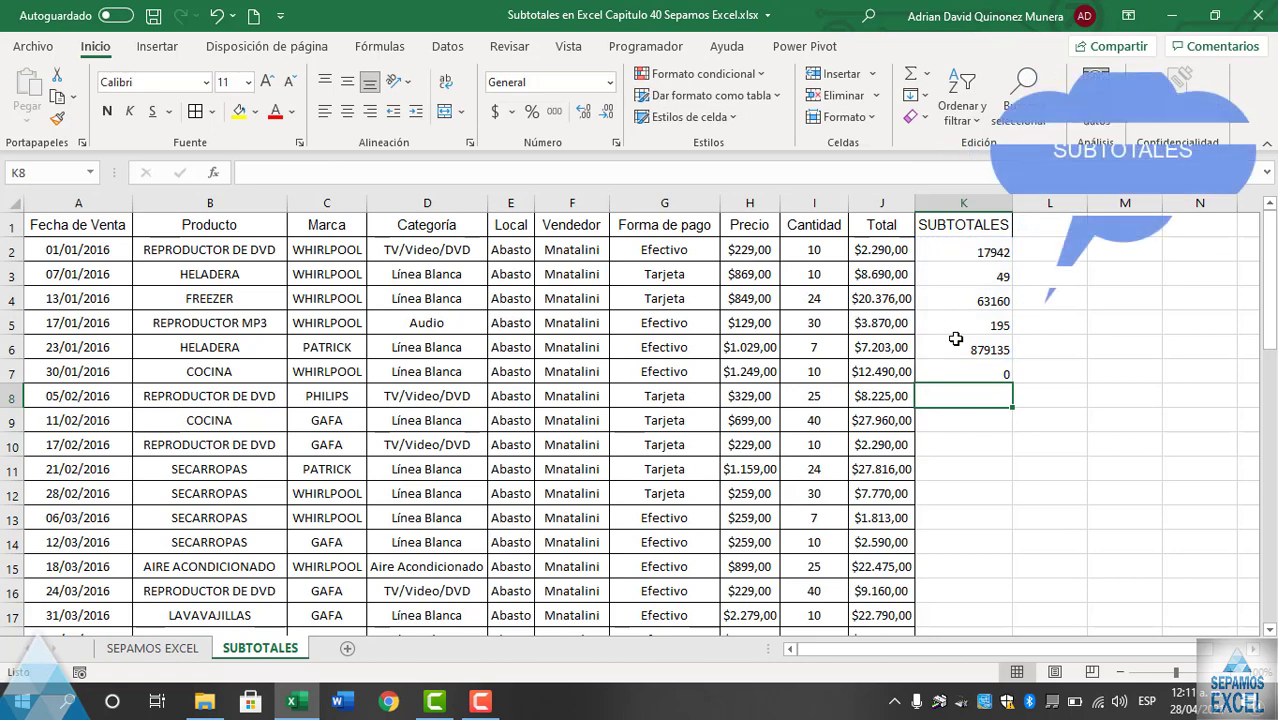
{"action": "left_click", "coordinate": [963, 371]}
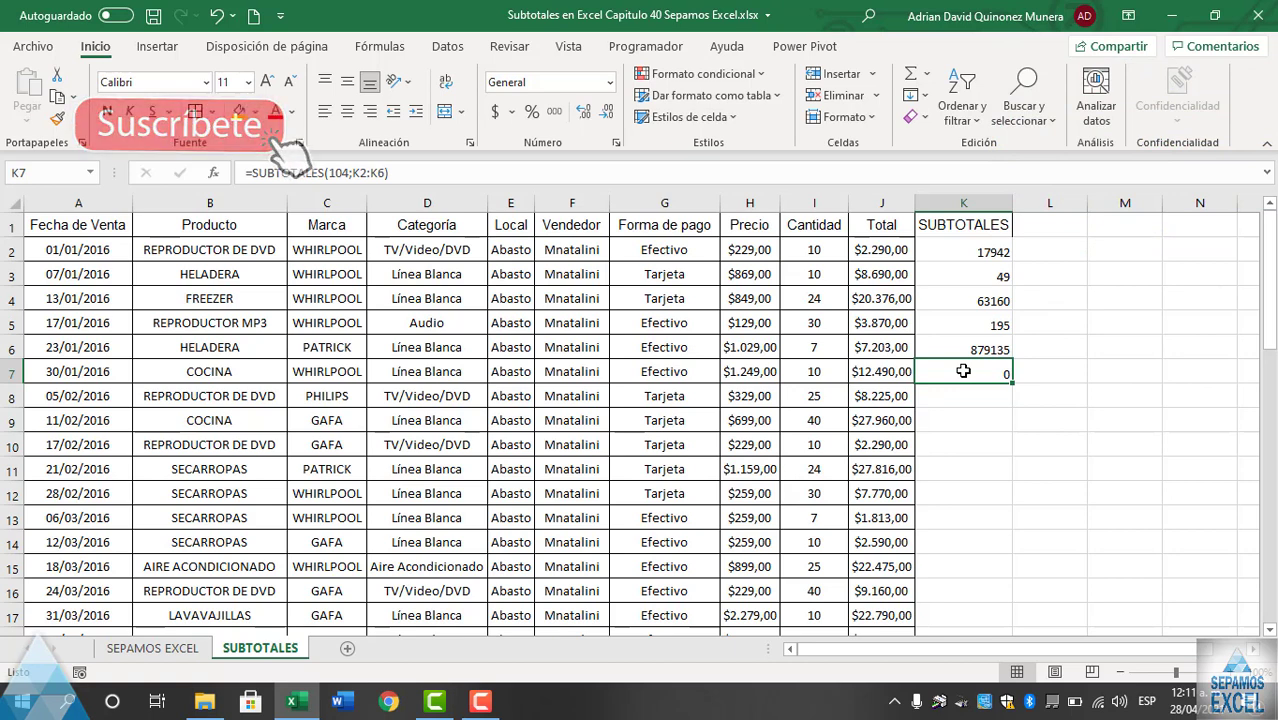
Rewrite K7 as =SUBTOTALES(4;K2:K6), which returns 0.
{"action": "key", "text": "F2"}
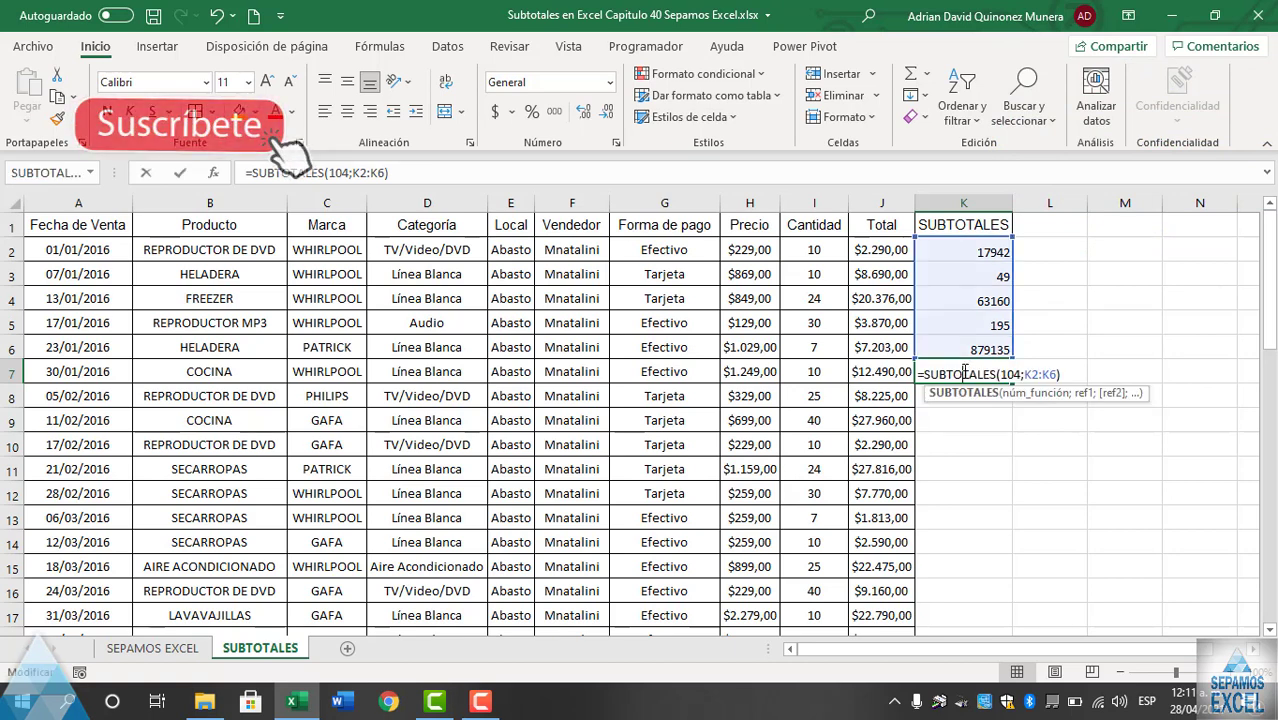
{"action": "key", "text": "BackSpace"}
{"action": "key", "text": "BackSpace"}
{"action": "key", "text": "BackSpace"}
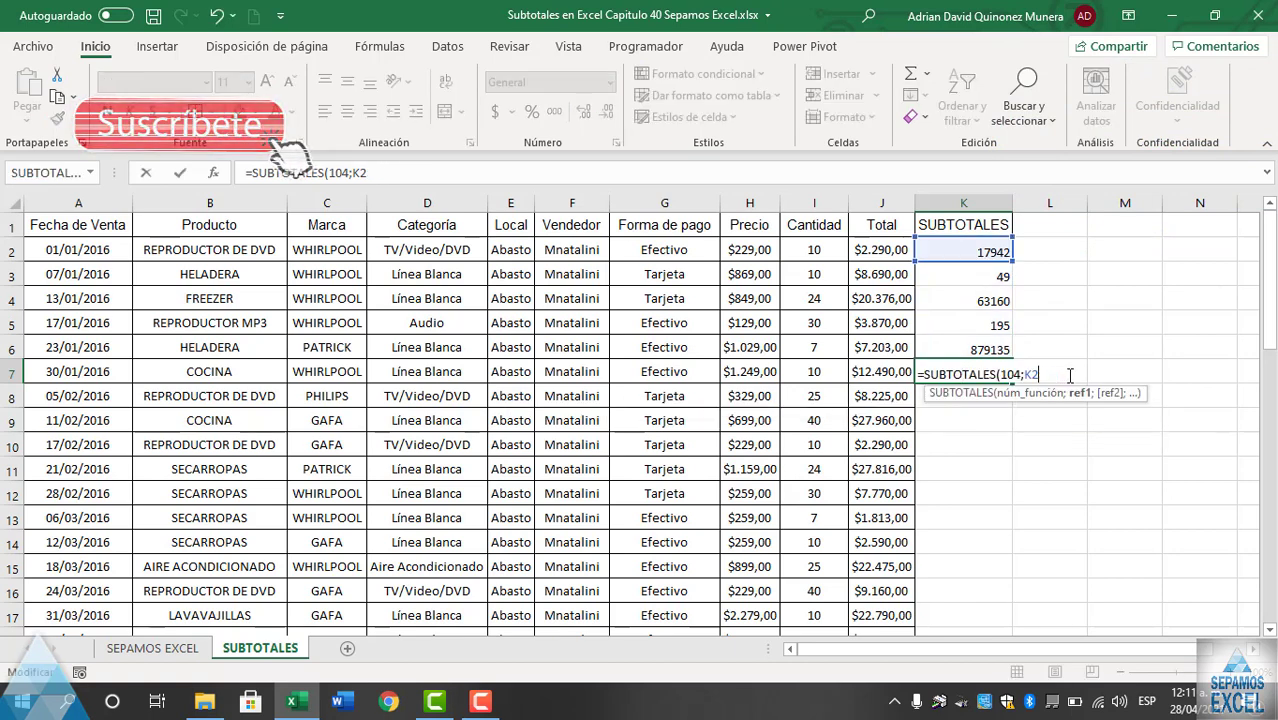
{"action": "key", "text": "BackSpace"}
{"action": "key", "text": "BackSpace"}
{"action": "key", "text": "BackSpace"}
{"action": "key", "text": "BackSpace"}
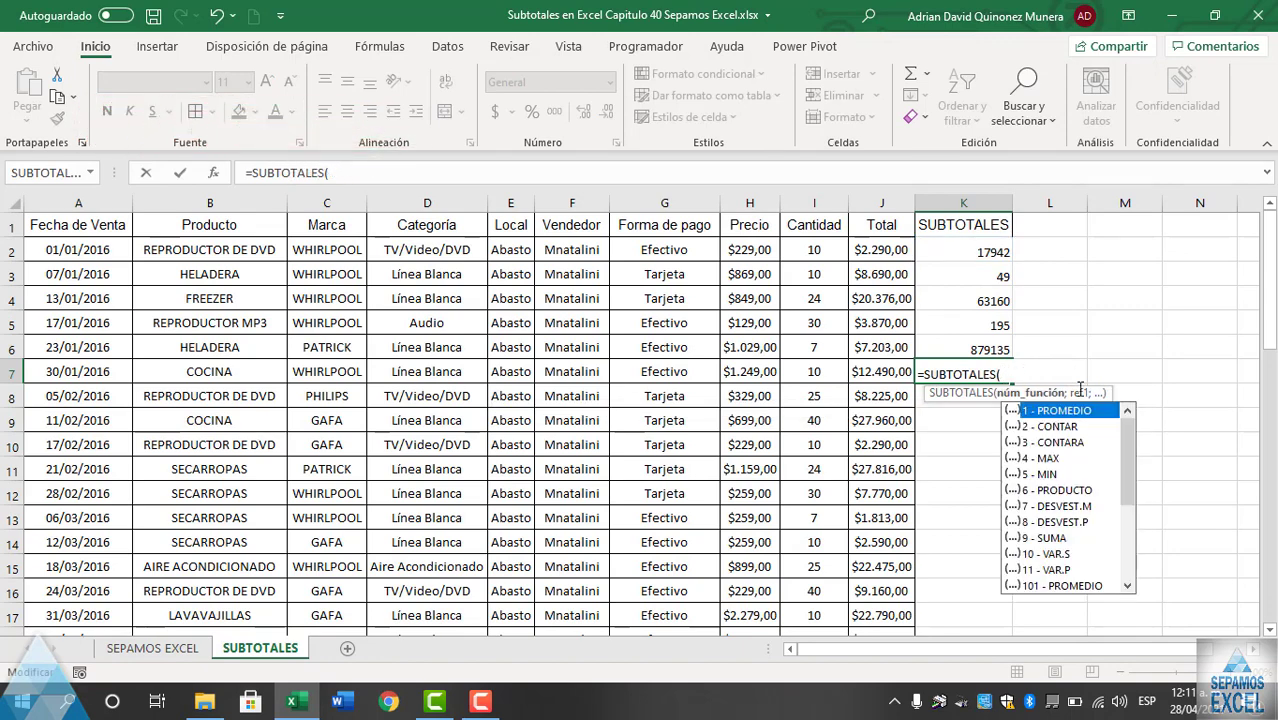
{"action": "left_click_drag", "start_coordinate": [1132, 464], "coordinate": [1134, 545]}
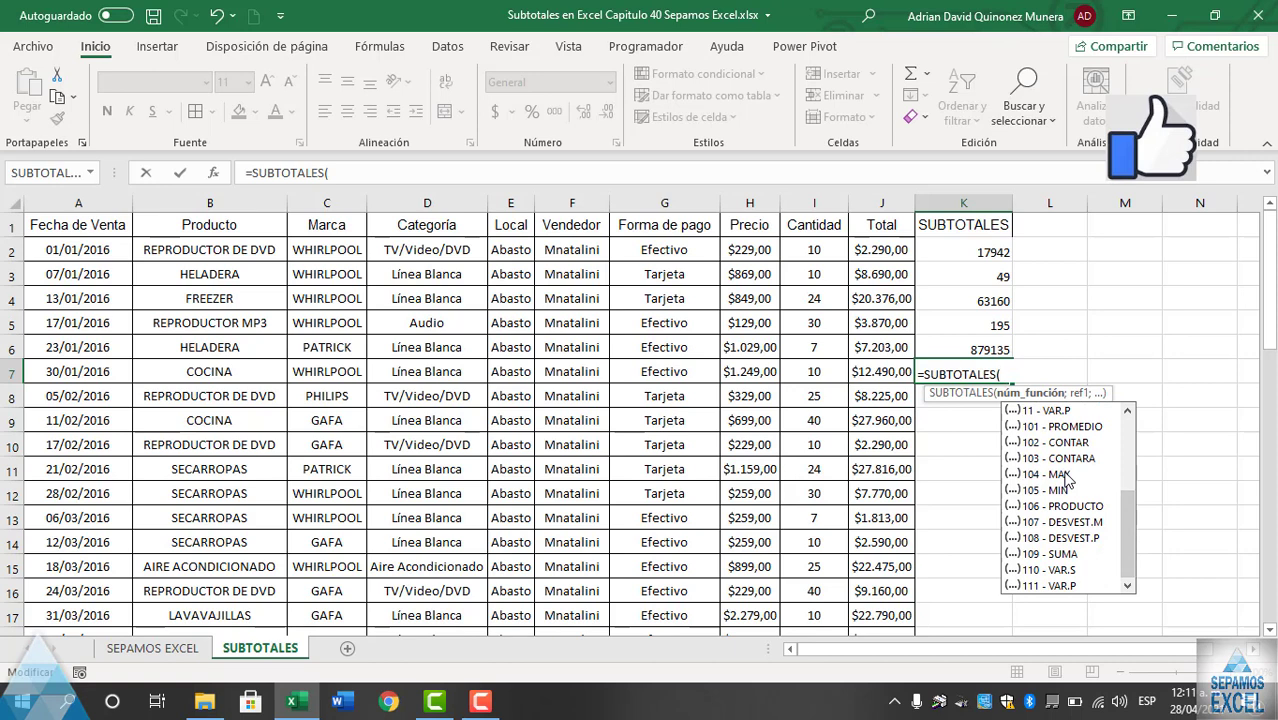
{"action": "left_click_drag", "start_coordinate": [1137, 530], "coordinate": [1132, 449]}
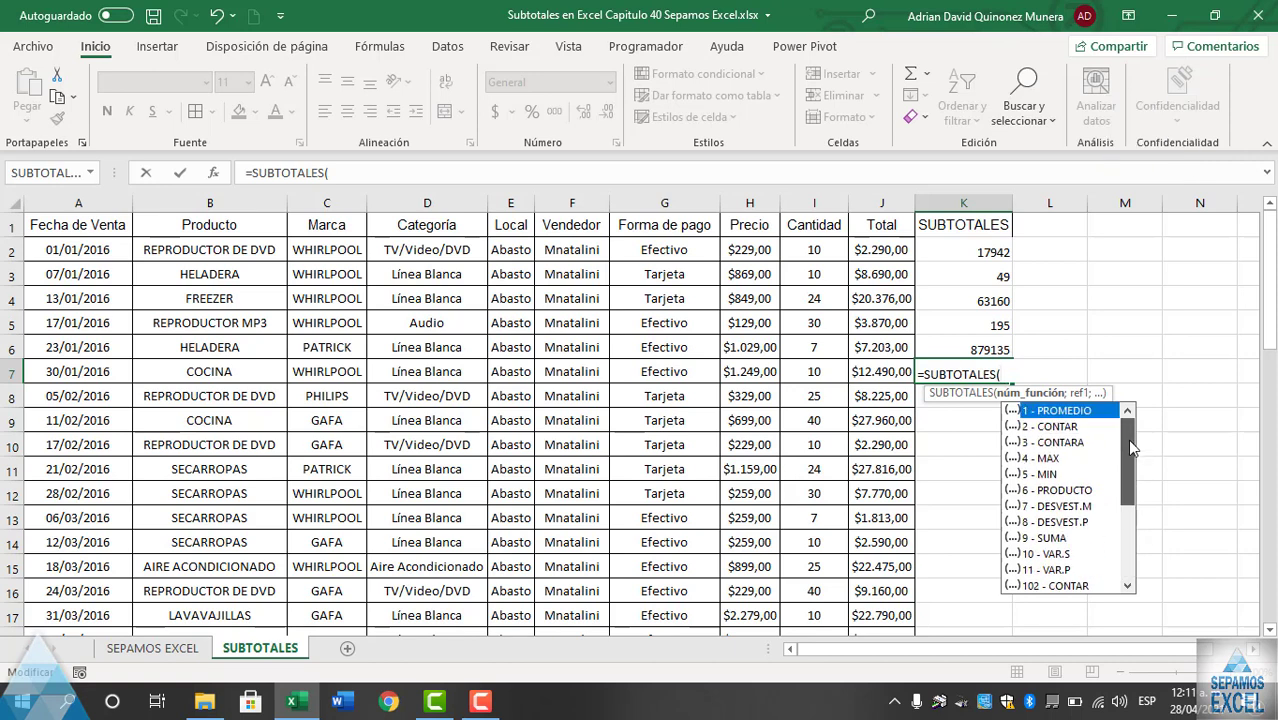
{"action": "double_click", "coordinate": [1072, 458]}
{"action": "type", "text": ";"}
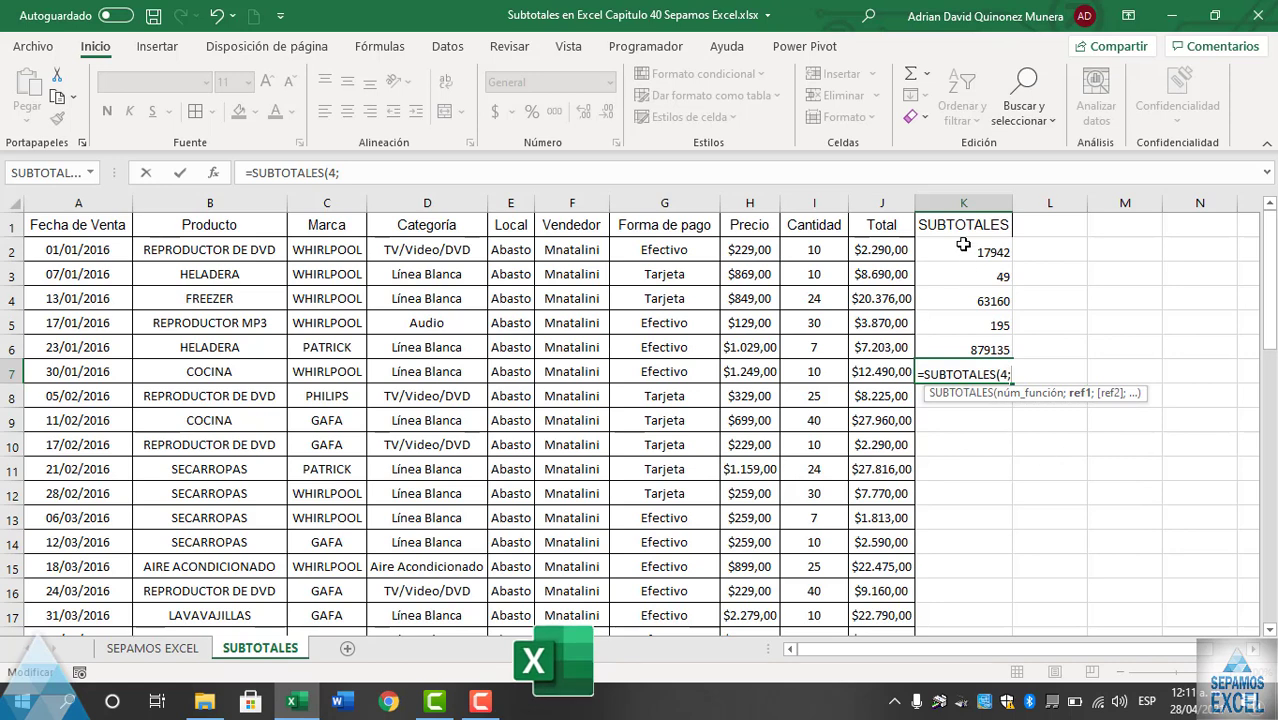
{"action": "left_click_drag", "start_coordinate": [962, 250], "coordinate": [965, 343]}
{"action": "key", "text": "Return"}
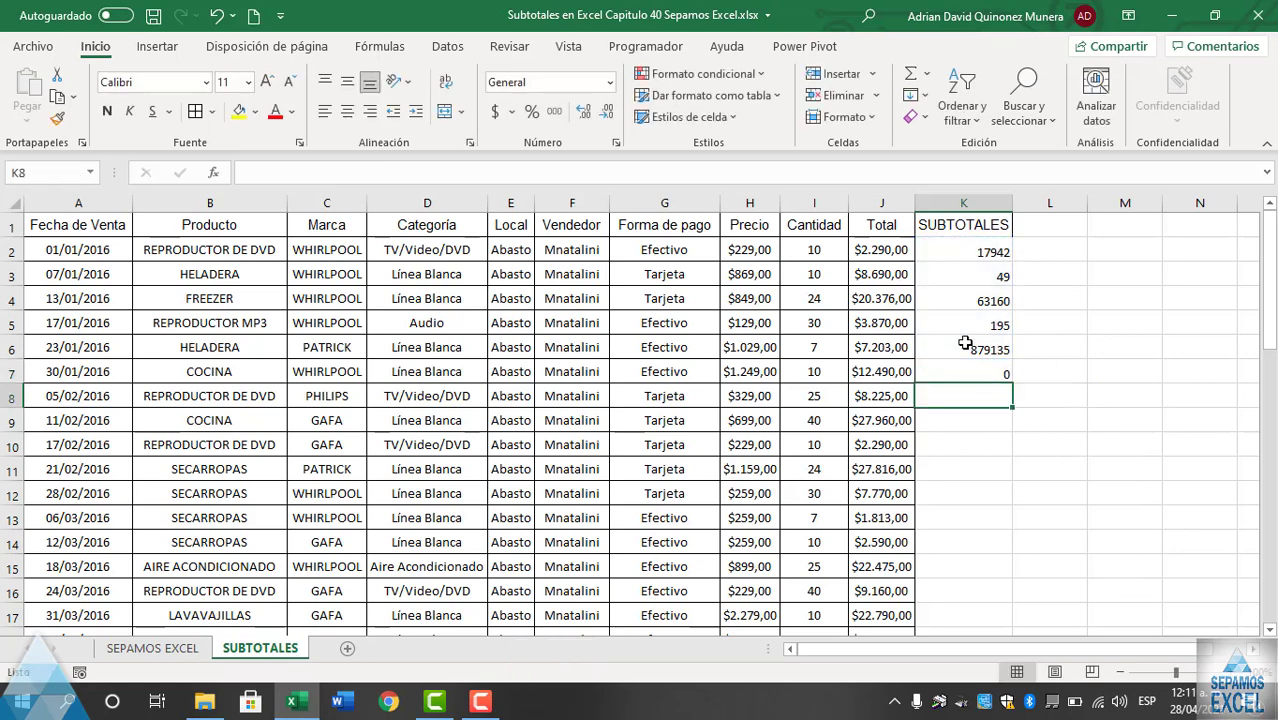
Delete the formula in K7, leaving the cell empty.
{"action": "left_click", "coordinate": [984, 375]}
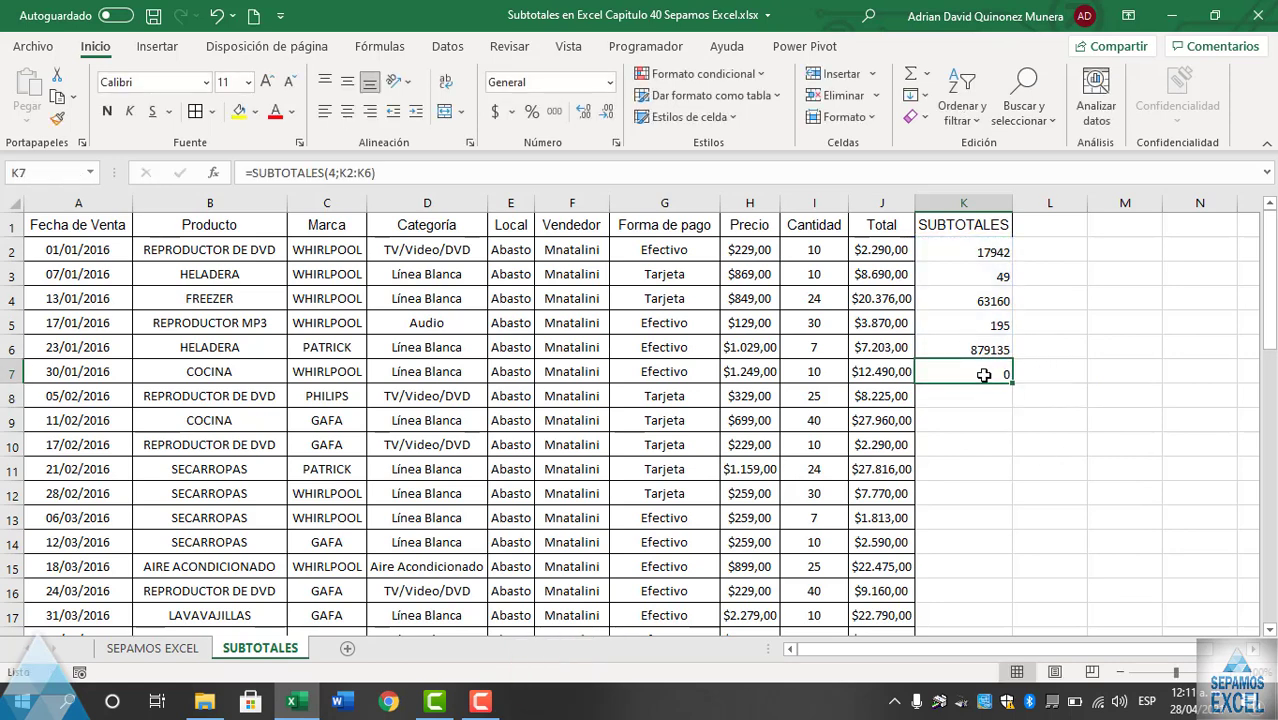
{"action": "key", "text": "BackSpace"}
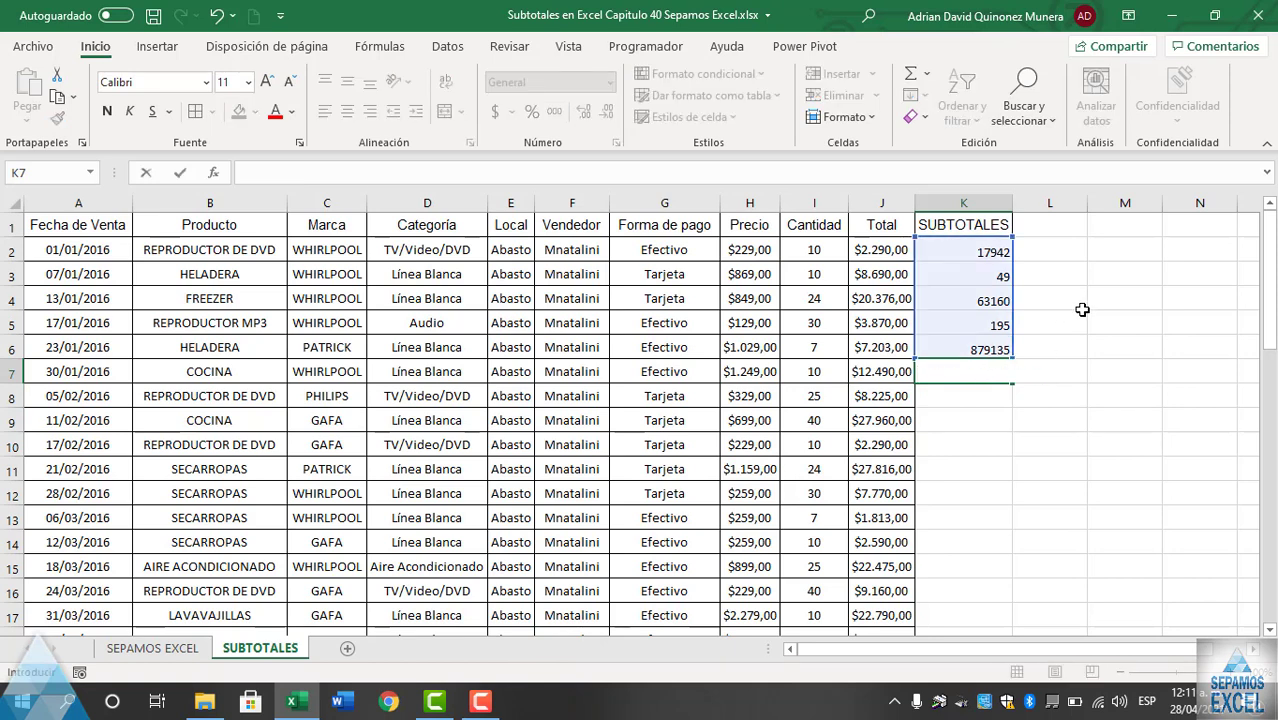
{"action": "left_click", "coordinate": [1082, 310]}
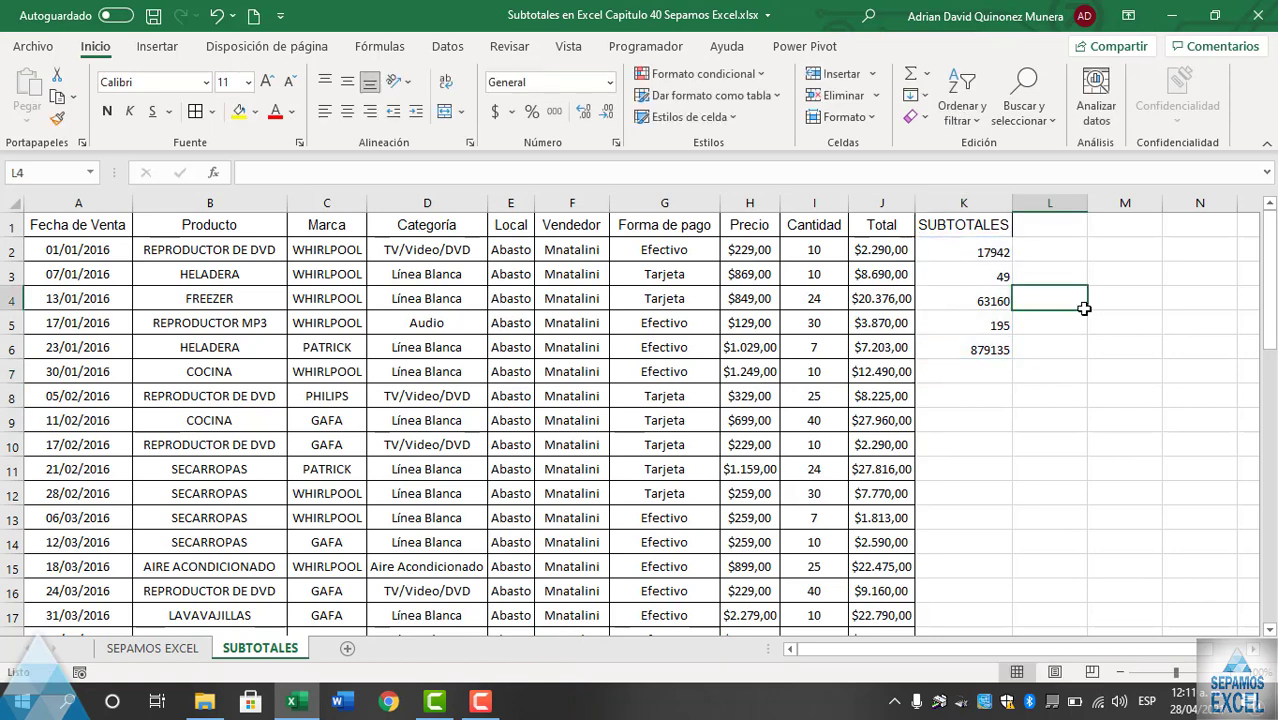
Enter =SUBTOTALES(4;I2:I50) in K7 to return the maximum Cantidad, 45.
{"action": "left_click", "coordinate": [973, 375]}
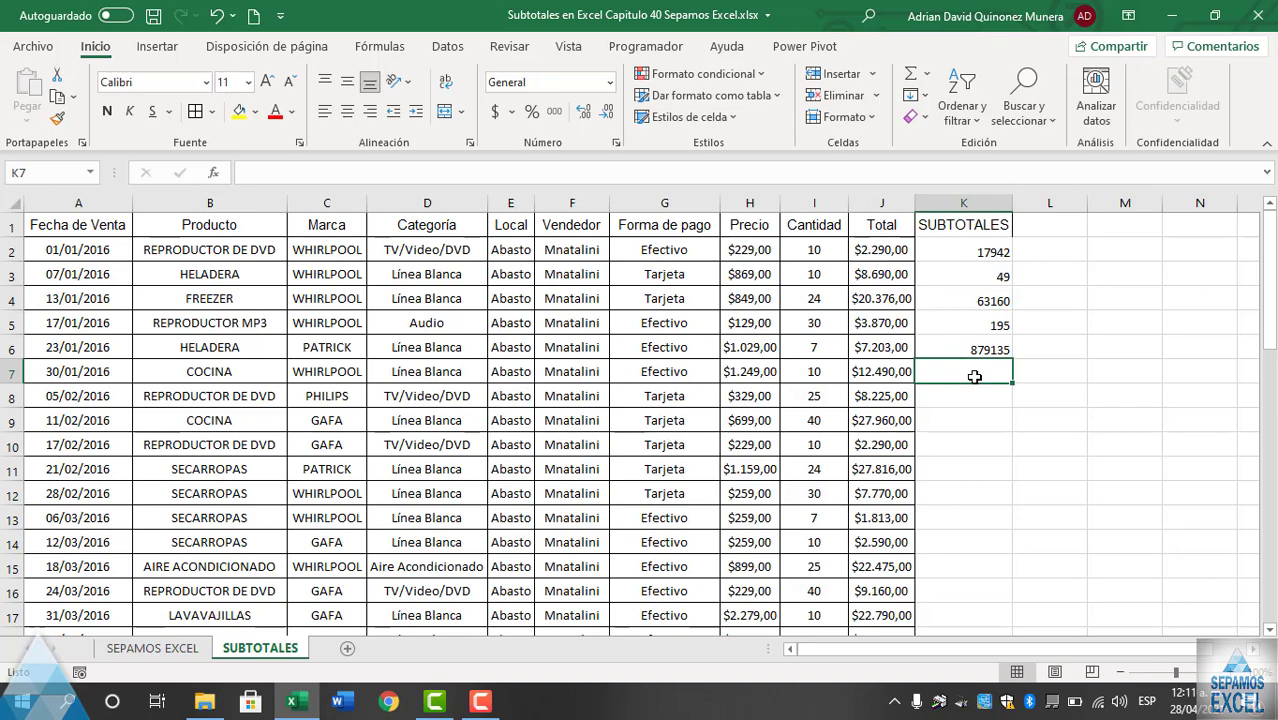
{"action": "type", "text": "=SUB"}
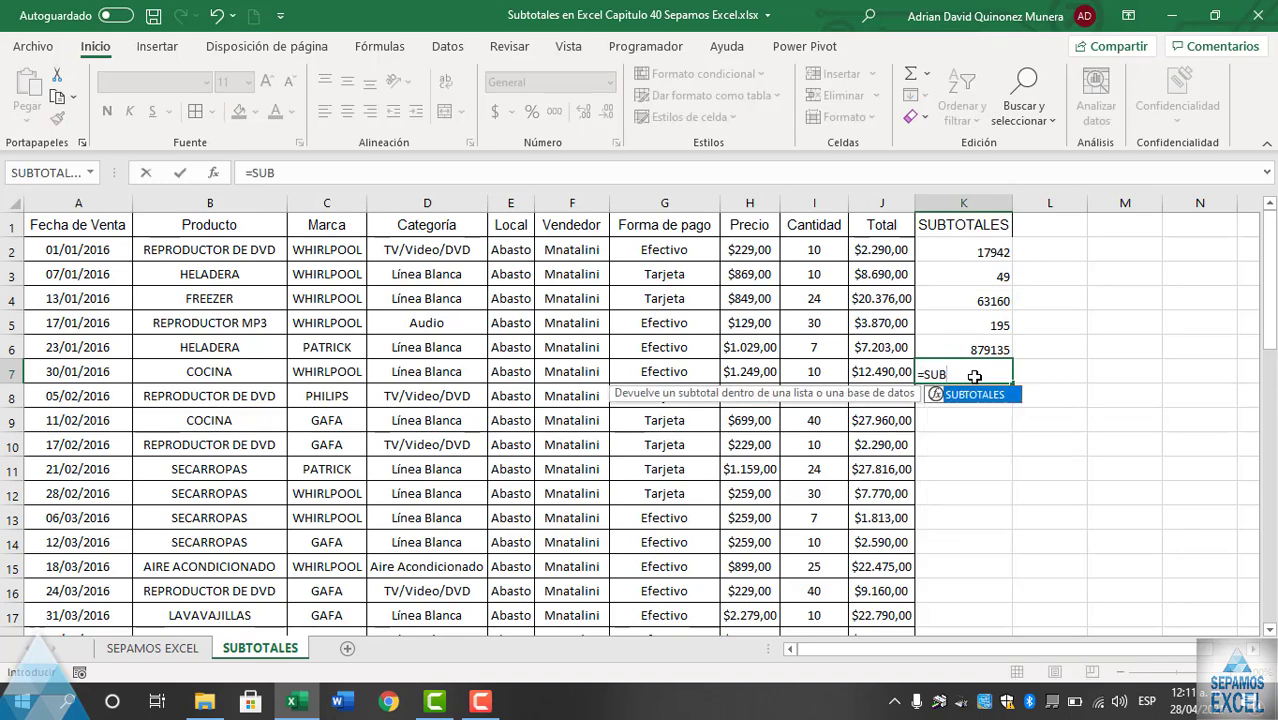
{"action": "double_click", "coordinate": [975, 396]}
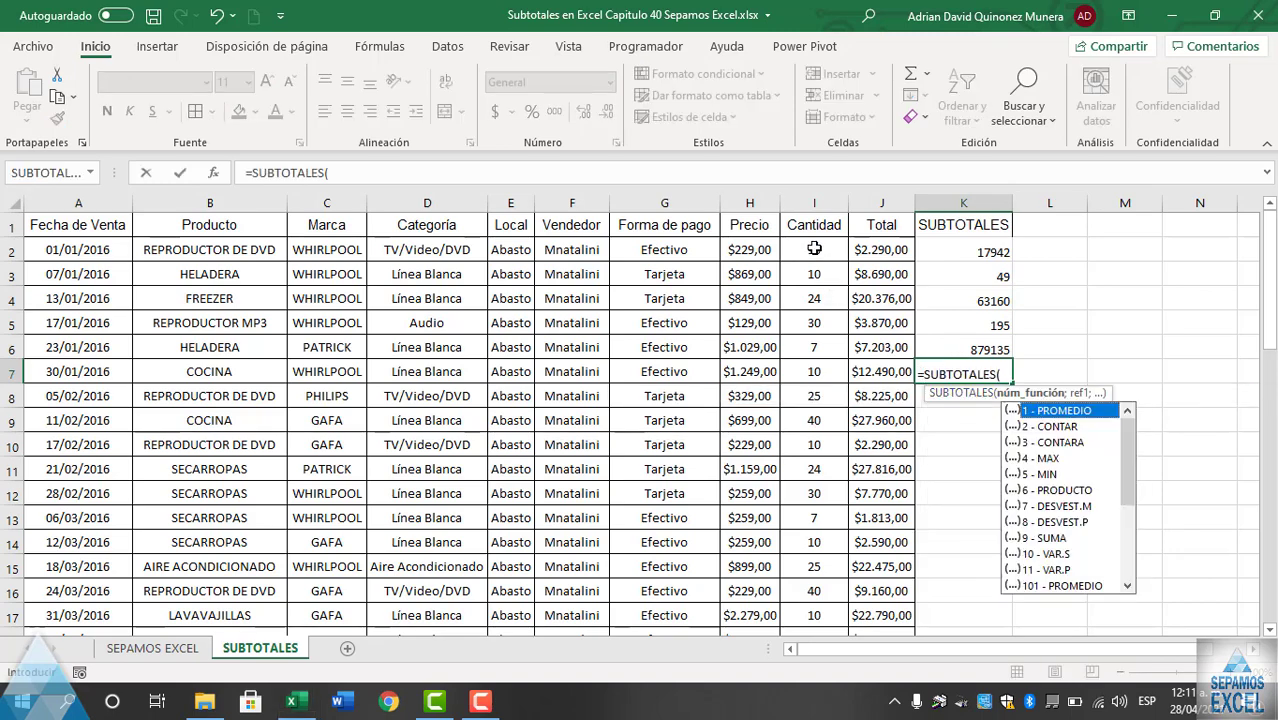
{"action": "left_click_drag", "start_coordinate": [814, 249], "coordinate": [814, 271]}
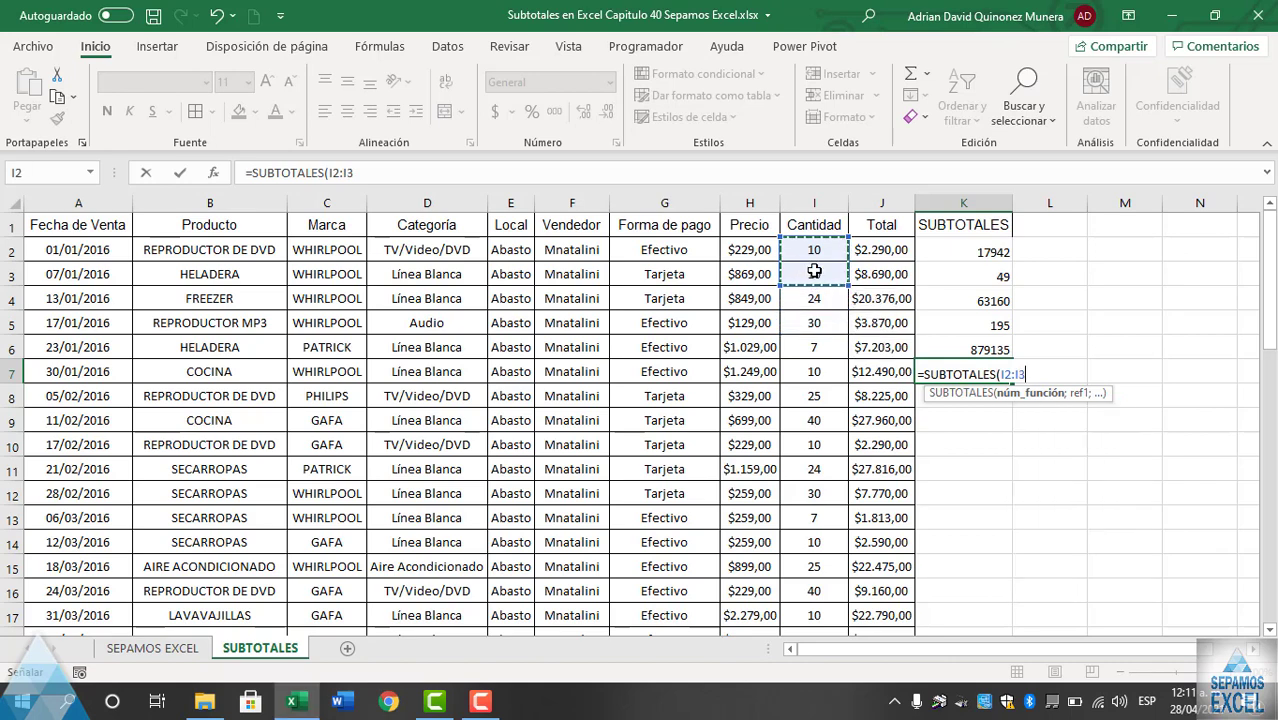
{"action": "key", "text": "BackSpace"}
{"action": "key", "text": "BackSpace"}
{"action": "key", "text": "BackSpace"}
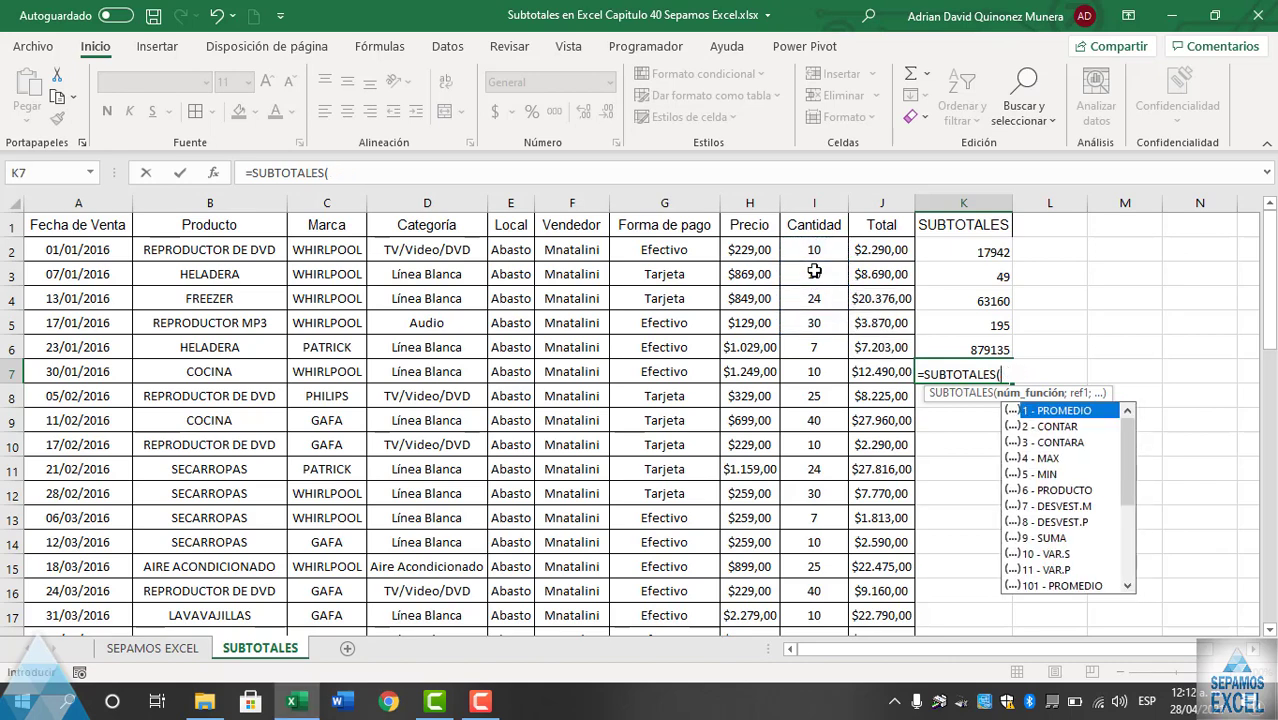
{"action": "double_click", "coordinate": [1061, 457]}
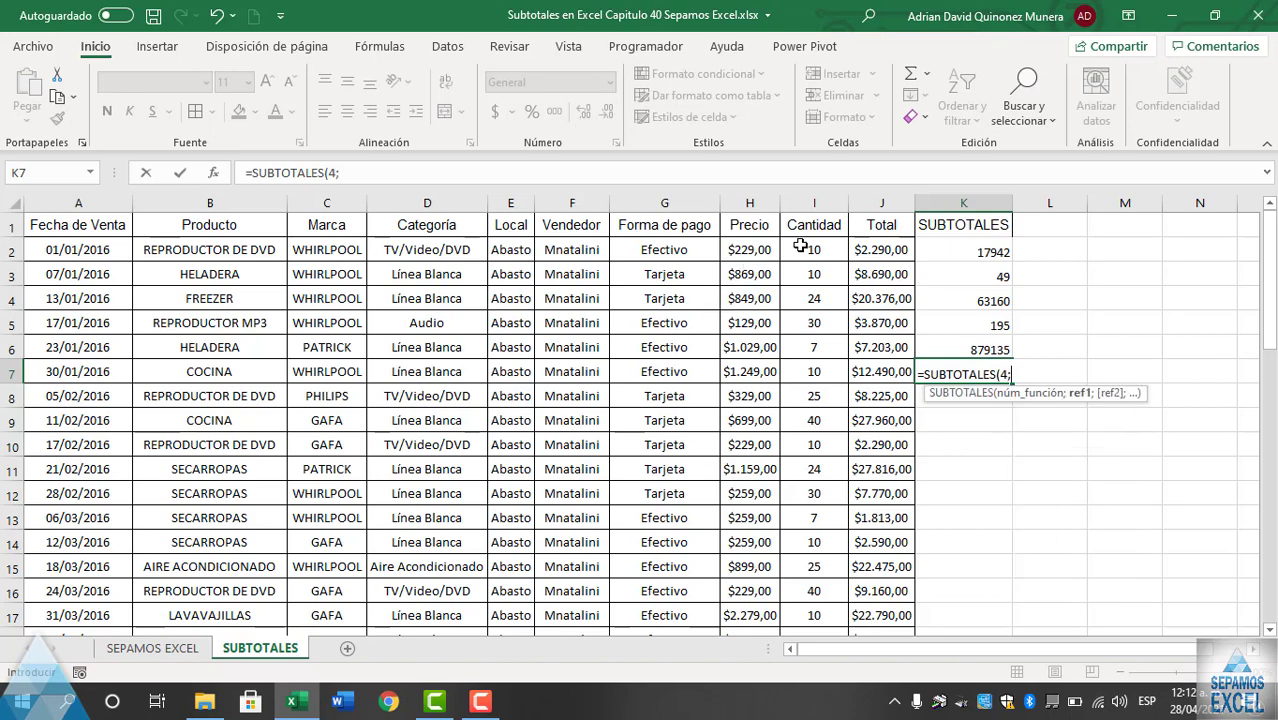
{"action": "mouse_move", "coordinate": [800, 245]}
{"action": "left_mouse_down"}
{"action": "mouse_move", "coordinate": [811, 664]}
{"action": "mouse_move", "coordinate": [814, 626]}
{"action": "left_mouse_up"}
{"action": "scroll", "coordinate": [843, 492], "scroll_direction": "up", "scroll_amount": 7}
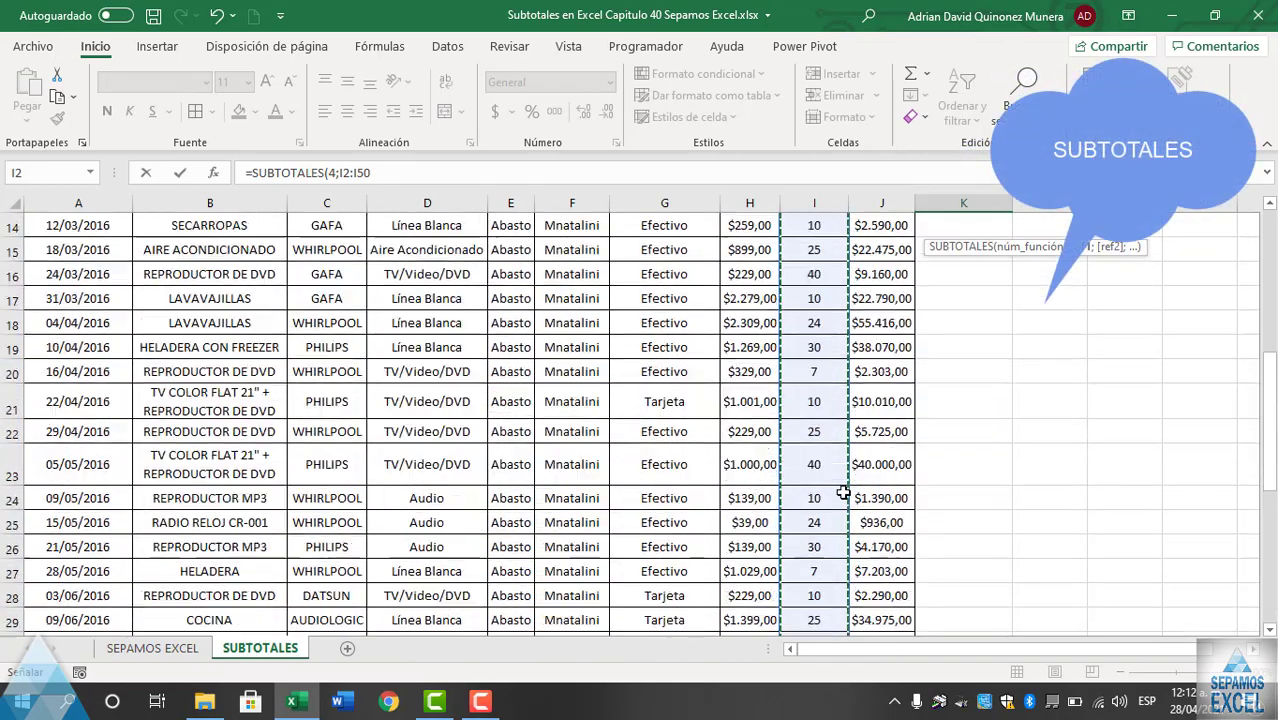
{"action": "scroll", "coordinate": [843, 492], "scroll_direction": "up", "scroll_amount": 3}
{"action": "scroll", "coordinate": [843, 492], "scroll_direction": "up", "scroll_amount": 2}
{"action": "key", "text": "Return"}
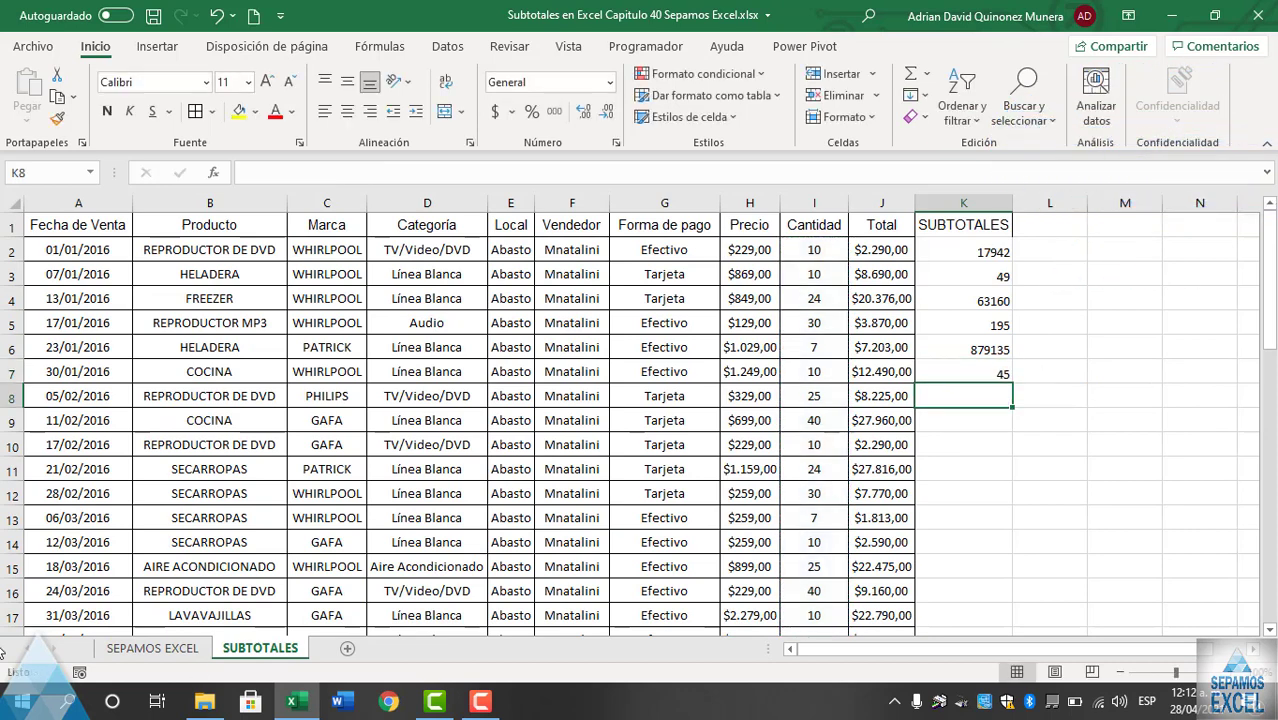
{"action": "left_click", "coordinate": [965, 372]}
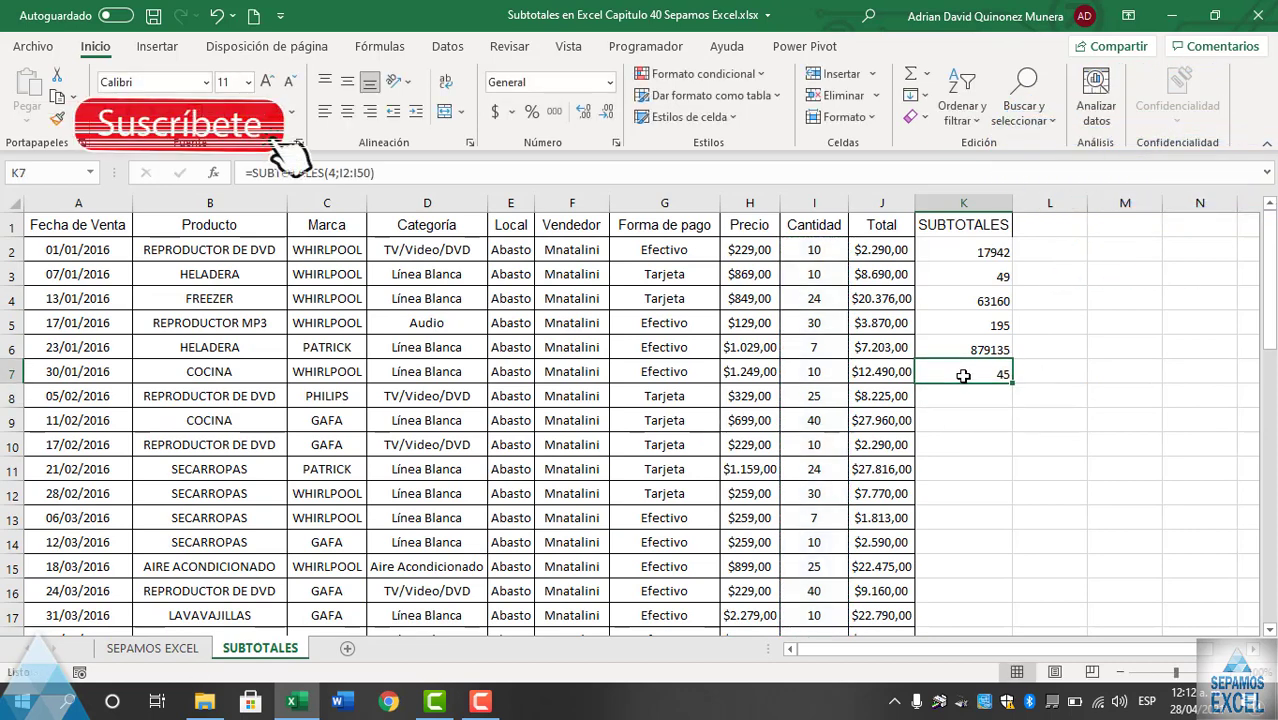
Enter =SUBTOTALES(5;I2:I50) in K8 to return the minimum Cantidad, 5.
{"action": "left_click", "coordinate": [965, 404]}
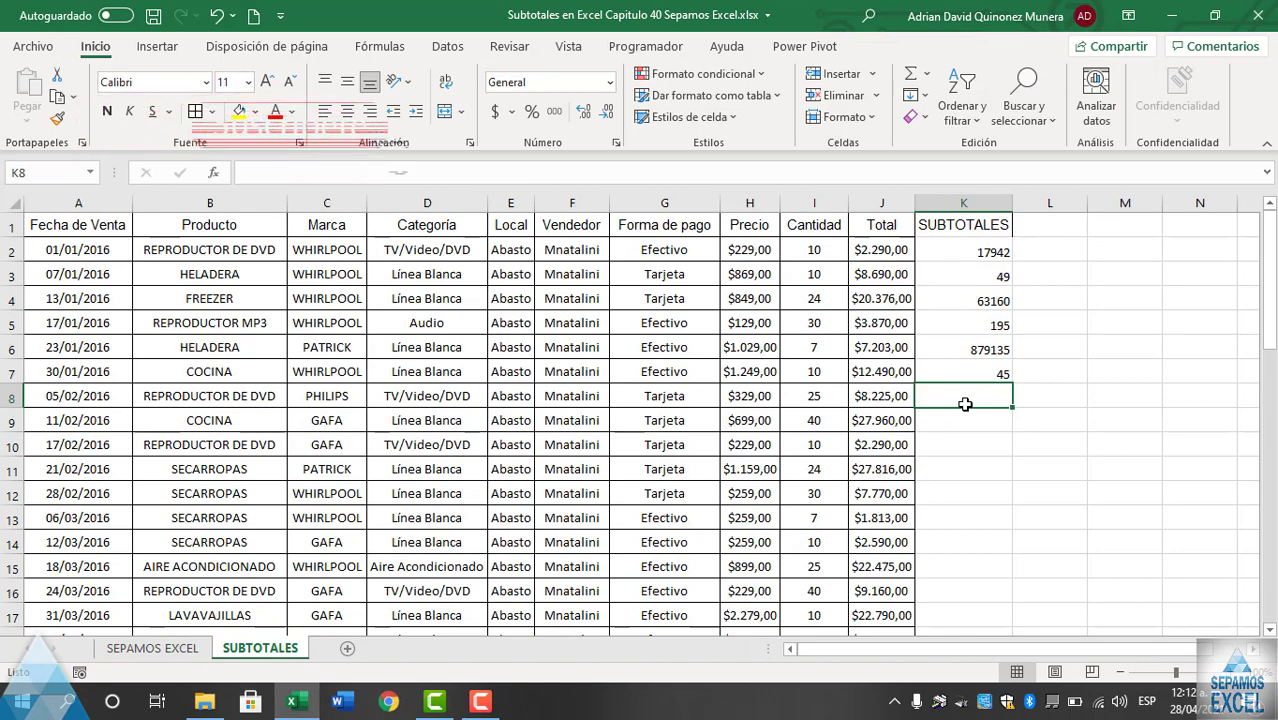
{"action": "type", "text": "=SUB"}
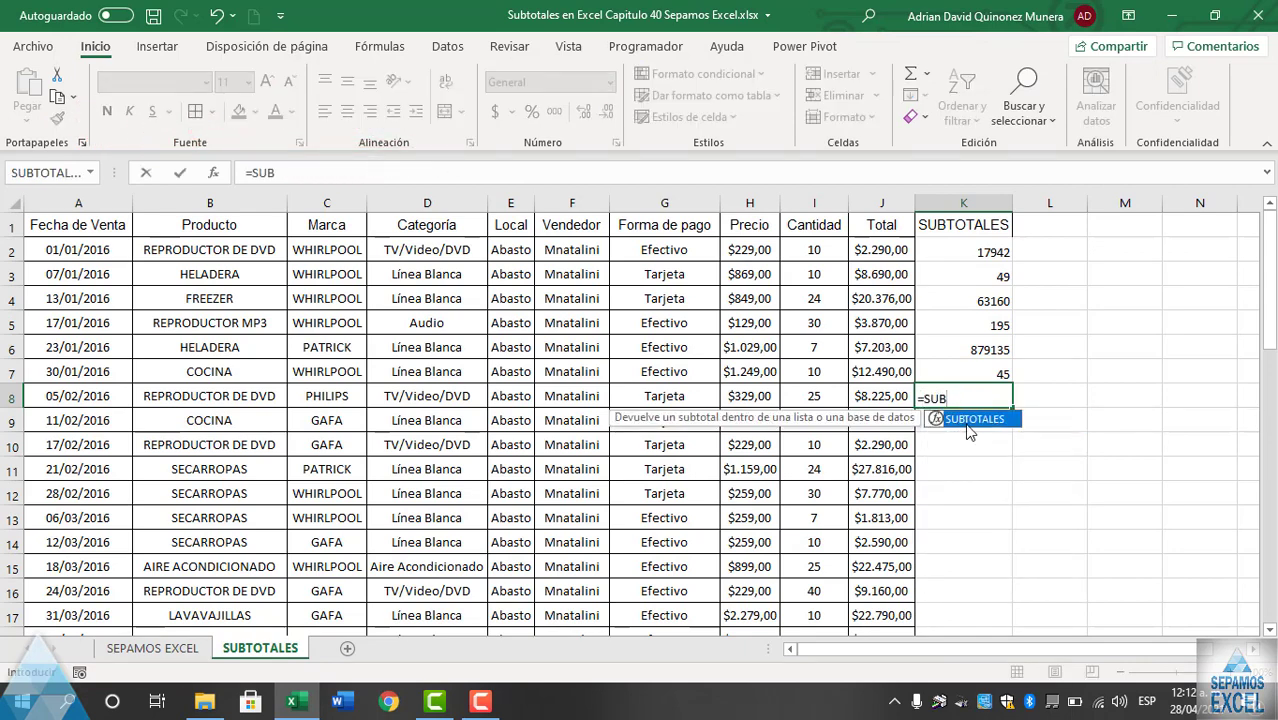
{"action": "double_click", "coordinate": [968, 420]}
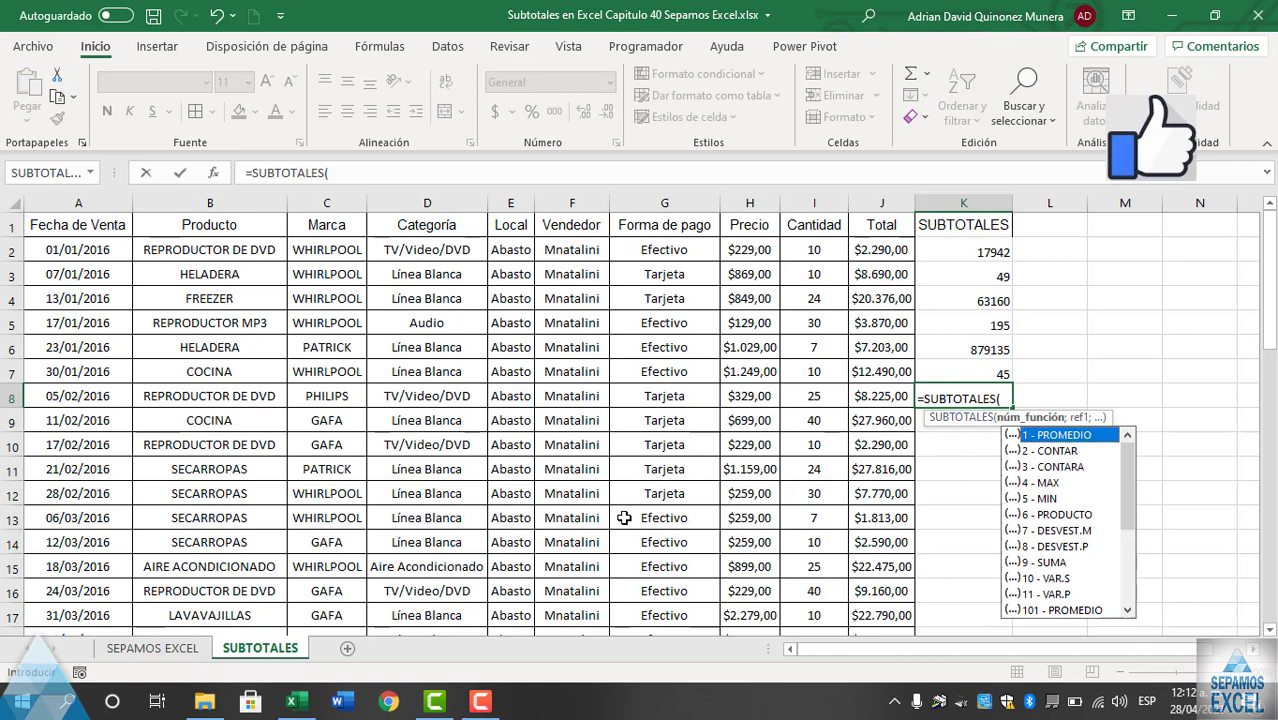
{"action": "left_click", "coordinate": [1035, 500]}
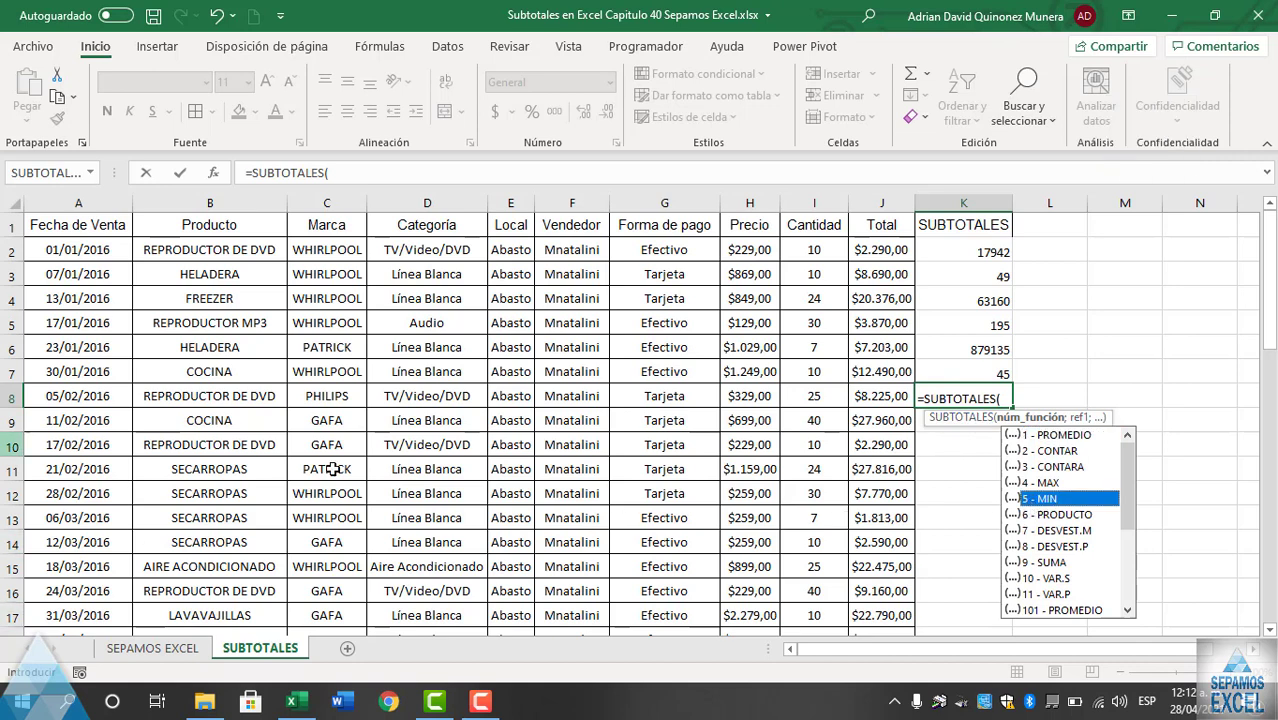
{"action": "double_click", "coordinate": [1056, 496]}
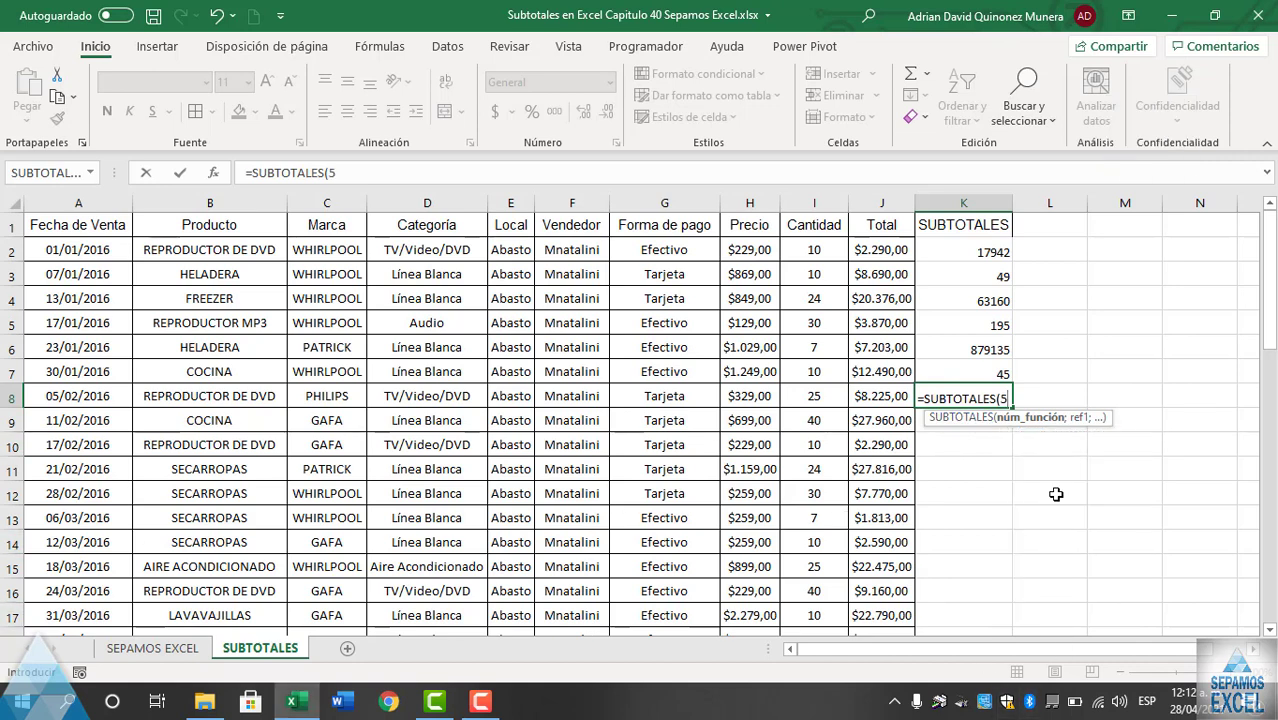
{"action": "type", "text": ";"}
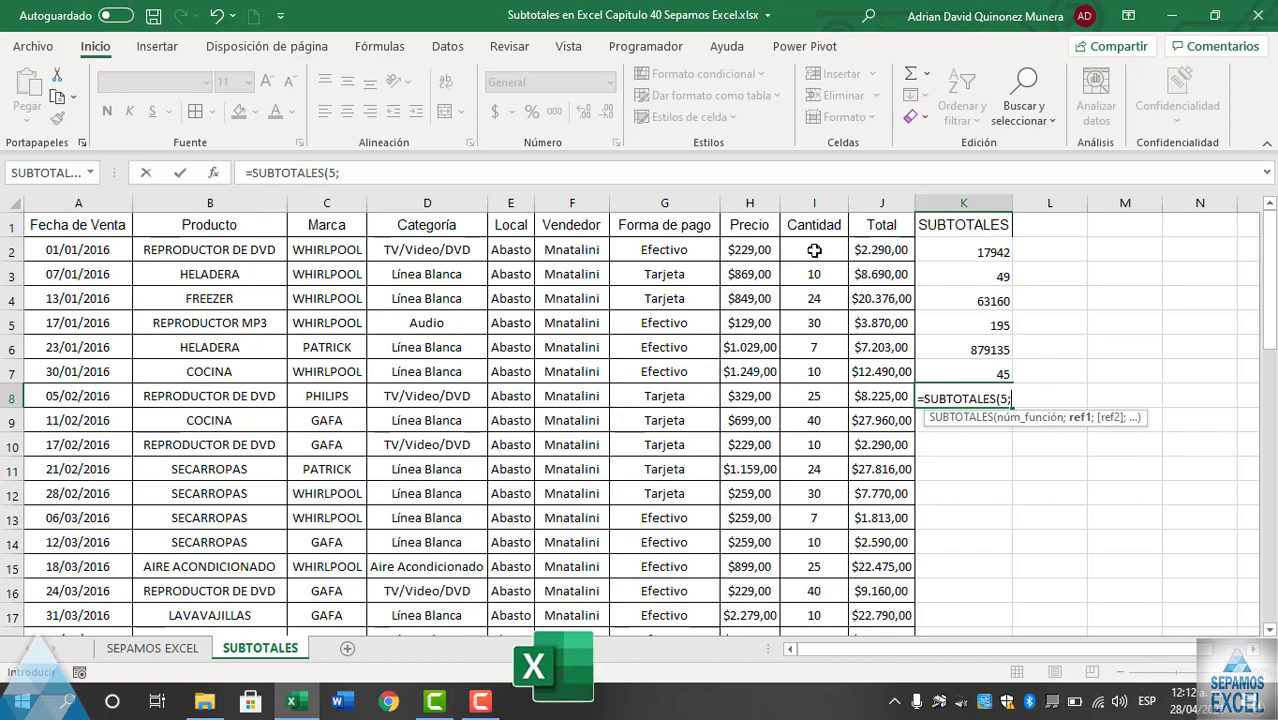
{"action": "mouse_move", "coordinate": [814, 250]}
{"action": "left_mouse_down"}
{"action": "mouse_move", "coordinate": [801, 477]}
{"action": "mouse_move", "coordinate": [820, 646]}
{"action": "mouse_move", "coordinate": [820, 613]}
{"action": "mouse_move", "coordinate": [845, 598]}
{"action": "left_mouse_up"}
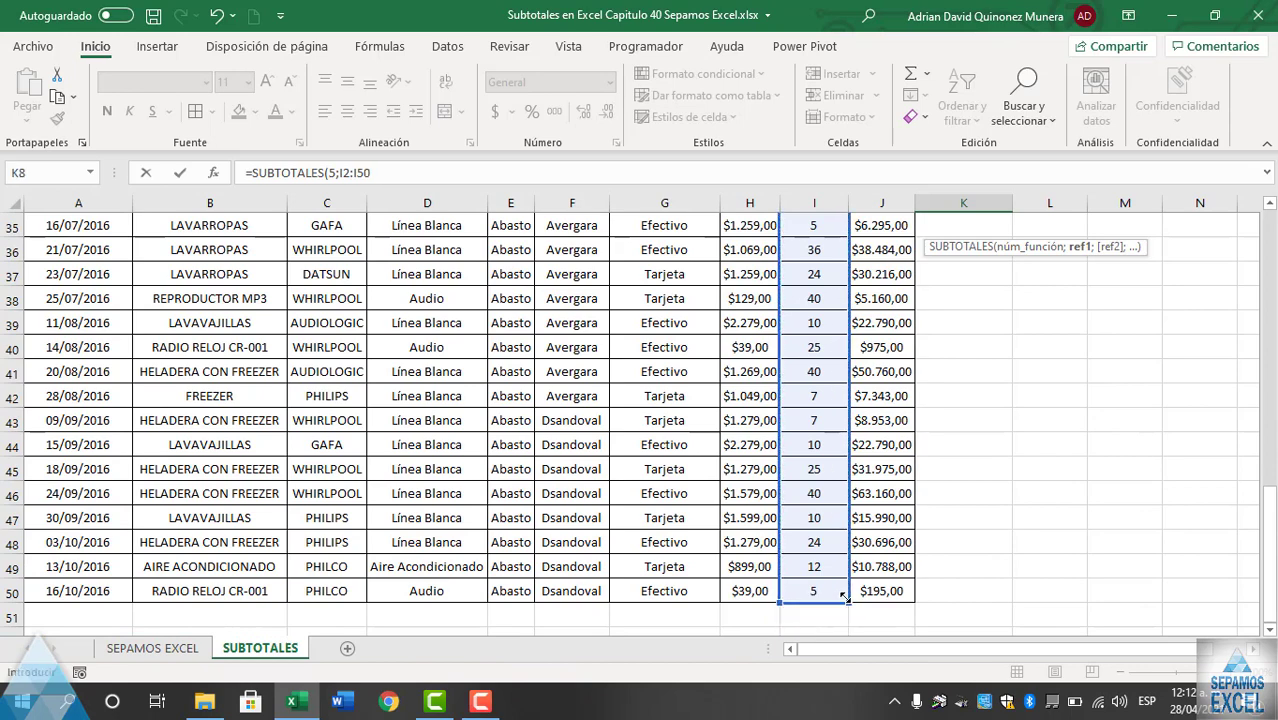
{"action": "key", "text": "Return"}
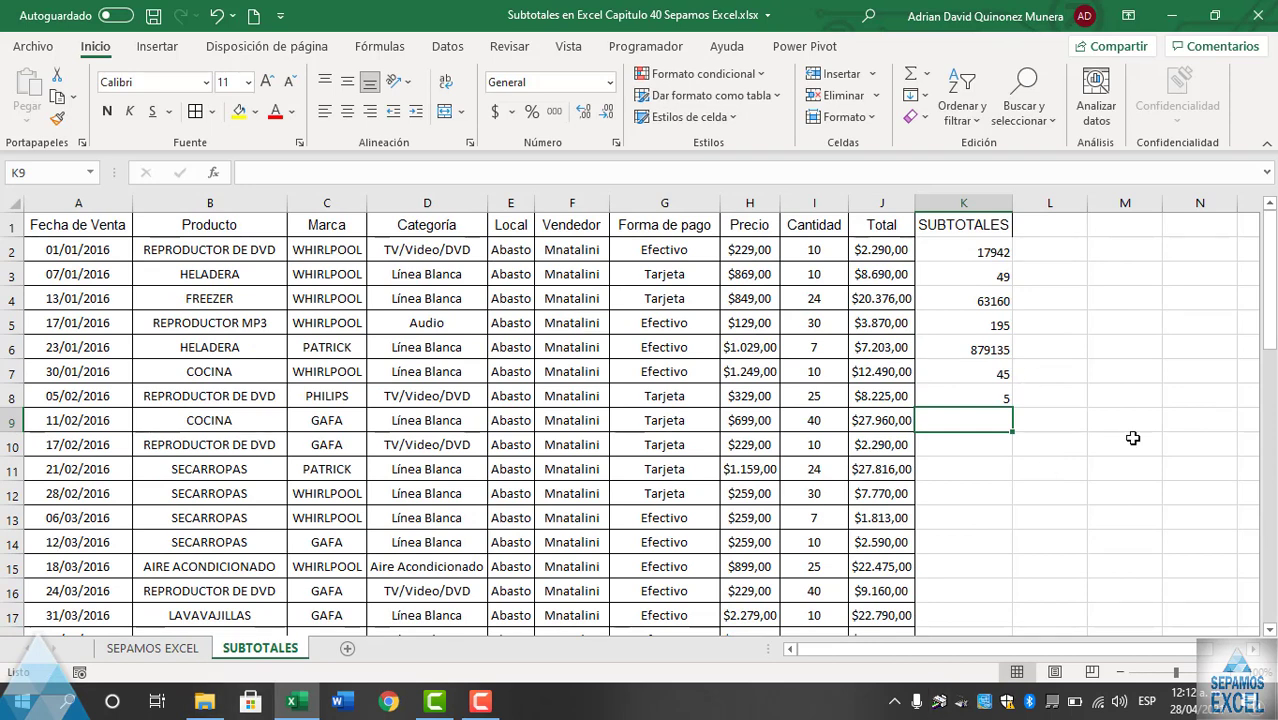
Start a SUBTOTALES formula in L2, opening and cancelling its argument dialog.
{"action": "left_click", "coordinate": [1038, 253]}
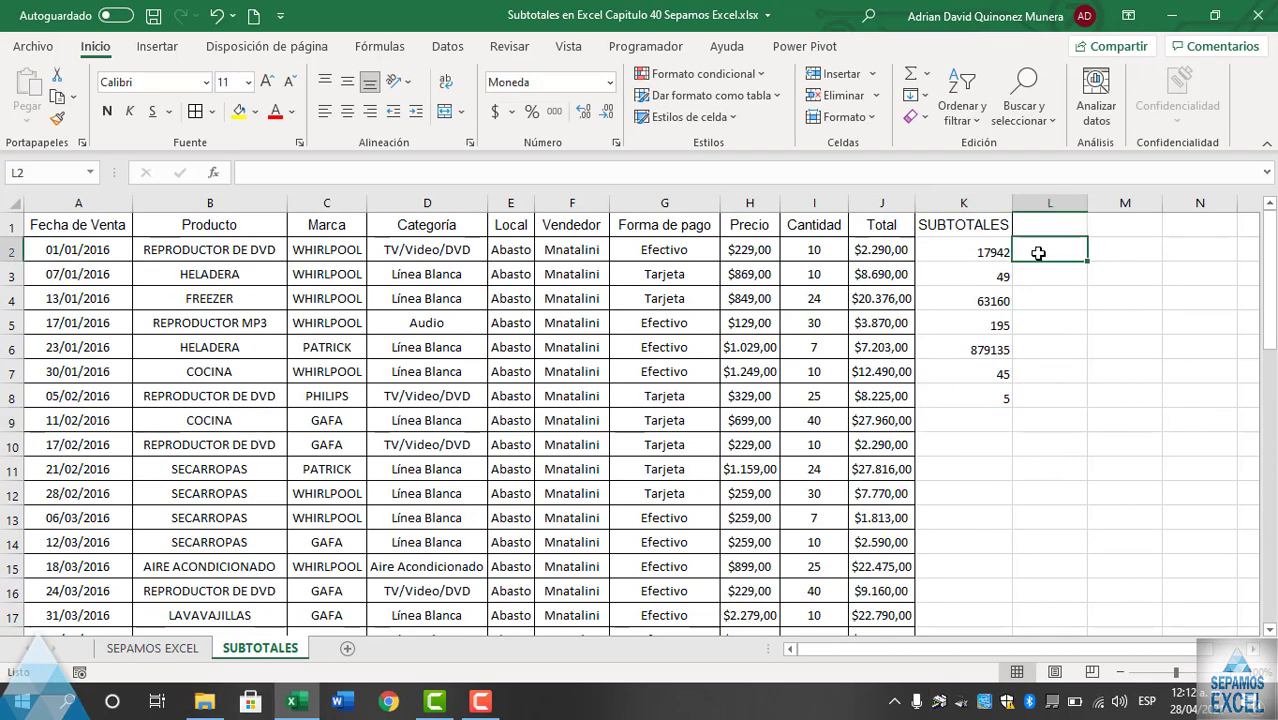
{"action": "type", "text": "=US"}
{"action": "key", "text": "BackSpace"}
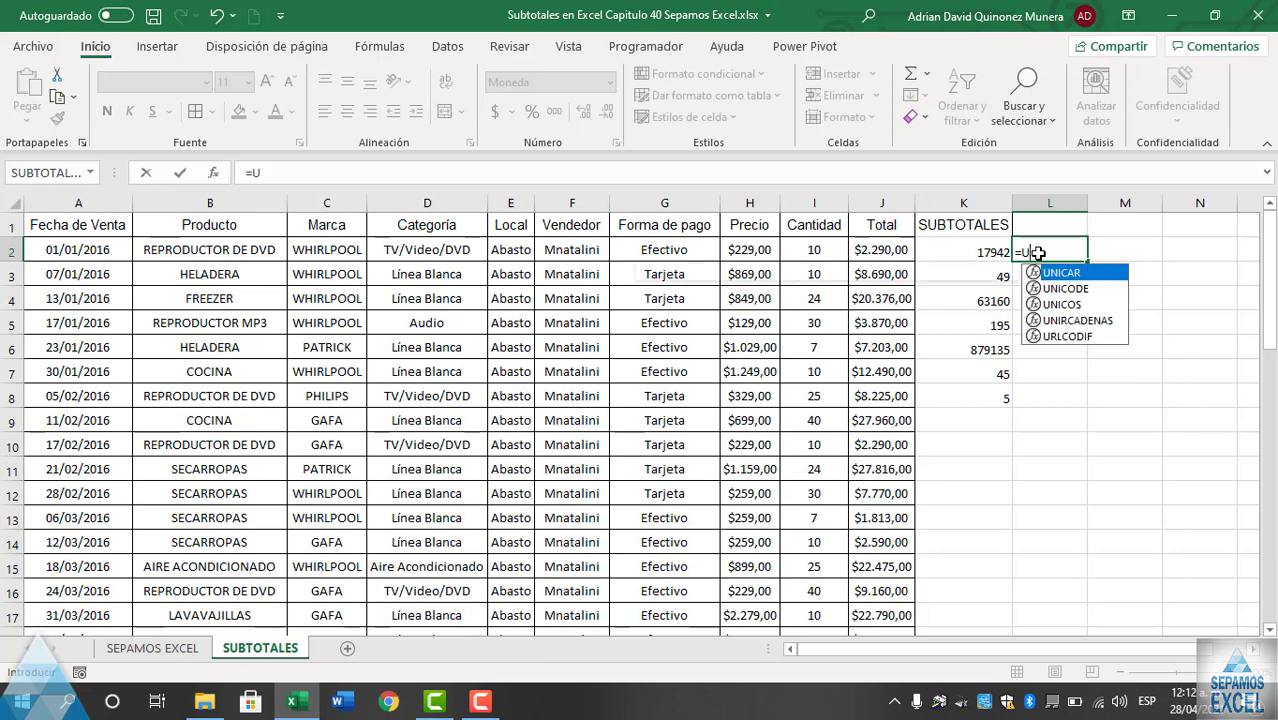
{"action": "key", "text": "BackSpace"}
{"action": "type", "text": "SUB"}
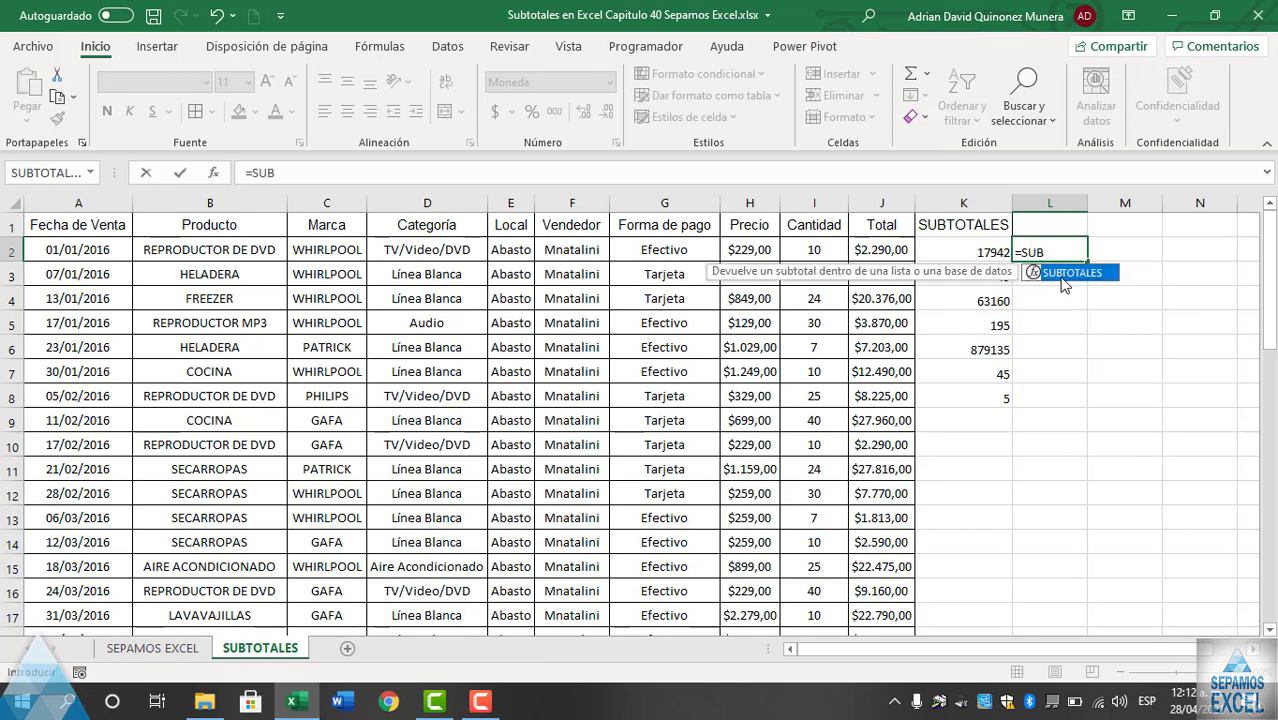
{"action": "double_click", "coordinate": [1068, 285]}
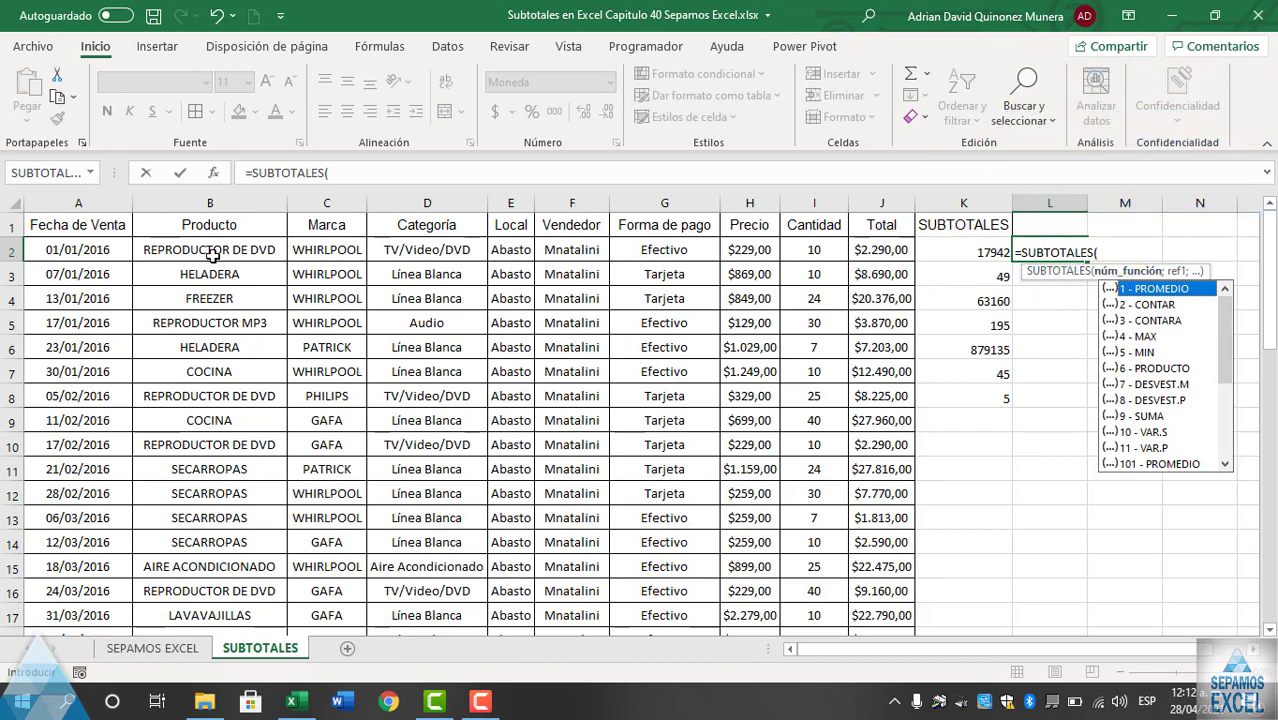
{"action": "left_click", "coordinate": [214, 175]}
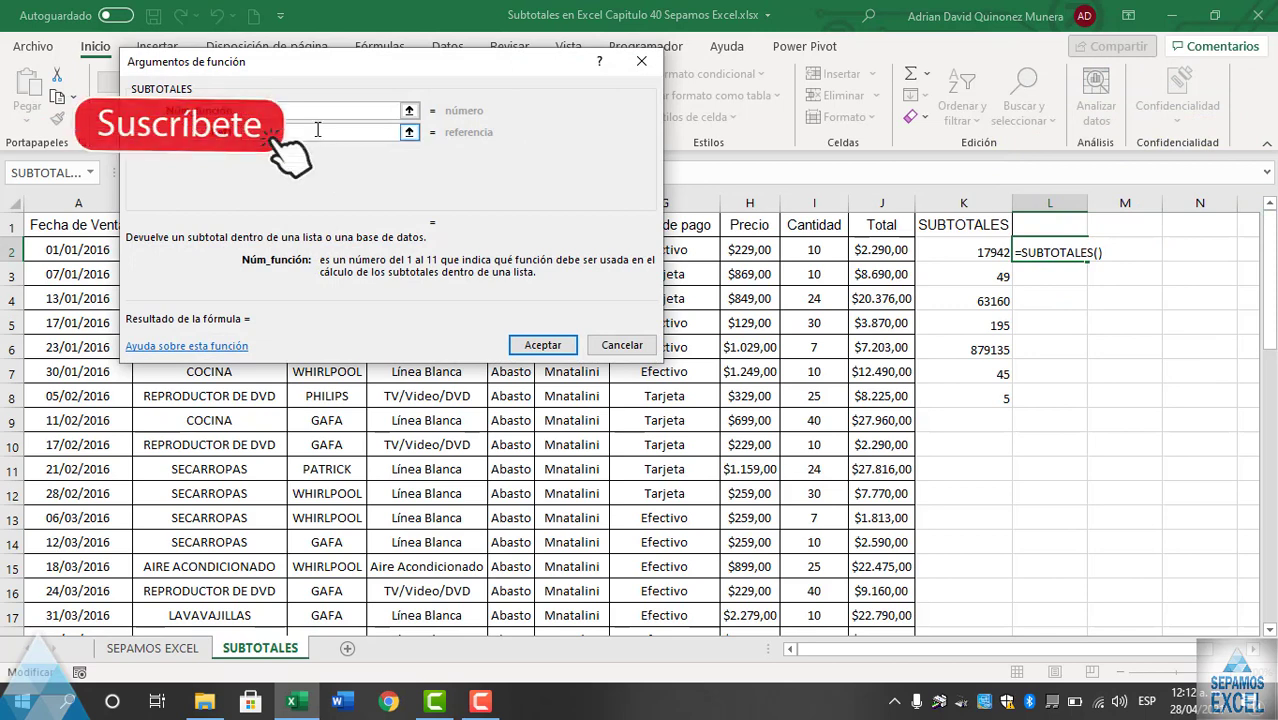
{"action": "left_click", "coordinate": [619, 346]}
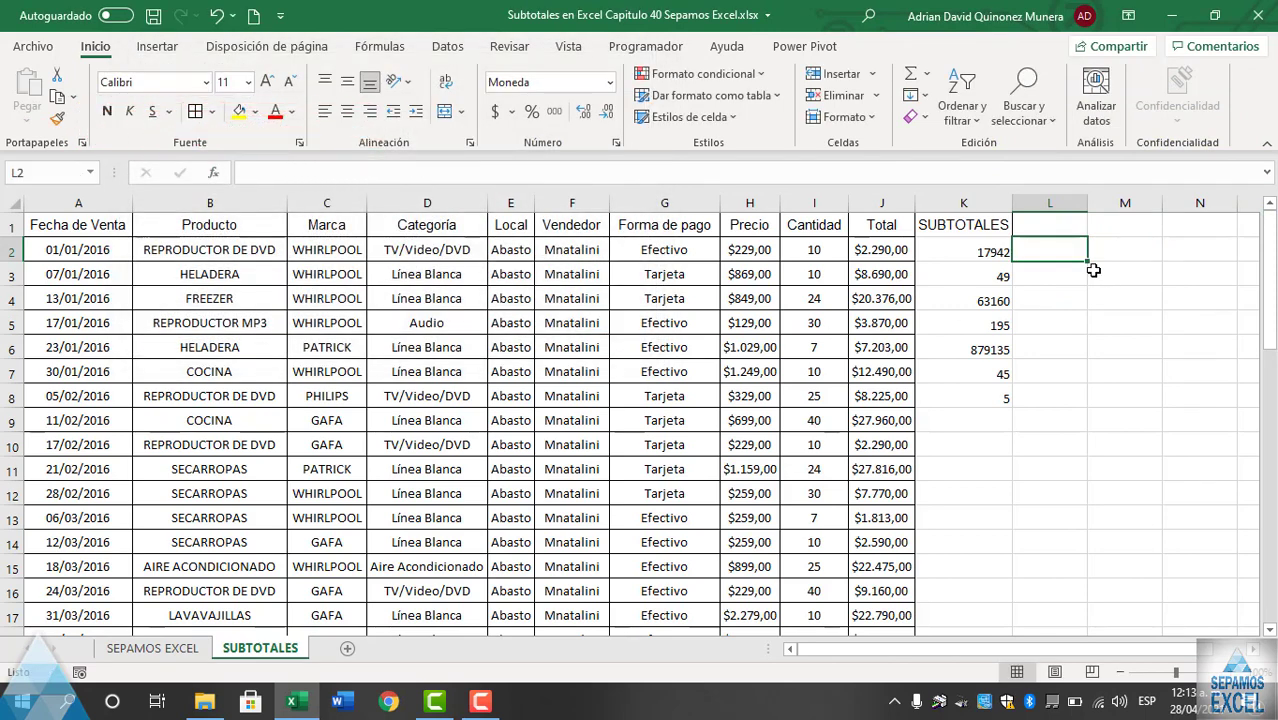
Reinsert SUBTOTALES in L2 and browse its function-number options, including 101–111.
{"action": "type", "text": "=SU"}
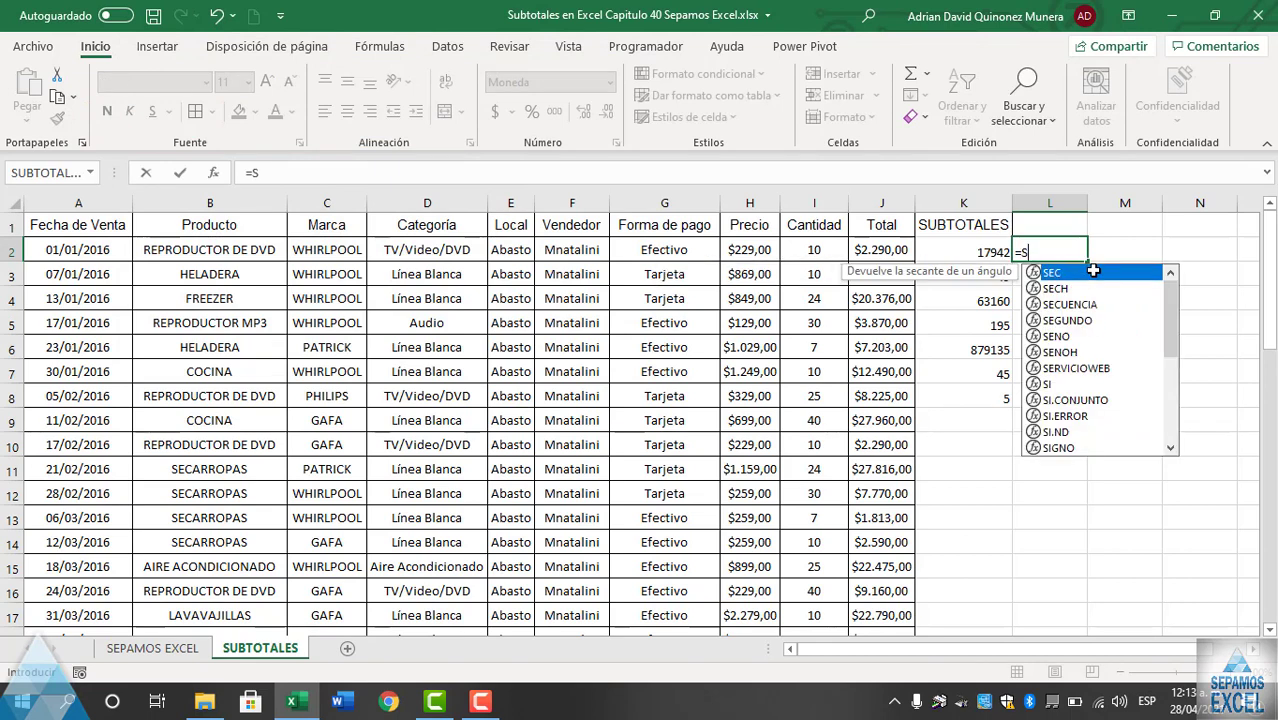
{"action": "type", "text": "B"}
{"action": "double_click", "coordinate": [1095, 274]}
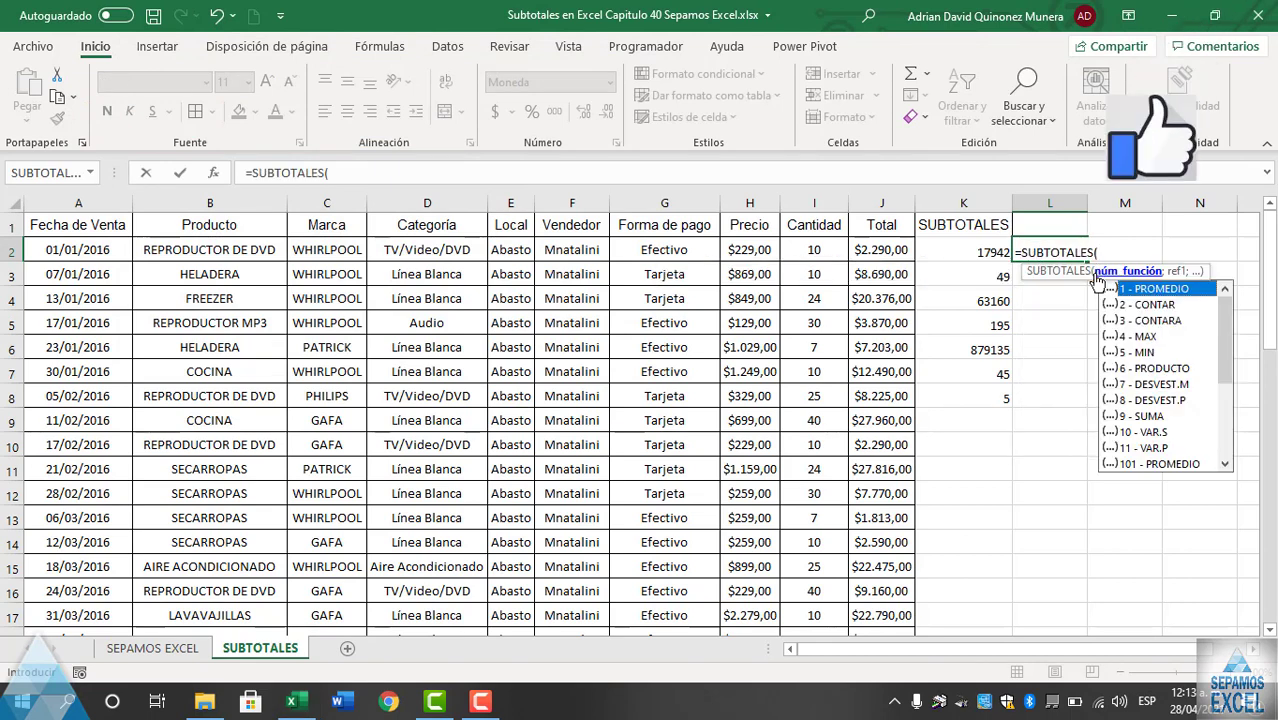
{"action": "scroll", "coordinate": [1222, 321], "scroll_direction": "down", "scroll_amount": 2}
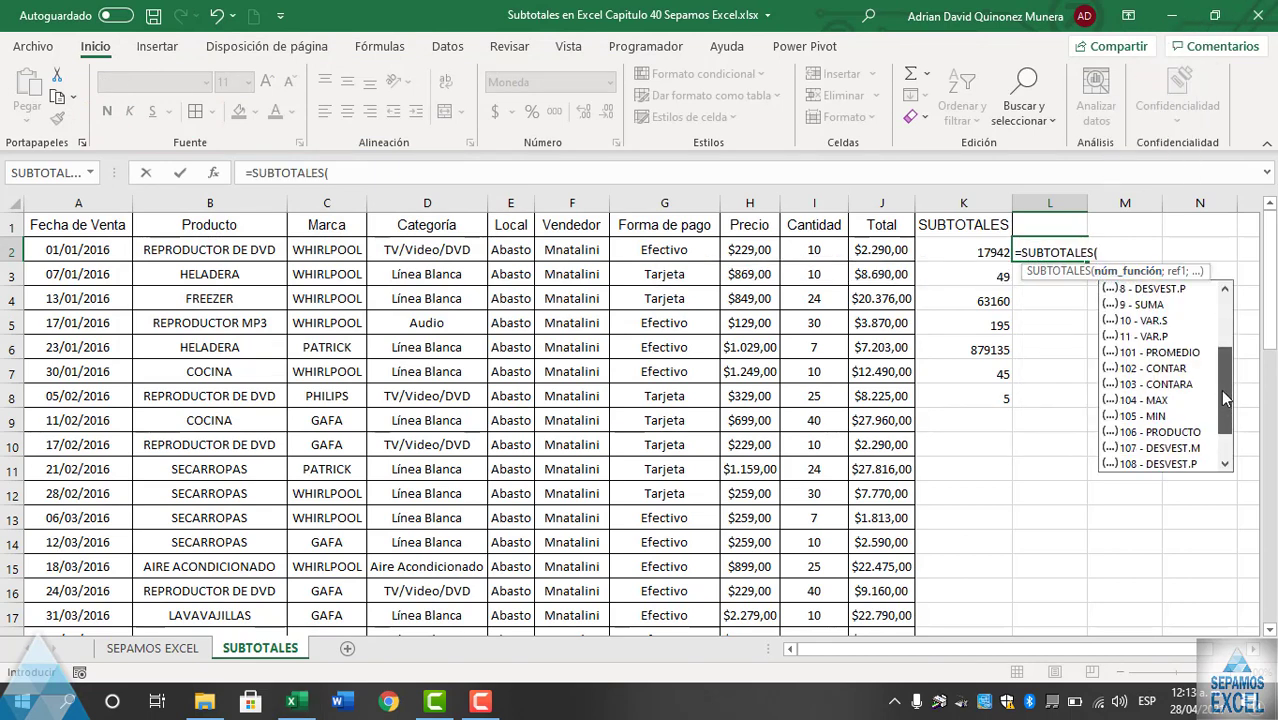
{"action": "scroll", "coordinate": [1222, 321], "scroll_direction": "down", "scroll_amount": 2}
{"action": "scroll", "coordinate": [1228, 316], "scroll_direction": "up", "scroll_amount": 4}
{"action": "mouse_move", "coordinate": [1228, 316]}
{"action": "left_mouse_down"}
{"action": "mouse_move", "coordinate": [1222, 418]}
{"action": "mouse_move", "coordinate": [1228, 316]}
{"action": "left_mouse_up"}
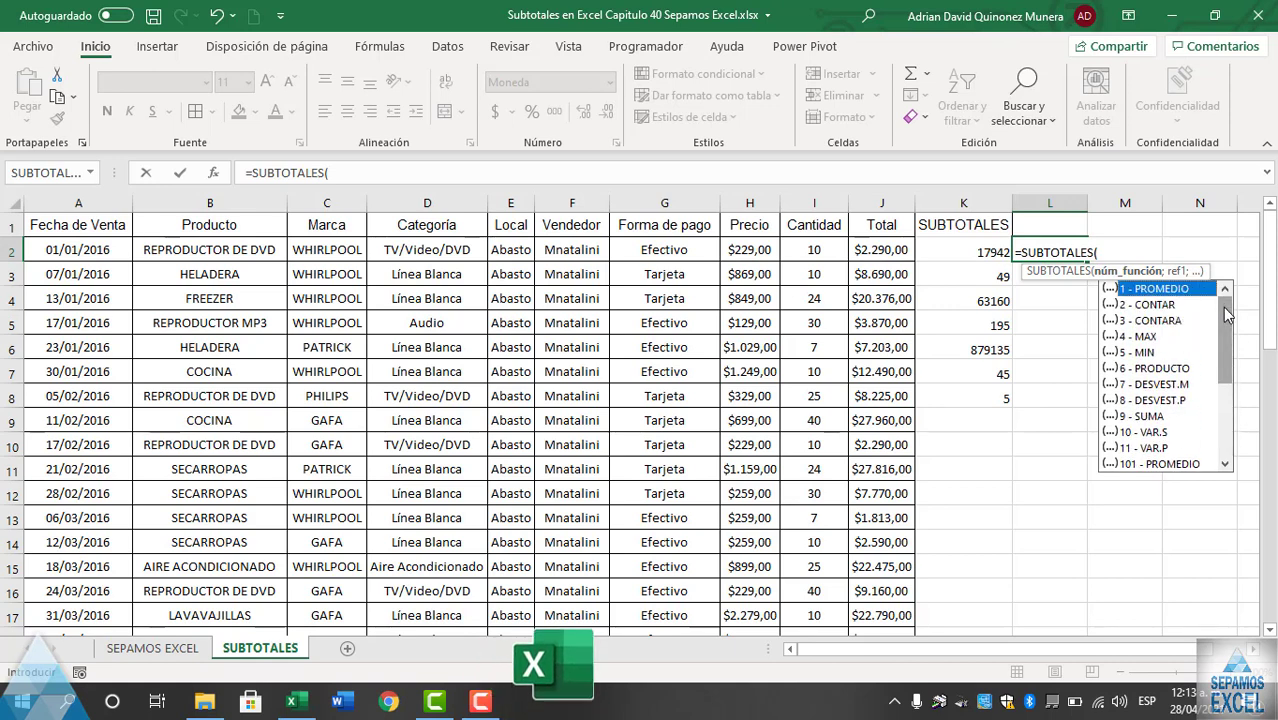